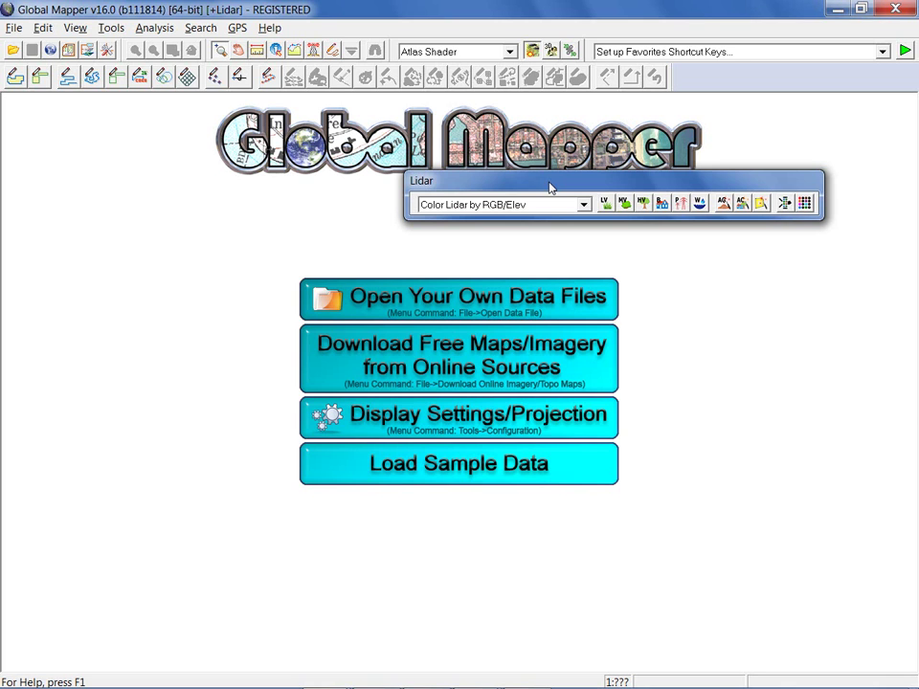
Review the available lidar coloring modes and check the Lidar entry in the module and extension license manager.
left_click(583, 205)
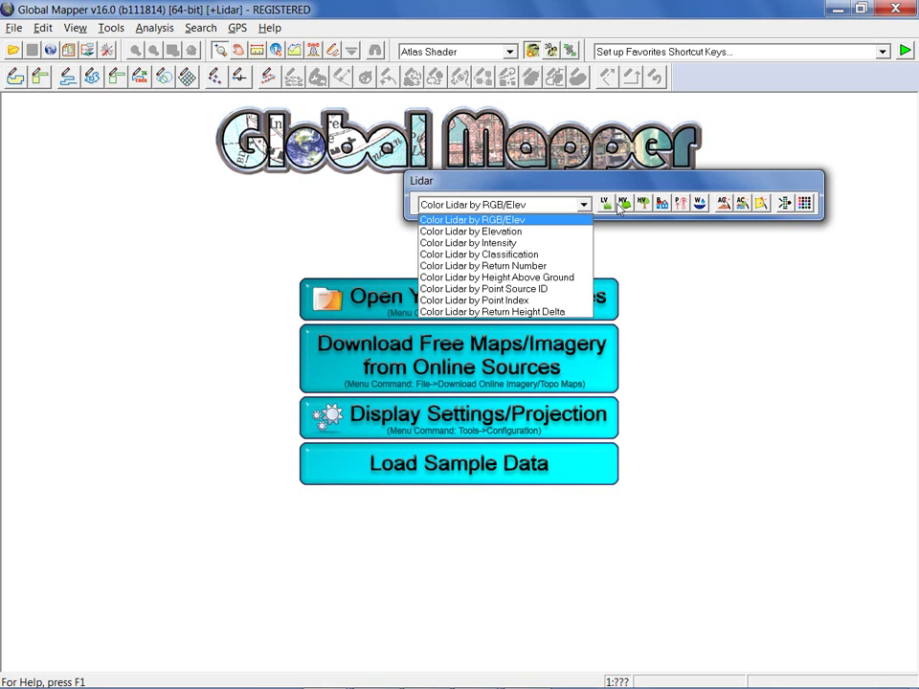
left_click(622, 203)
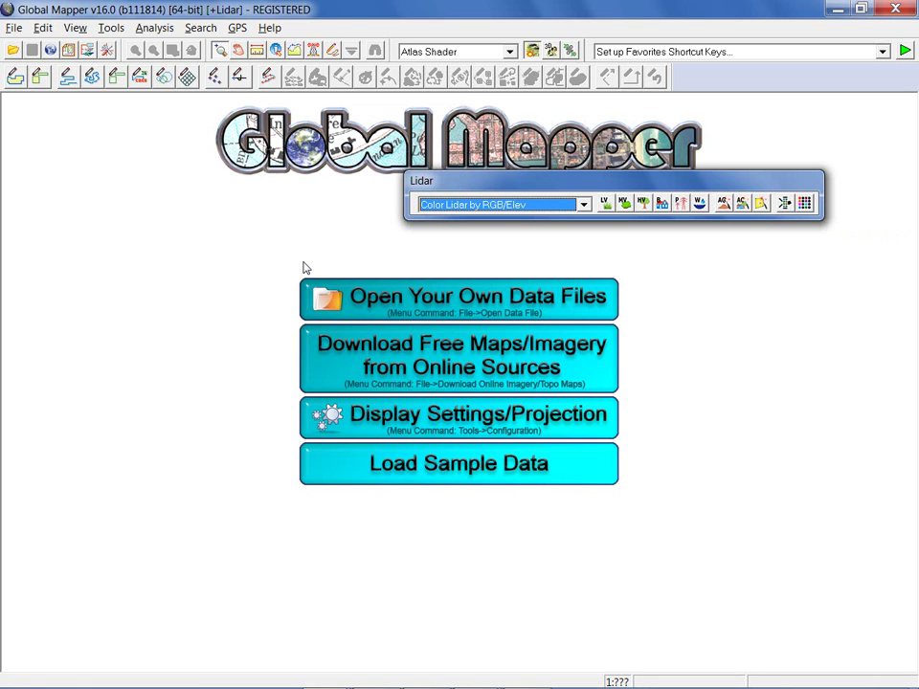
left_click(270, 27)
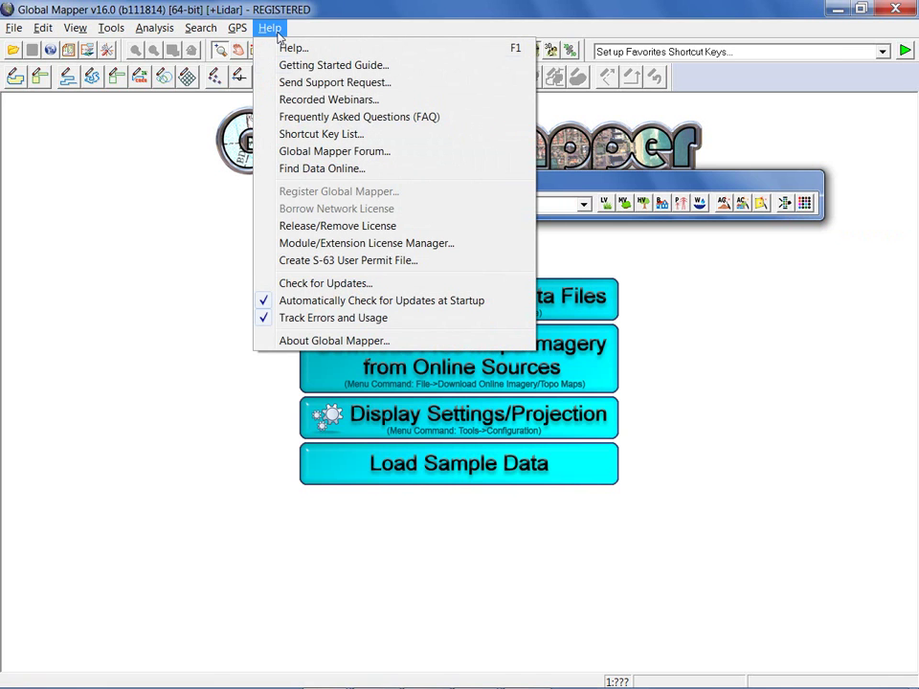
left_click(337, 247)
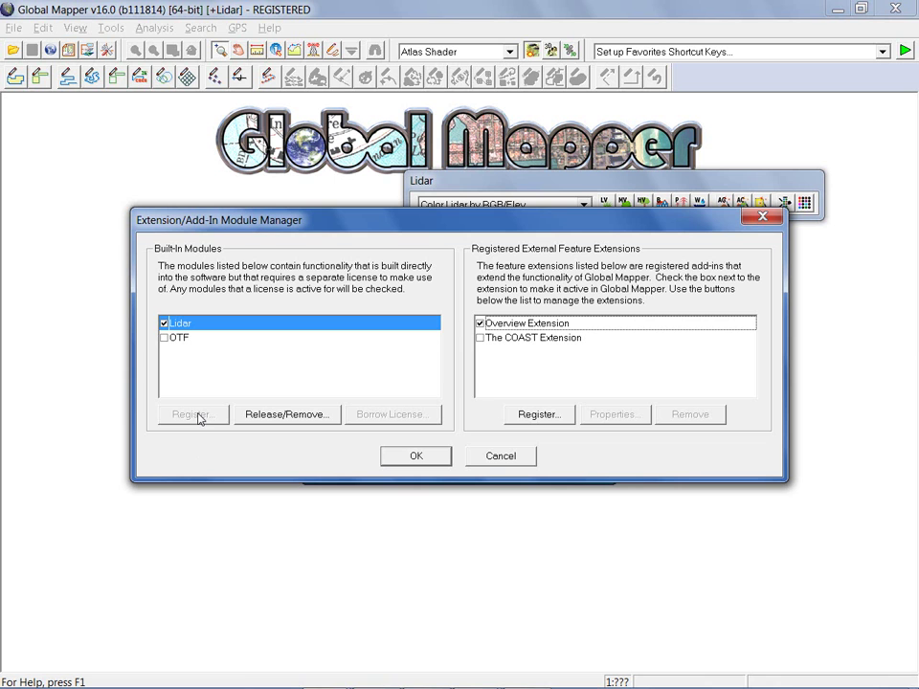
left_click(495, 457)
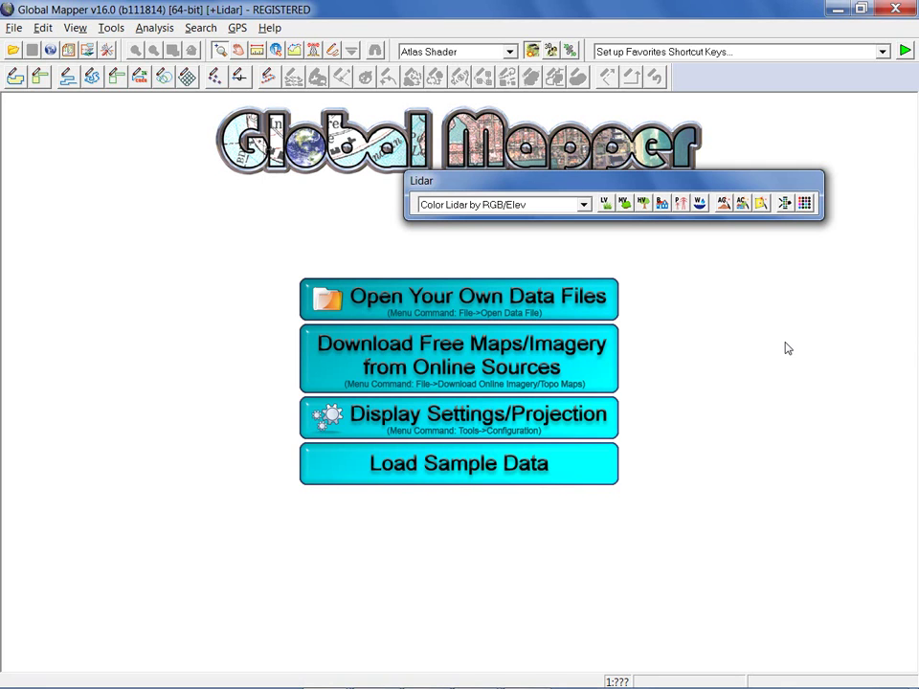
Move the floating Lidar toolbar closer to the main toolbars, away from the start page options.
left_click_drag(453, 193, 544, 119)
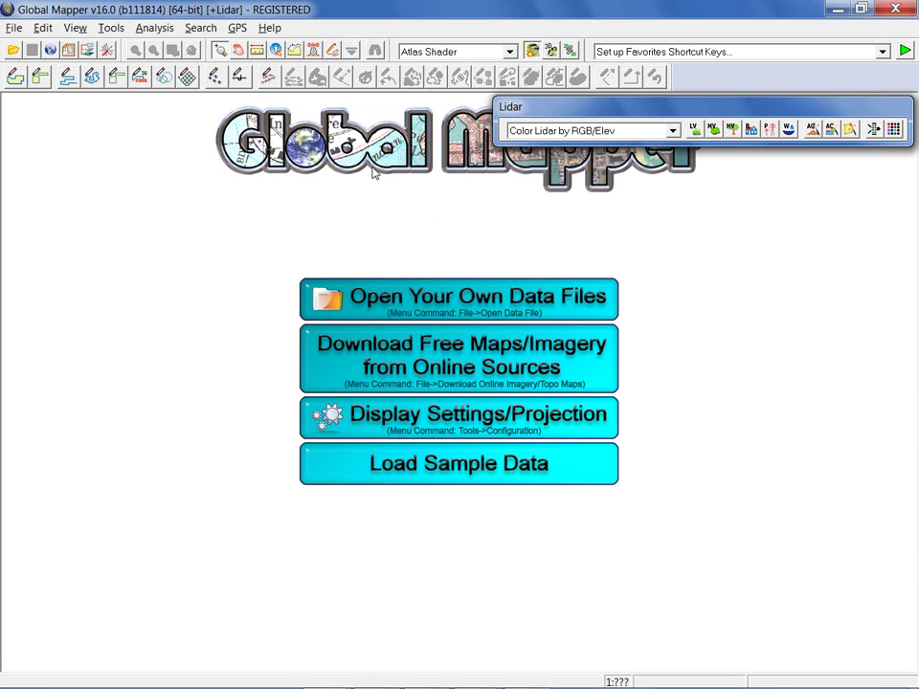
left_click(13, 29)
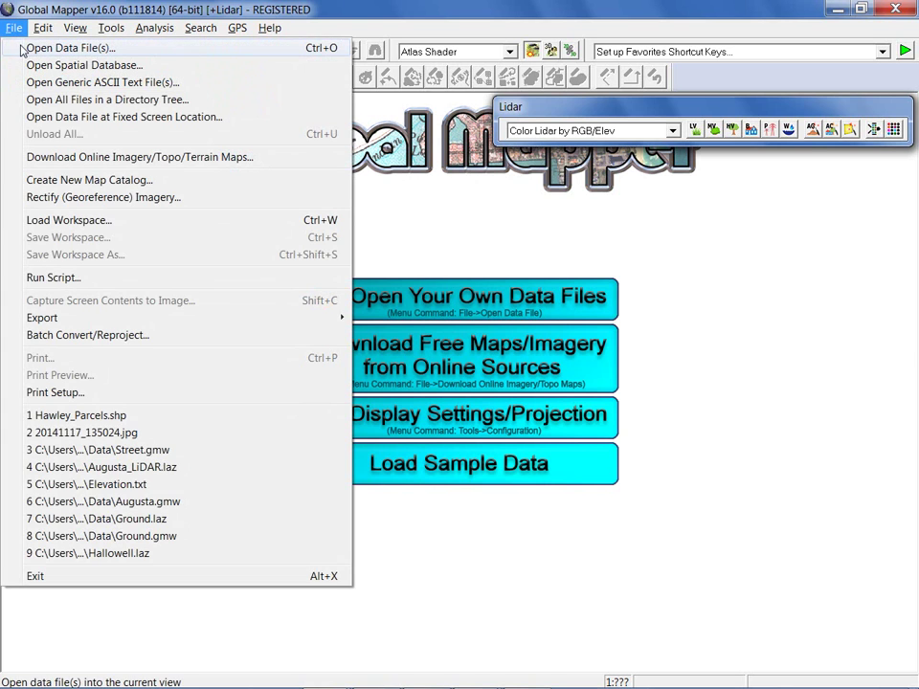
left_click(15, 27)
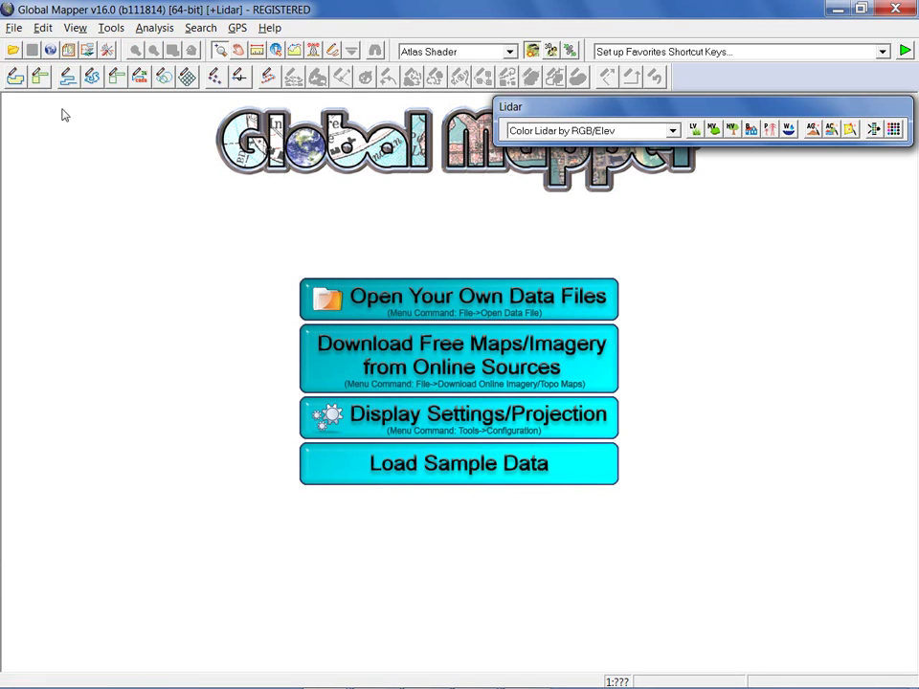
Open Augusta_LiDAR.laz from the Data folder to bring up its lidar load options.
left_click(403, 301)
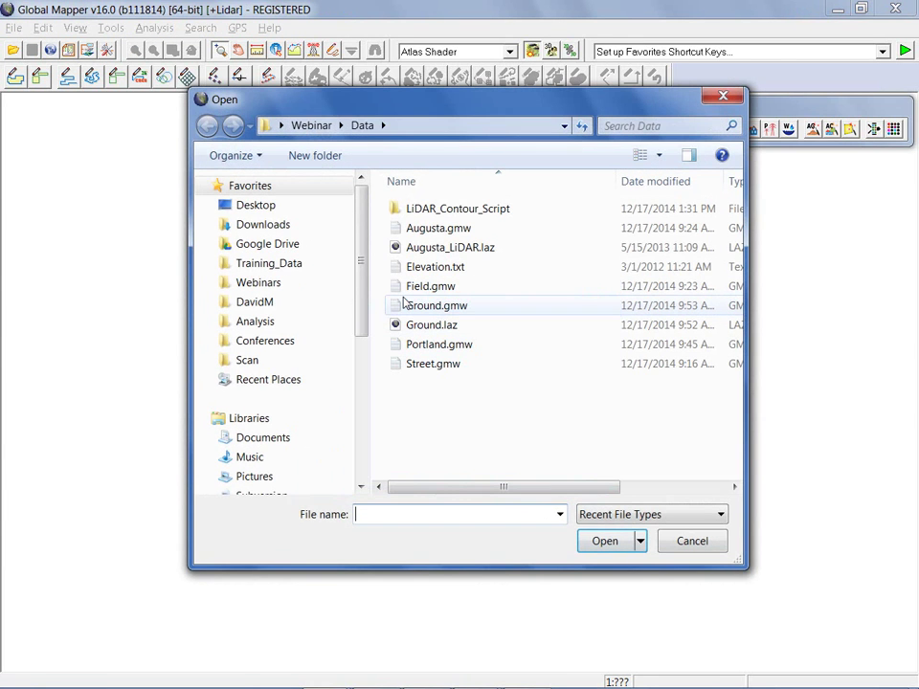
left_click_drag(395, 105, 308, 65)
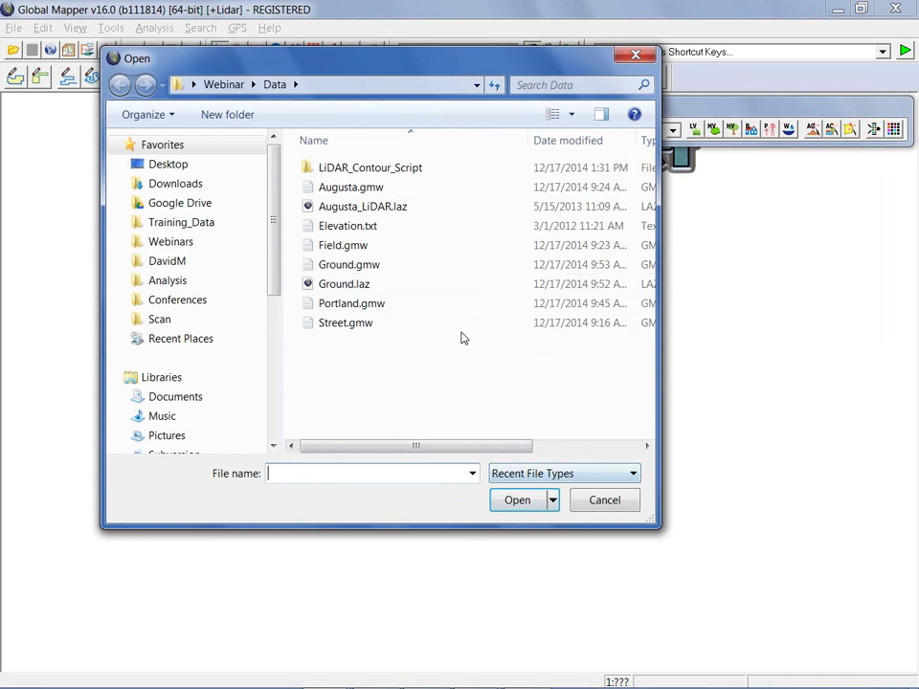
left_click(373, 214)
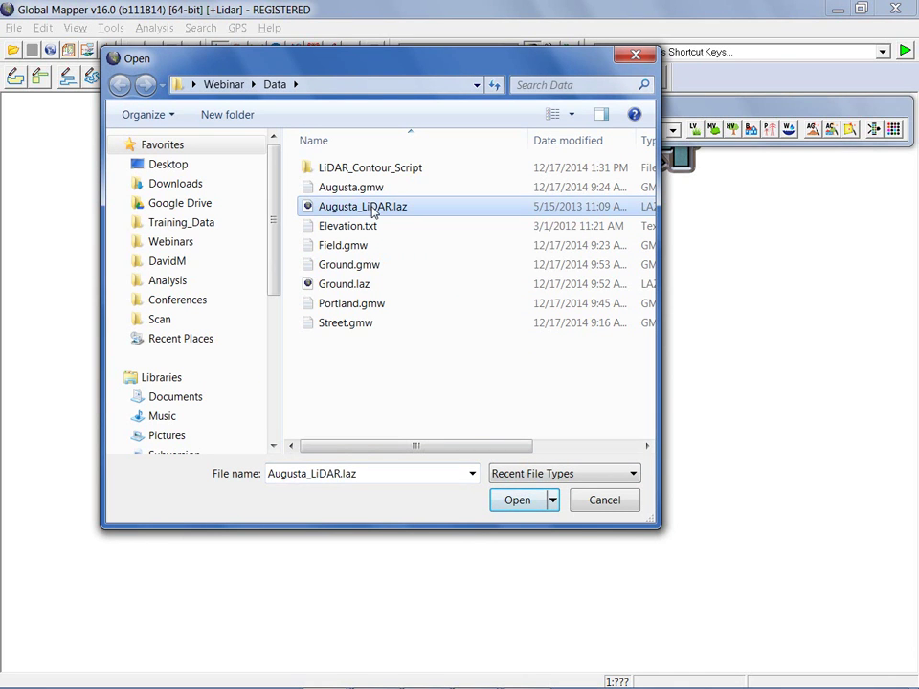
left_click(517, 500)
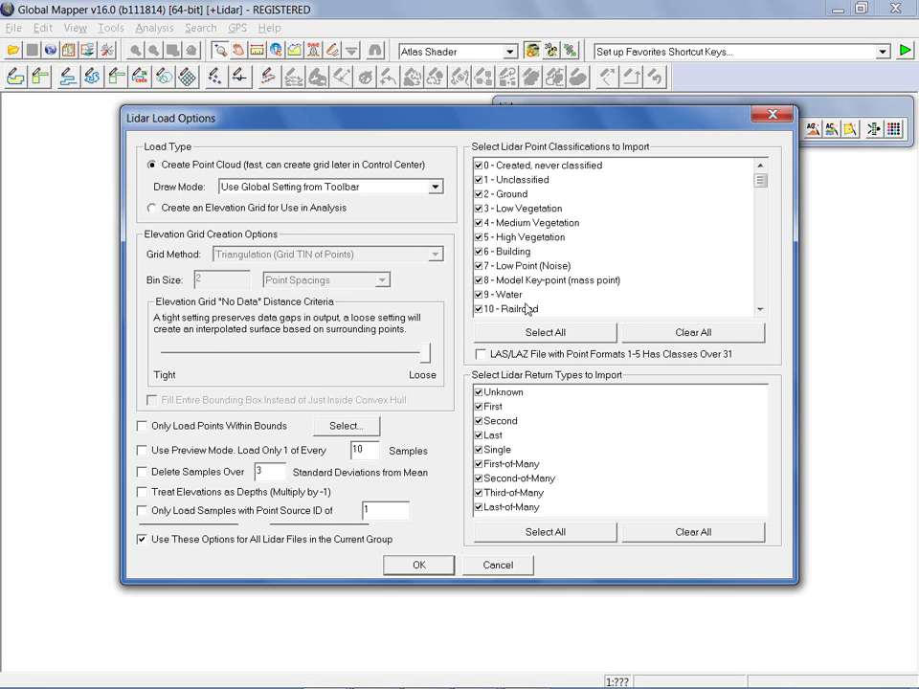
Examine the list of lidar point classifications to import and the available options for limiting the load bounds.
left_click(761, 224)
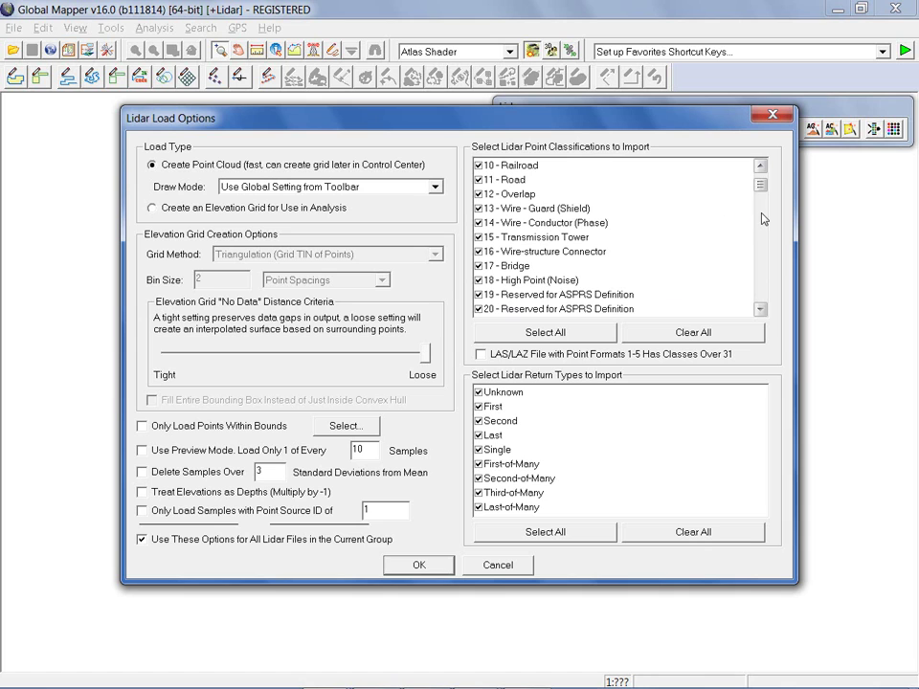
left_click_drag(762, 186, 761, 179)
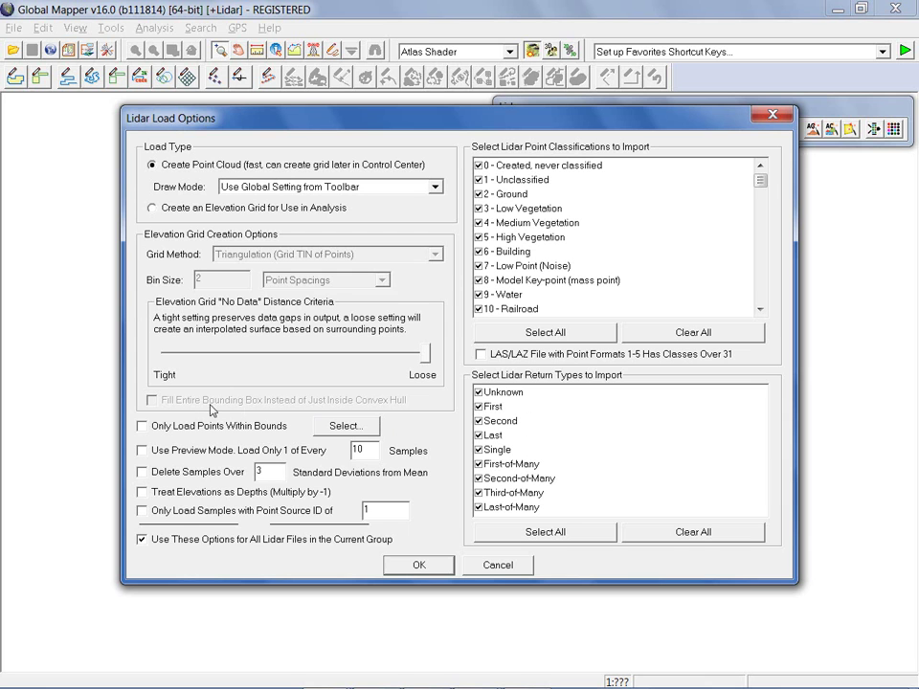
left_click(344, 427)
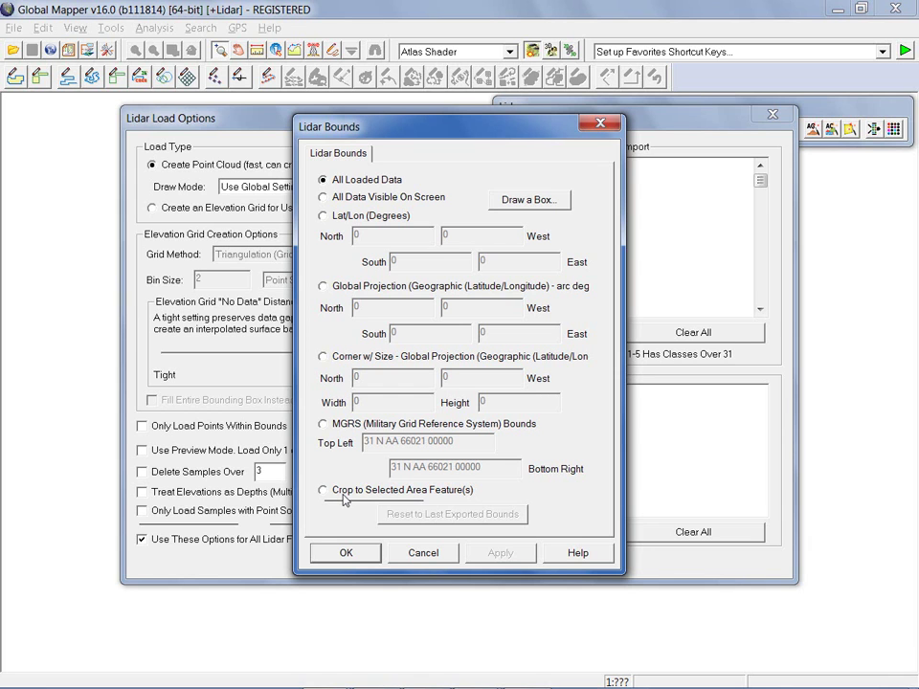
left_click(441, 555)
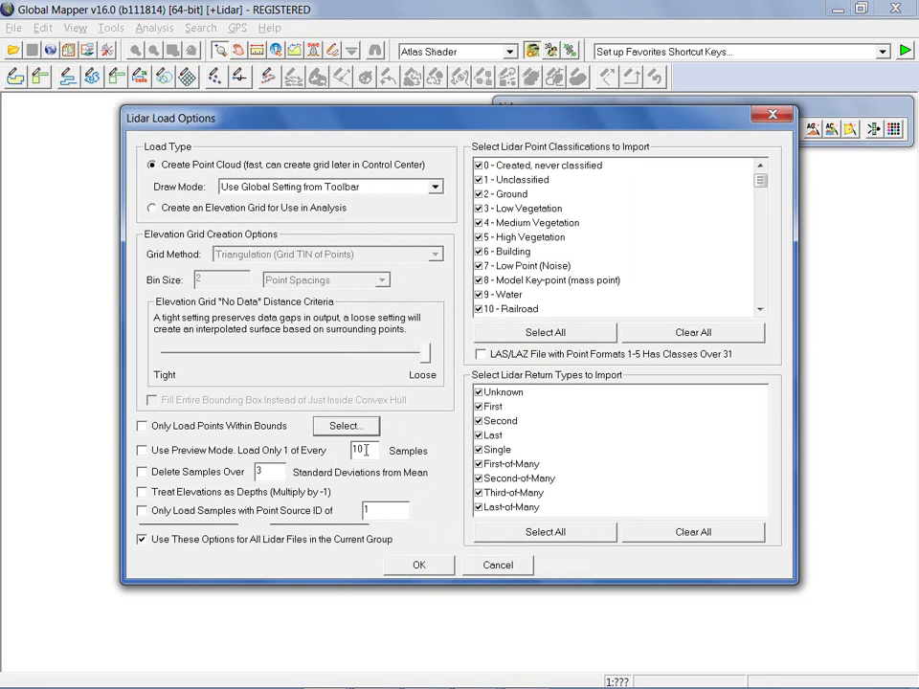
Enter 3 as the standard deviations value and load the file as a point cloud with all classifications and return types.
double_click(259, 472)
type("3")
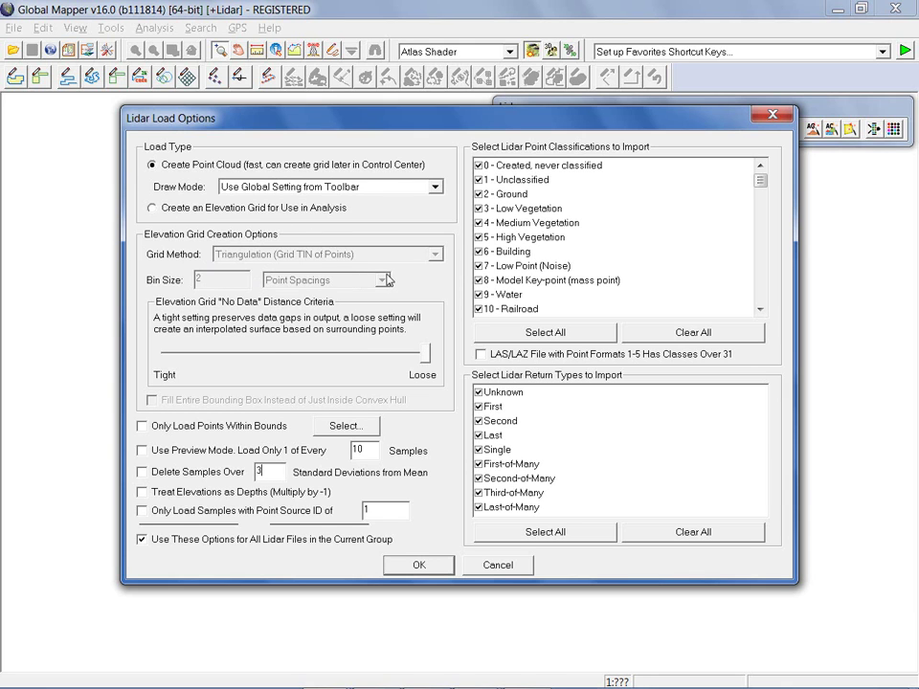
left_click(419, 565)
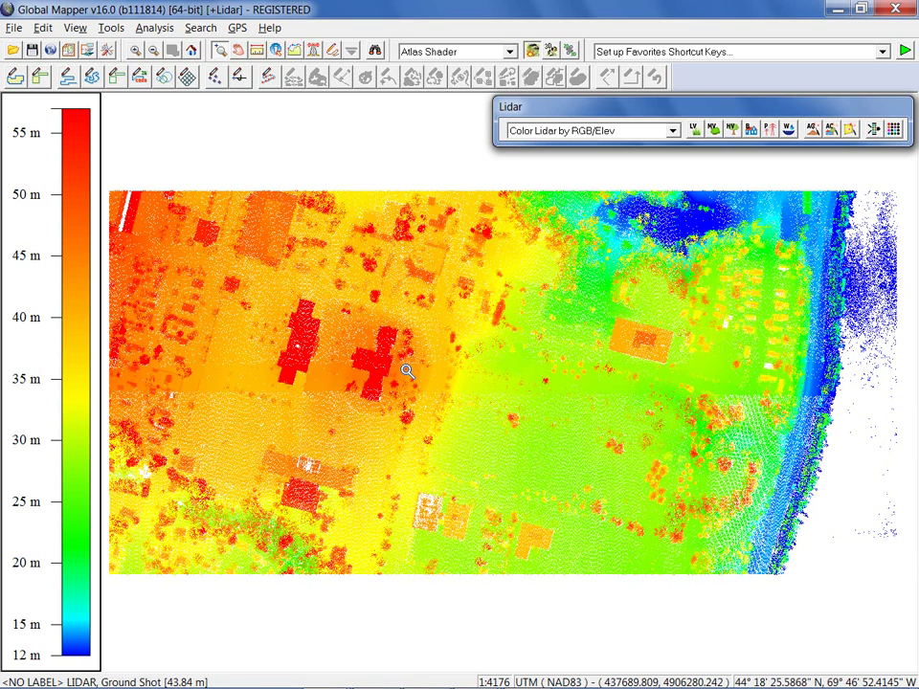
Check the loaded Augusta_LiDAR.laz layer in the Overlay Control Center.
left_click(88, 51)
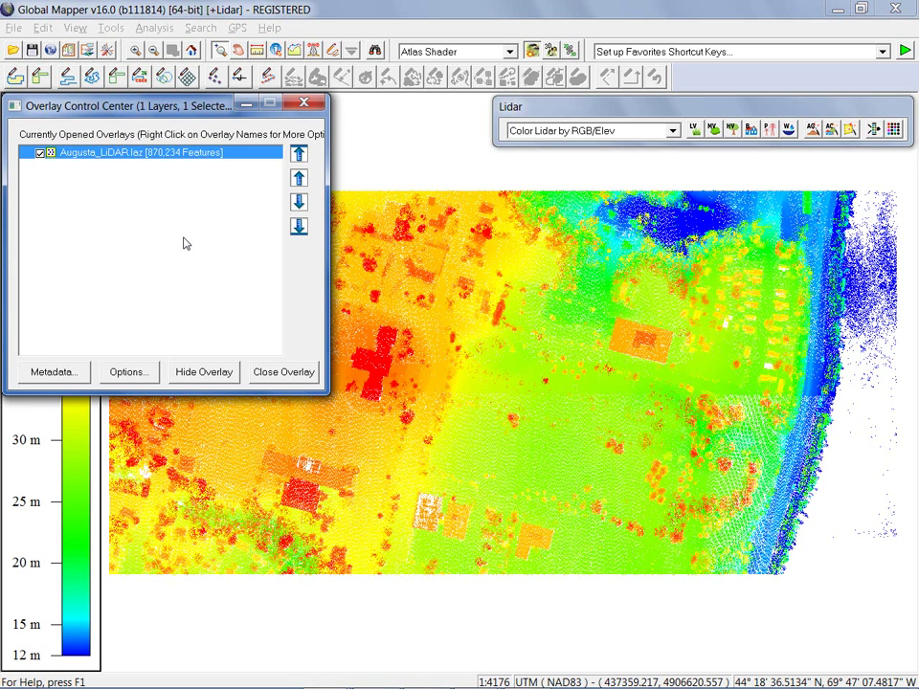
left_click_drag(182, 102, 174, 106)
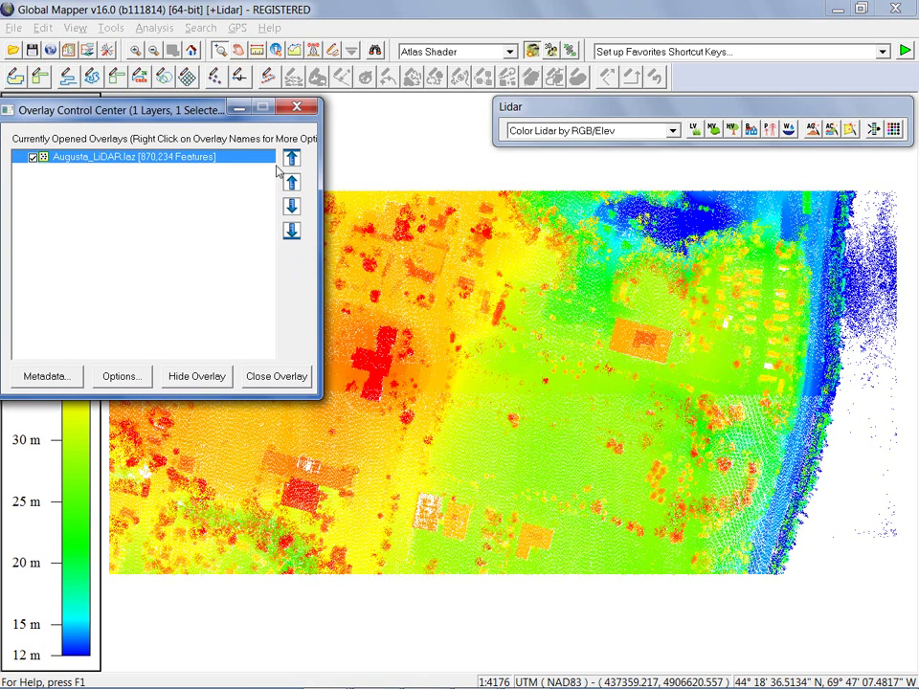
left_click(298, 109)
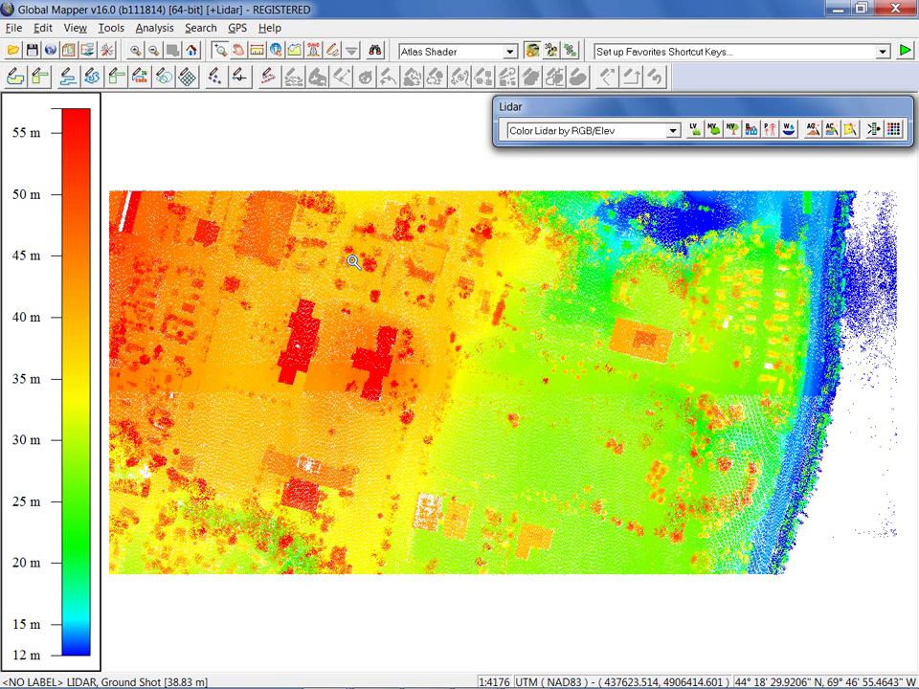
Review the online data source categories for download and the sources listed under LIDAR.
left_click(54, 49)
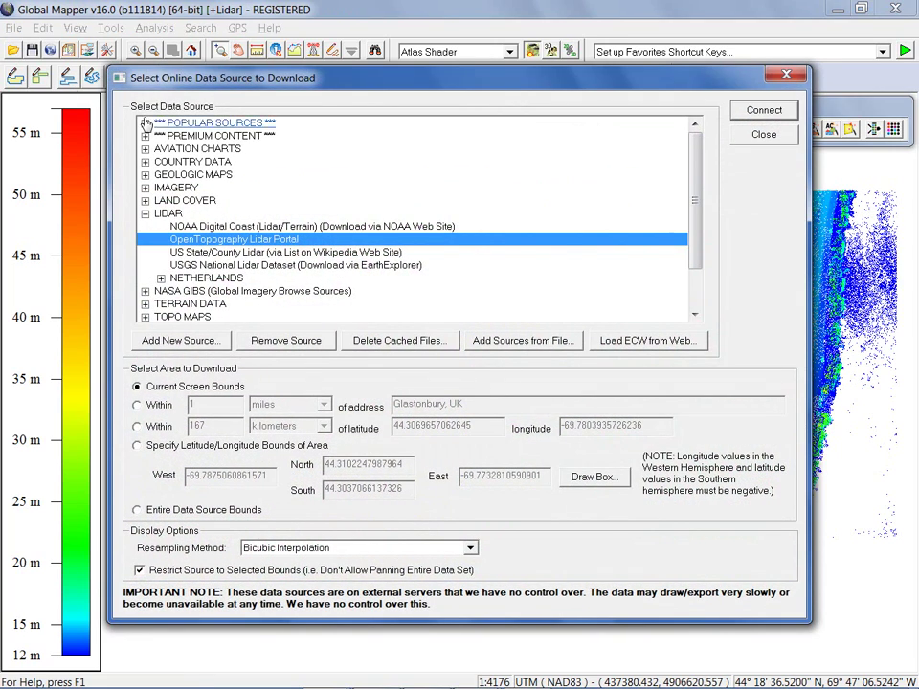
left_click(144, 213)
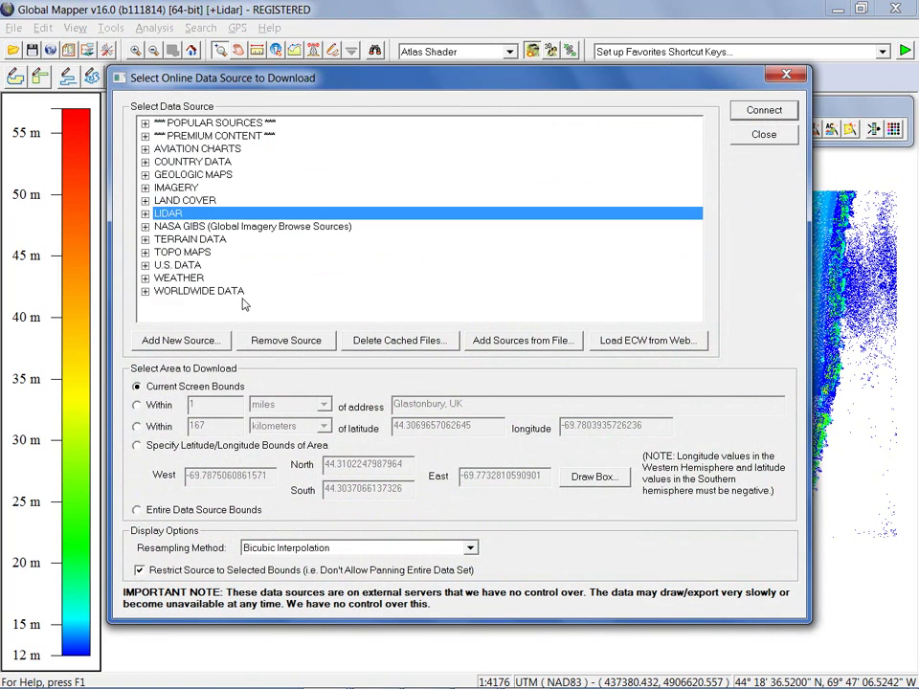
left_click(144, 216)
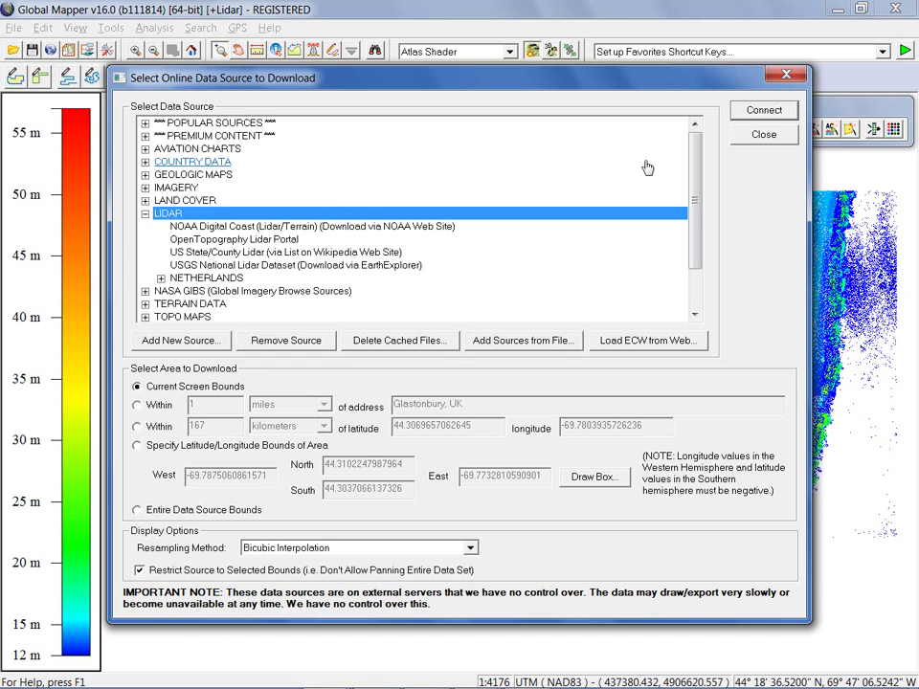
left_click(763, 136)
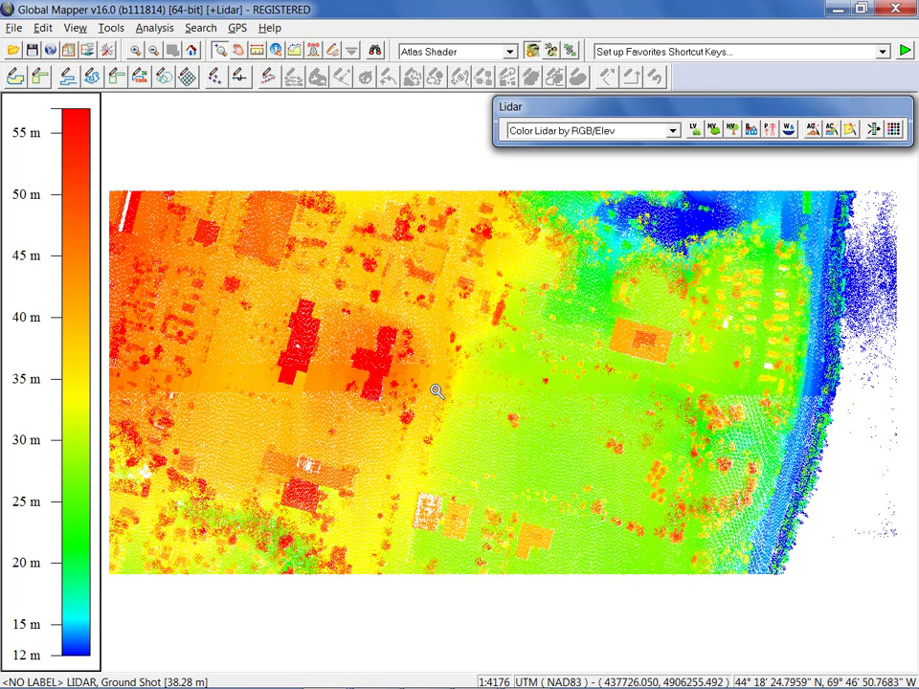
Unload all data and try to import Elevation.txt with the Lidar Point Cloud import type.
key("ctrl+u")
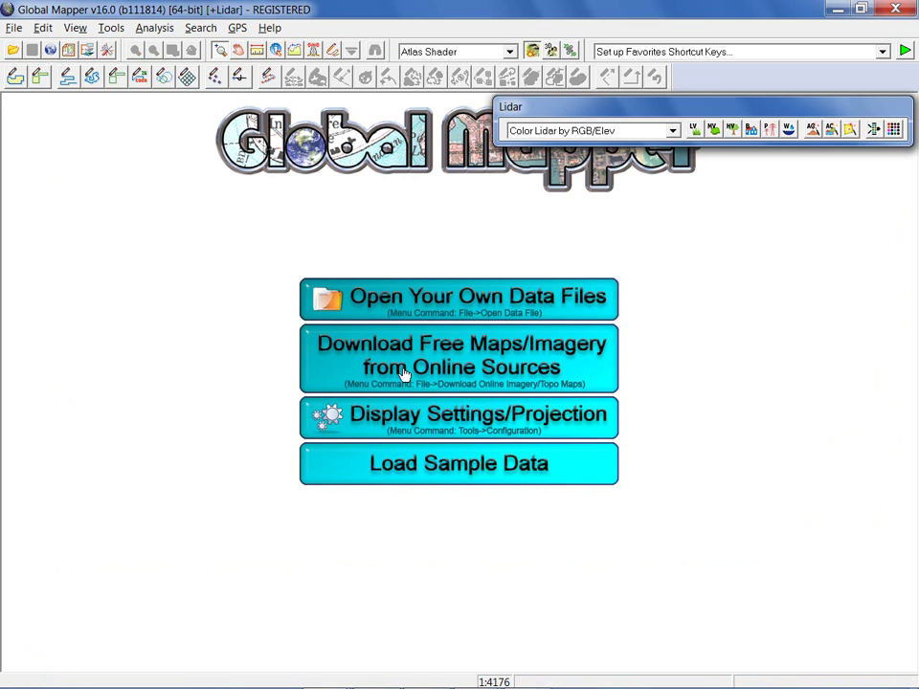
left_click(14, 50)
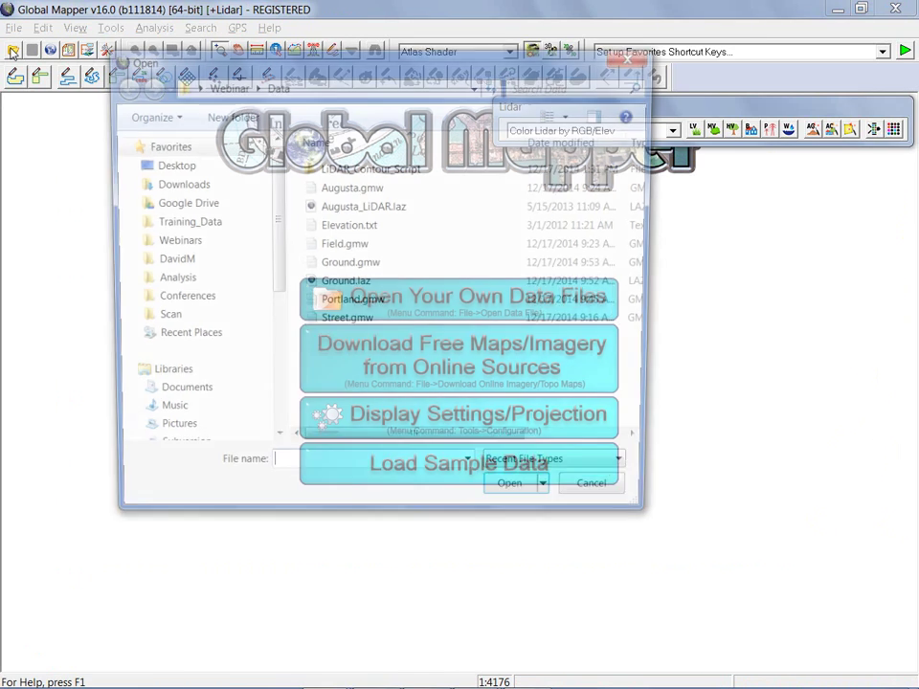
left_click(372, 229)
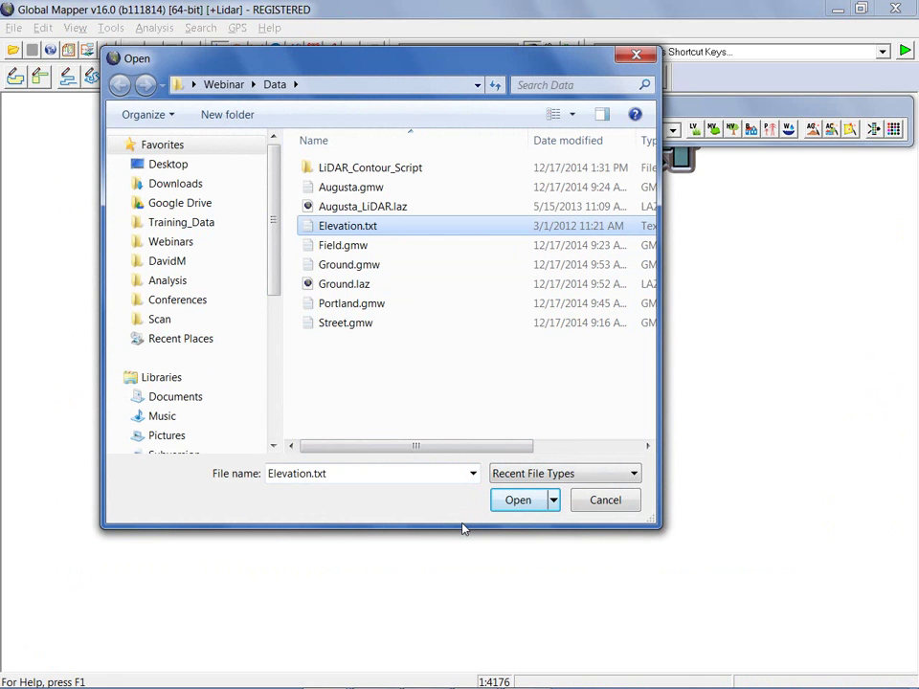
left_click(530, 505)
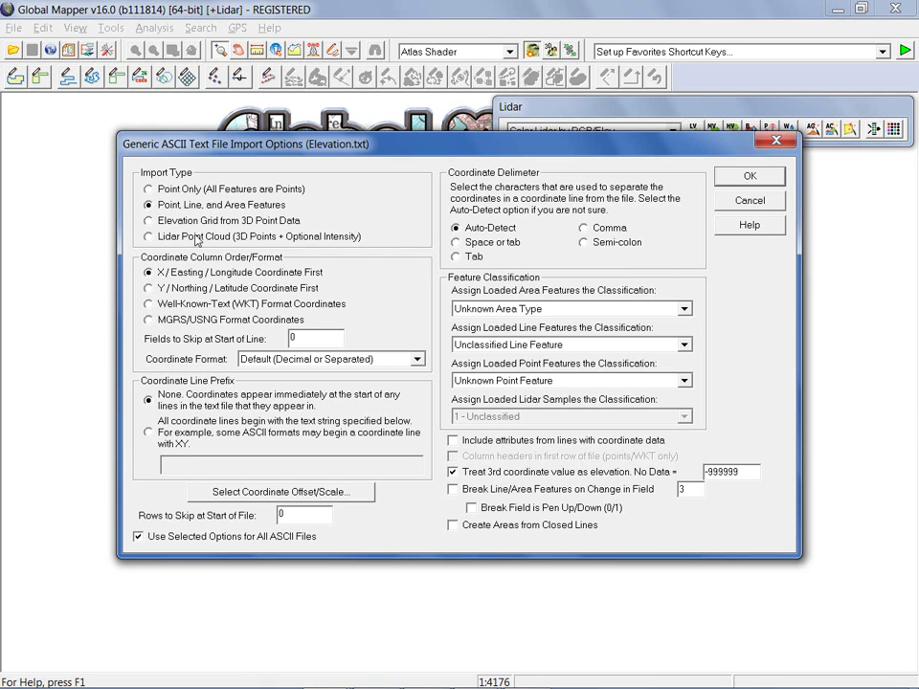
left_click(149, 236)
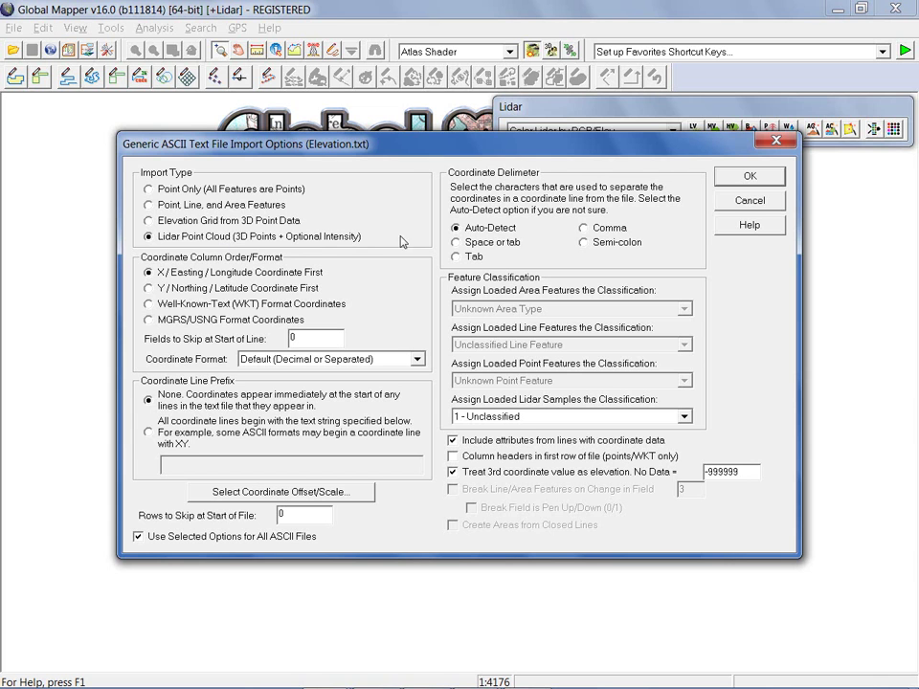
left_click(737, 202)
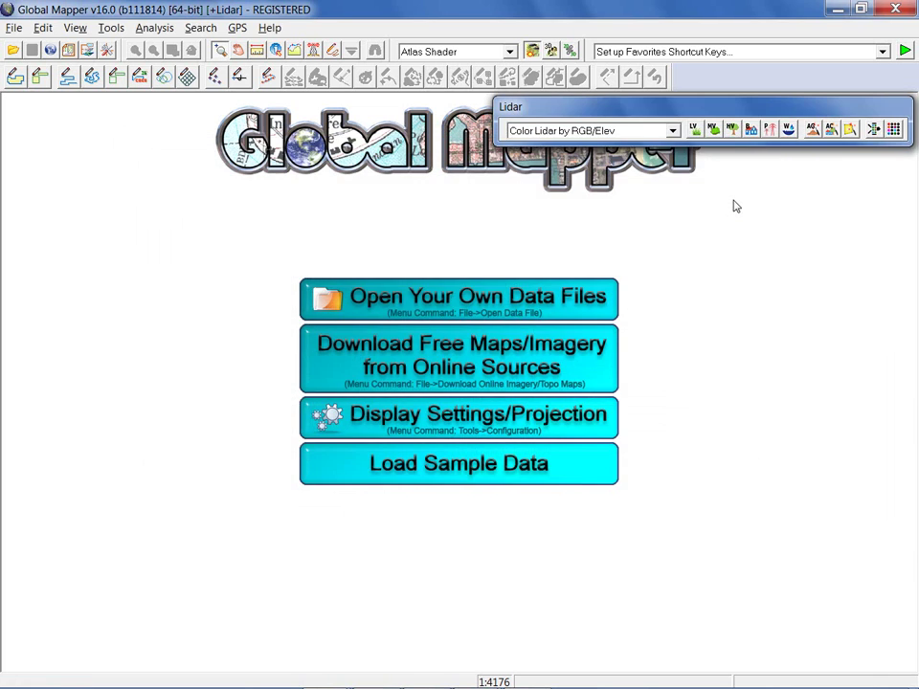
Load the Augusta.gmw workspace and make its Imagery overlay group visible.
left_click(13, 28)
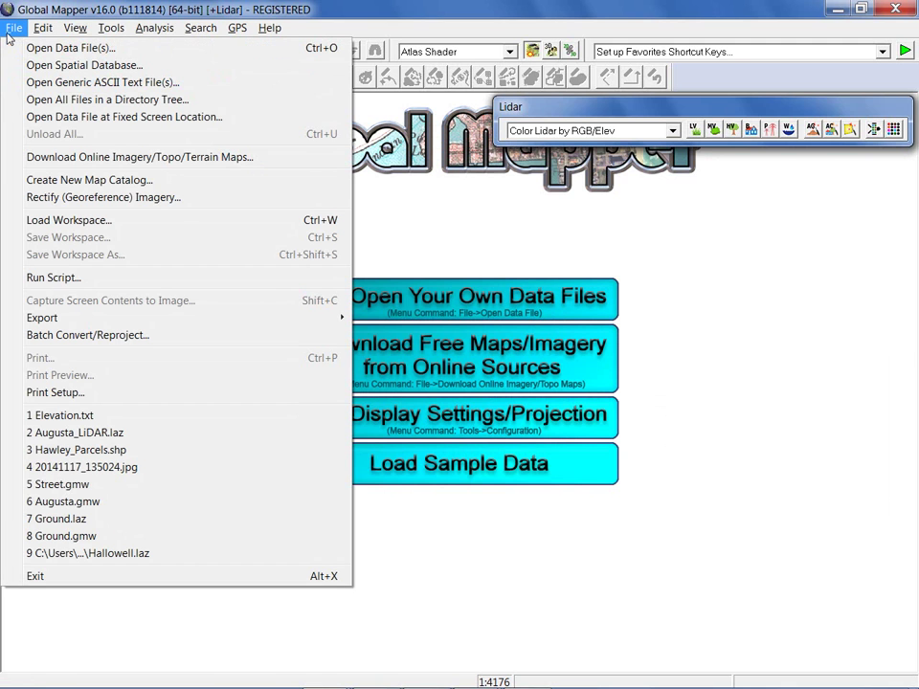
left_click(61, 222)
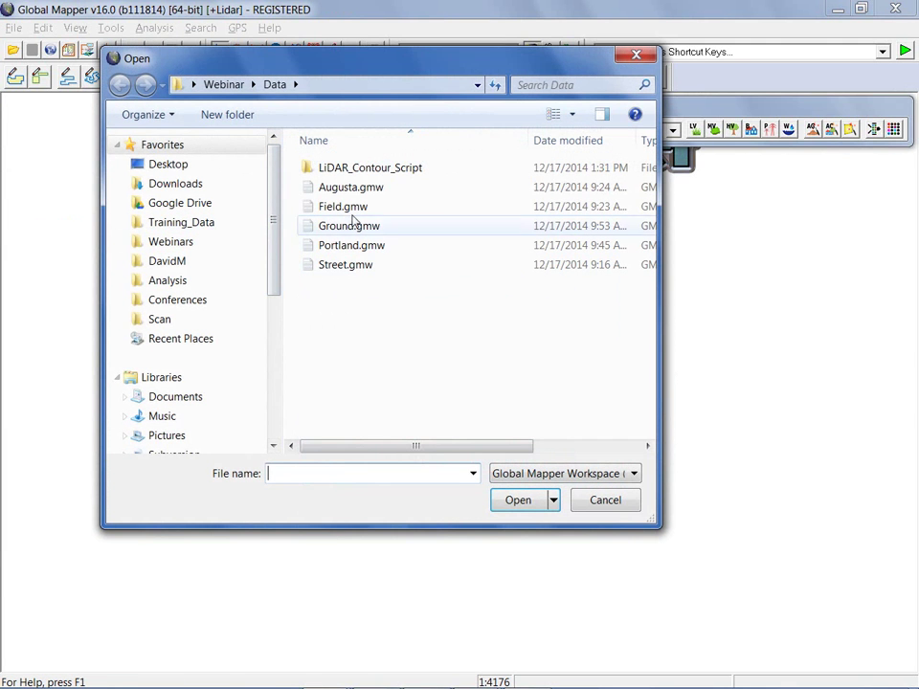
left_click(345, 187)
left_click(529, 502)
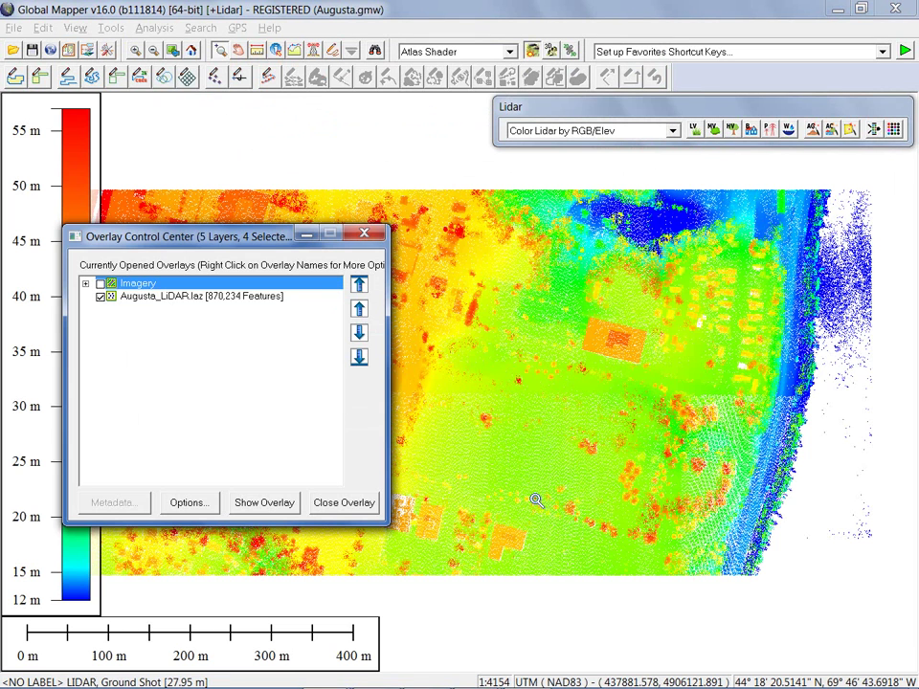
left_click(99, 284)
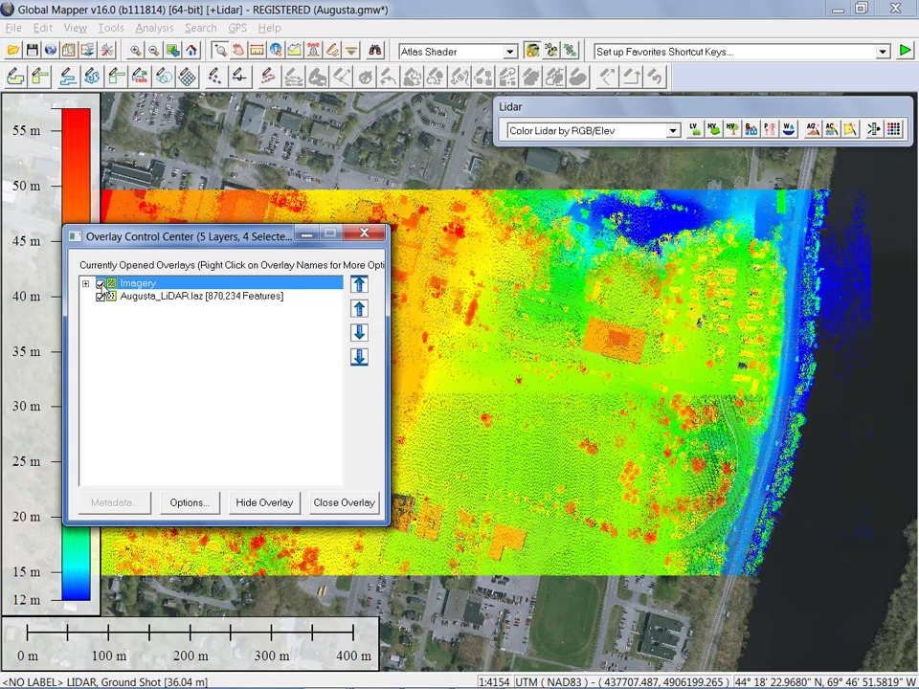
Hide the Imagery overlay group, then shrink the Overlay Control Center and move it clear of the point cloud.
left_click(99, 283)
left_click_drag(167, 237, 138, 170)
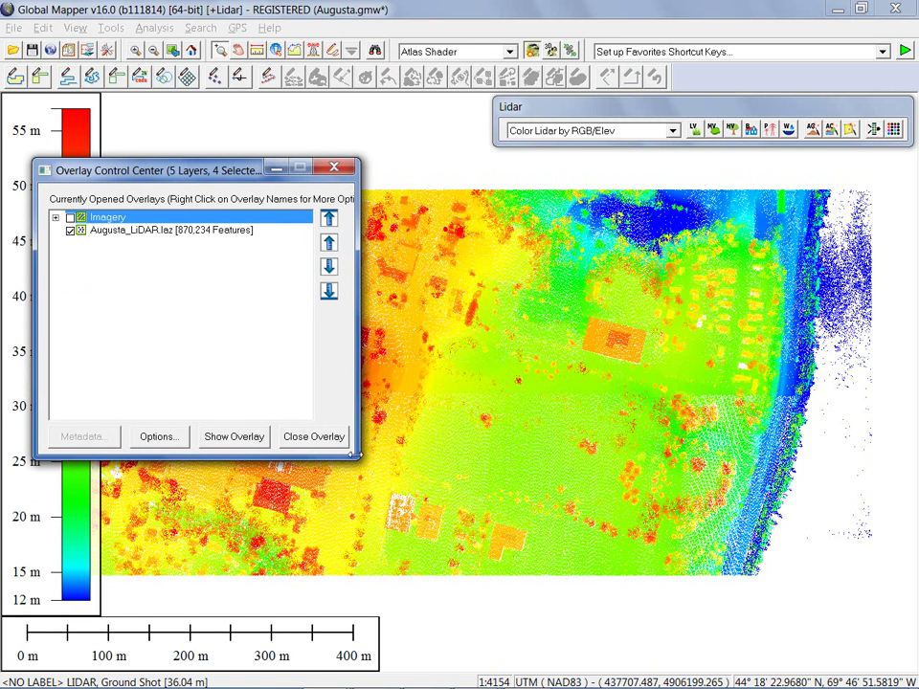
left_click_drag(354, 456, 304, 384)
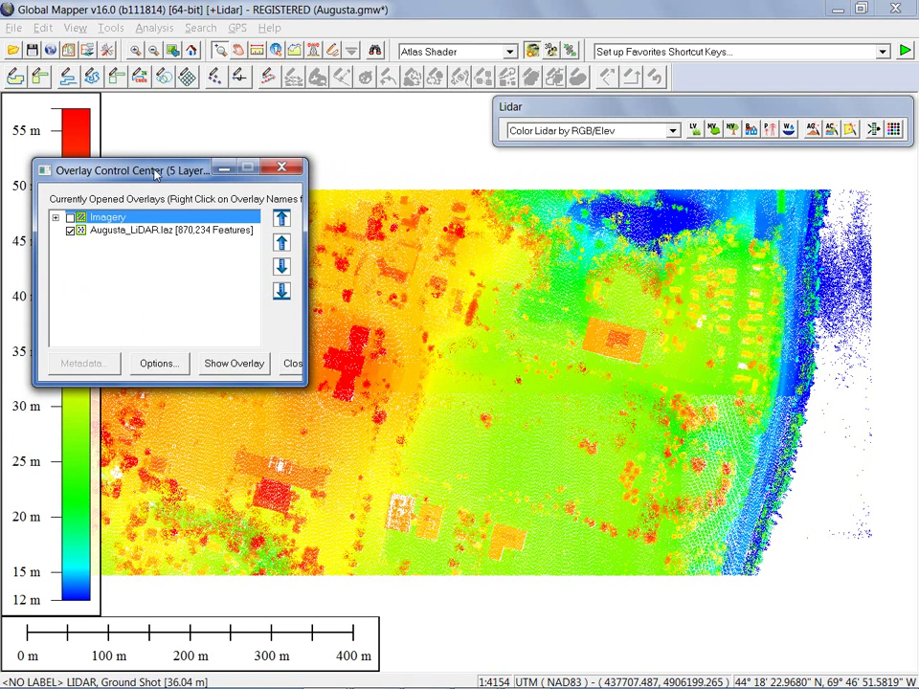
left_click_drag(155, 173, 130, 118)
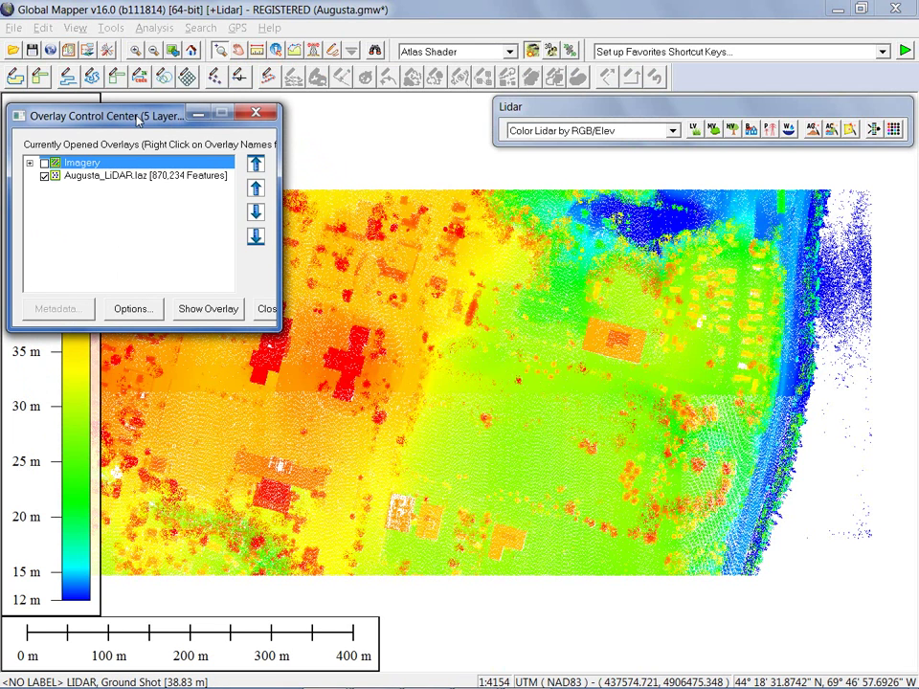
left_click_drag(136, 118, 135, 110)
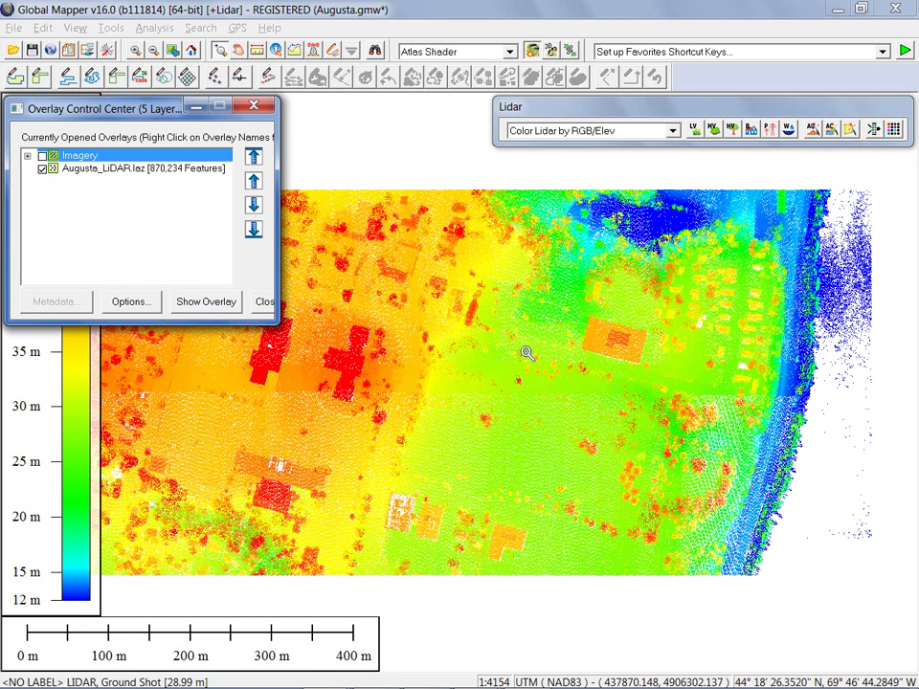
Examine the attributes of a lidar point near the middle of the cloud with Feature Info, and uncover the elevation legend.
left_click(277, 52)
left_click(471, 371)
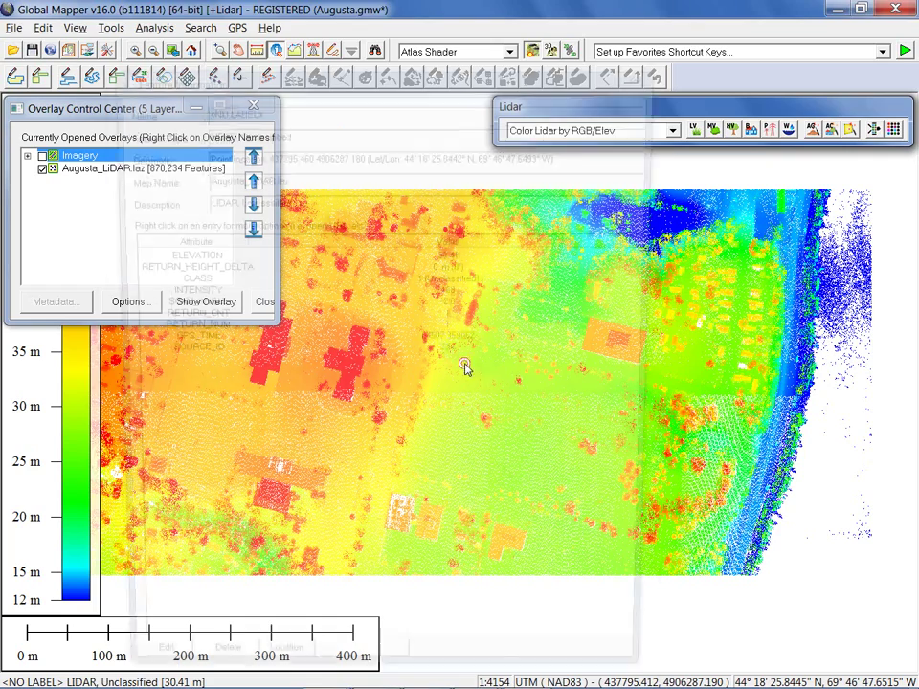
left_click_drag(430, 76, 489, 77)
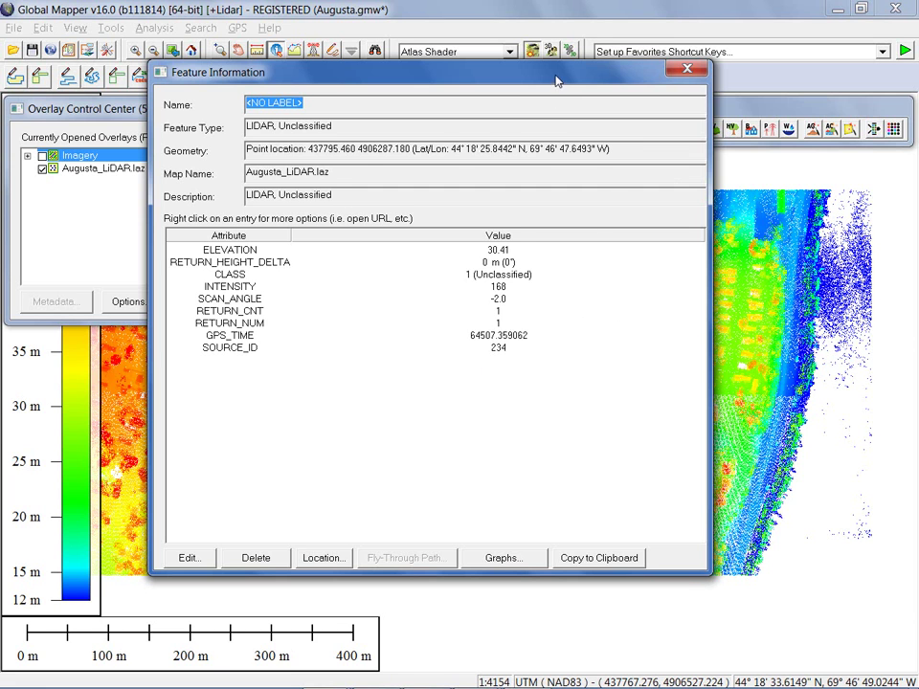
left_click_drag(555, 81, 500, 99)
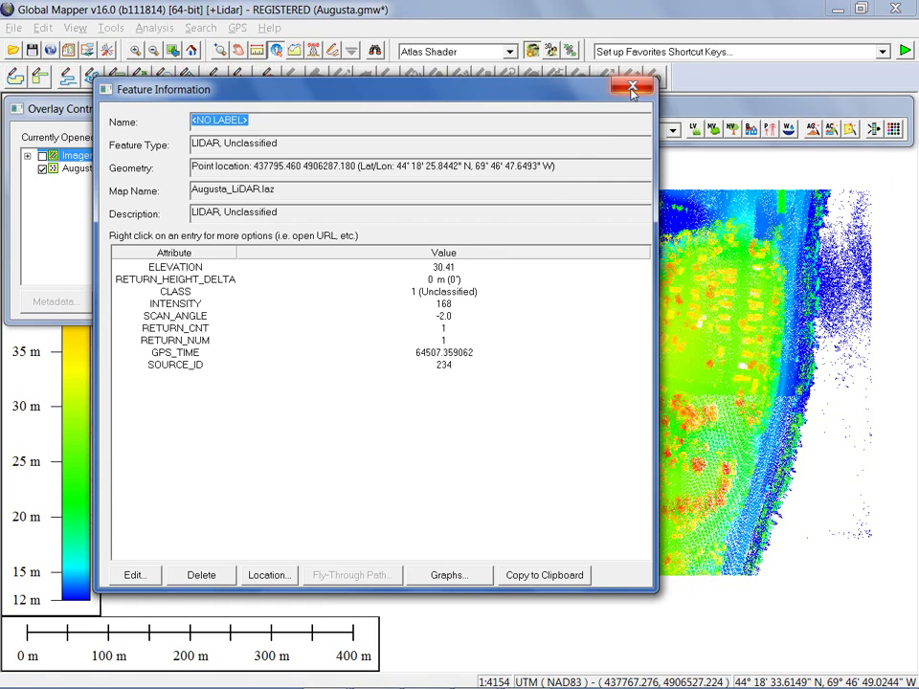
left_click(632, 89)
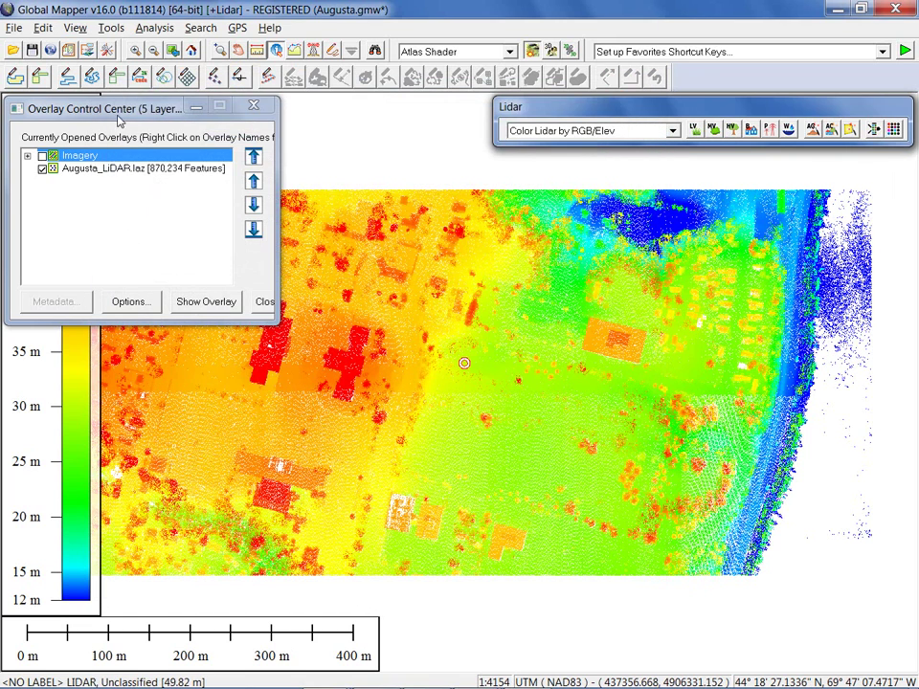
left_click_drag(114, 106, 213, 108)
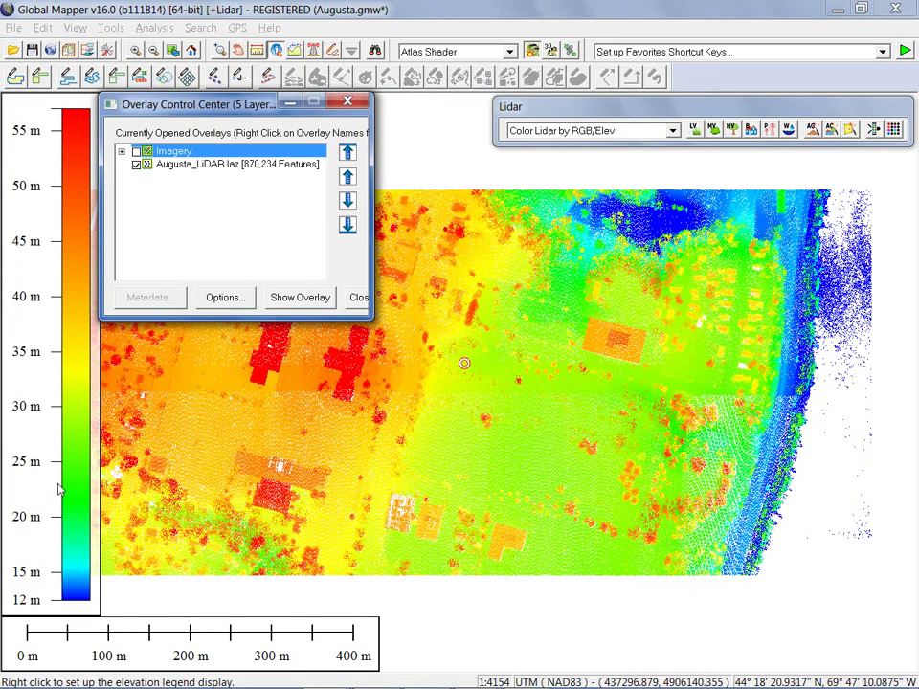
Preview the point cloud with the Global Shader and return to the Atlas Shader.
left_click(443, 52)
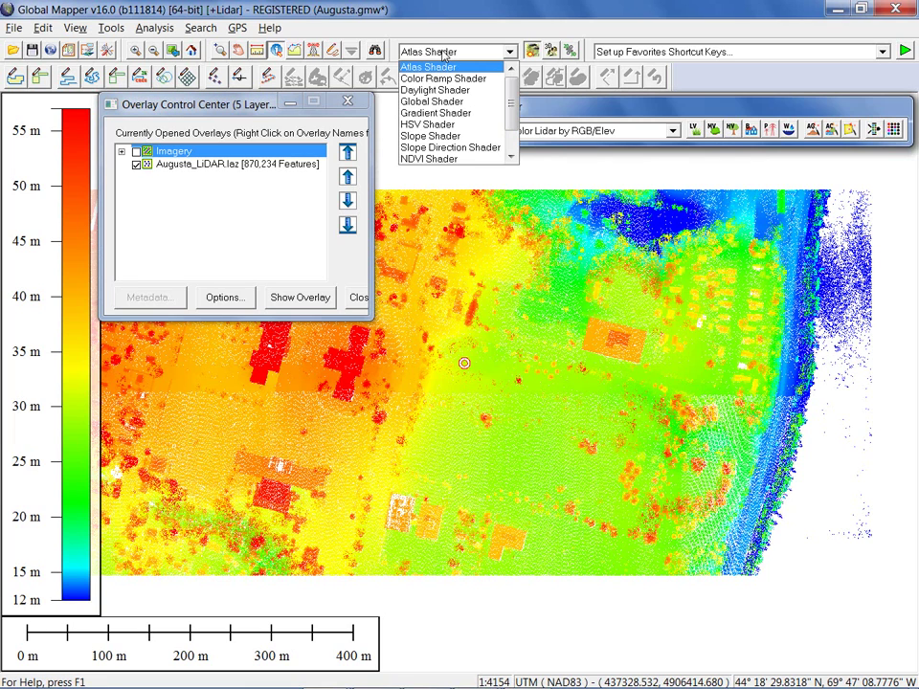
left_click(443, 101)
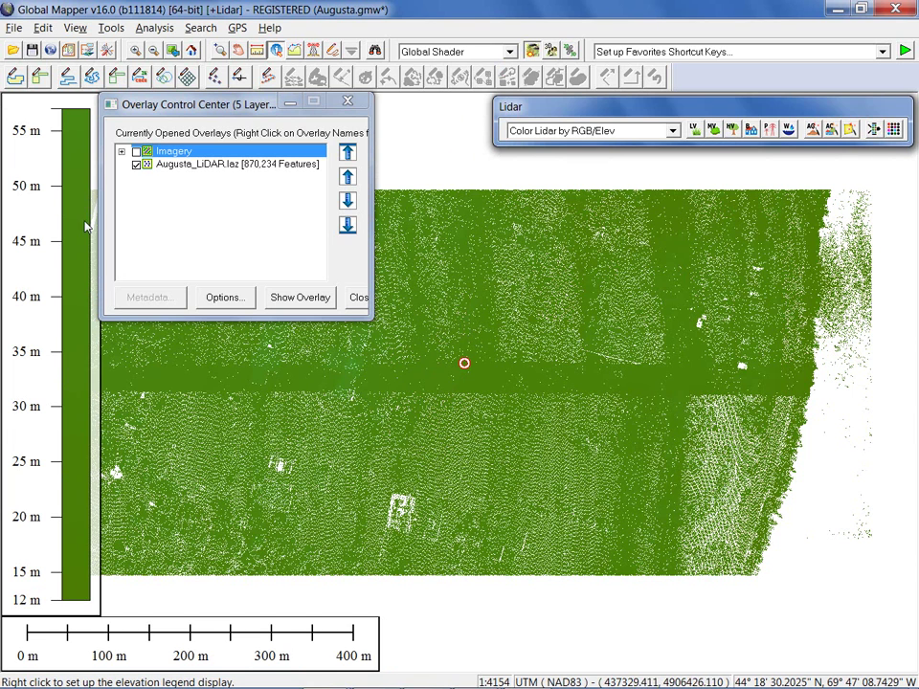
left_click(440, 51)
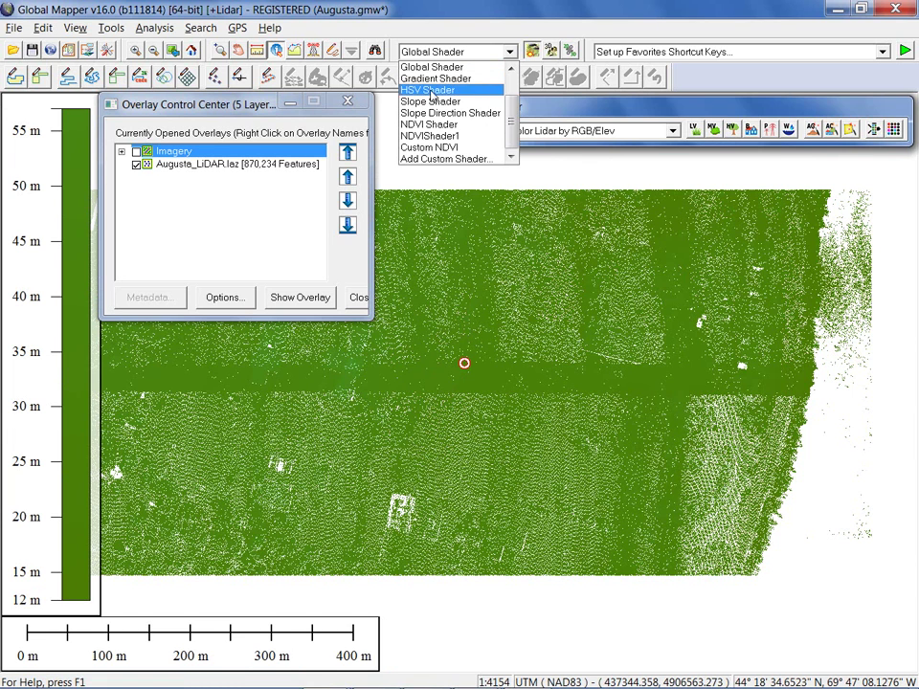
left_click(430, 67)
left_click(438, 54)
scroll(450, 91, "up", 1)
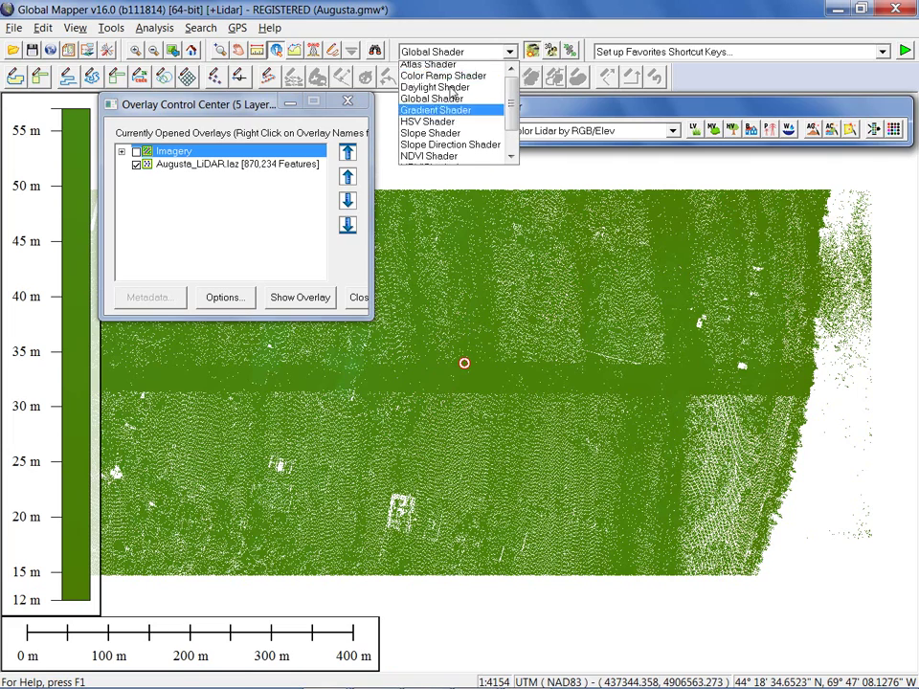
left_click(459, 65)
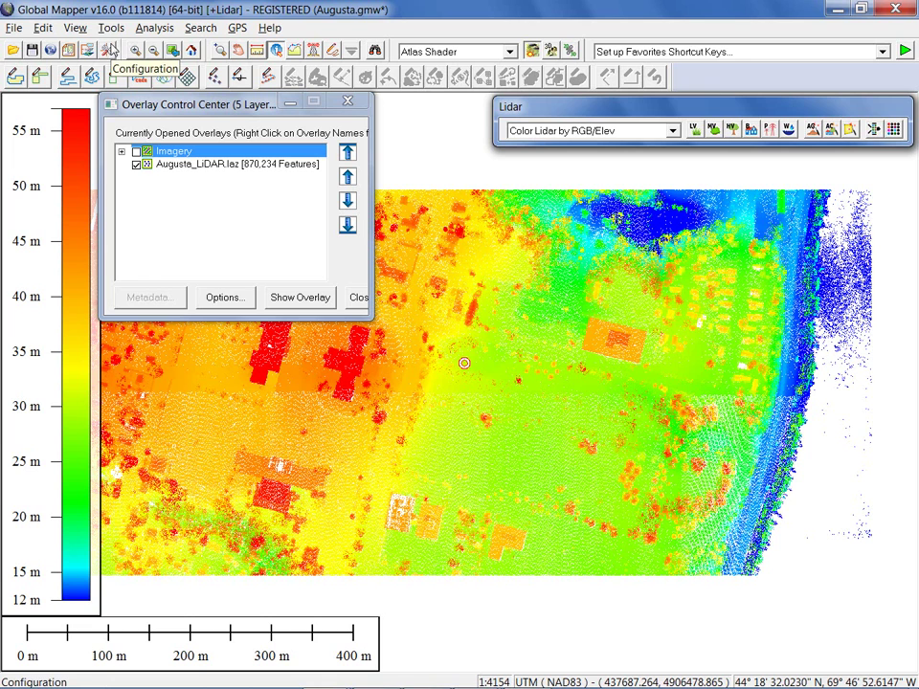
Color the lidar points by intensity and inspect the roads and trees around the park up close.
left_click(602, 131)
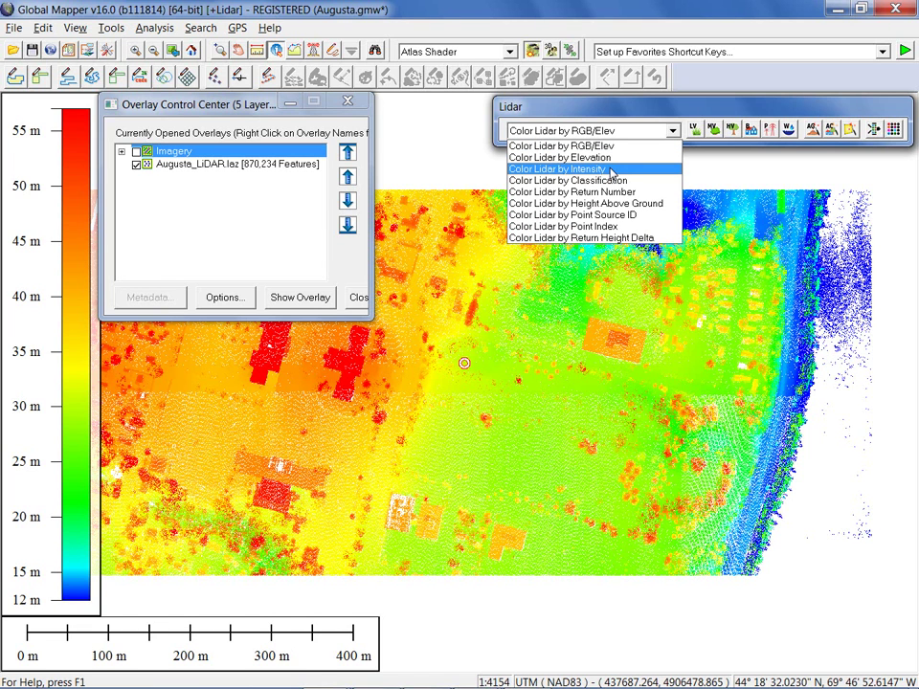
left_click(608, 170)
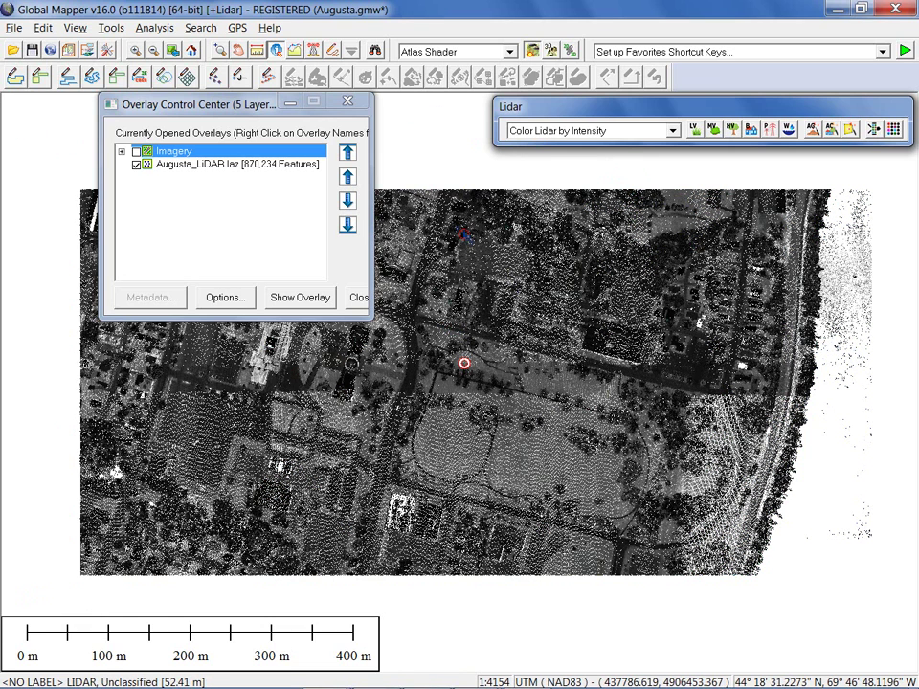
scroll(467, 391, "up", 2)
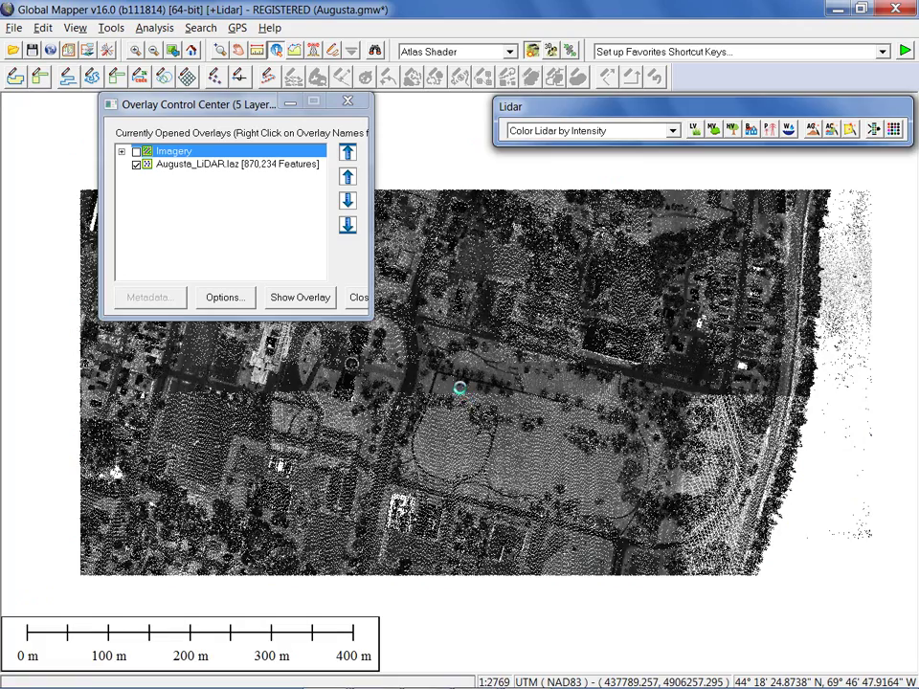
left_click_drag(469, 392, 622, 440)
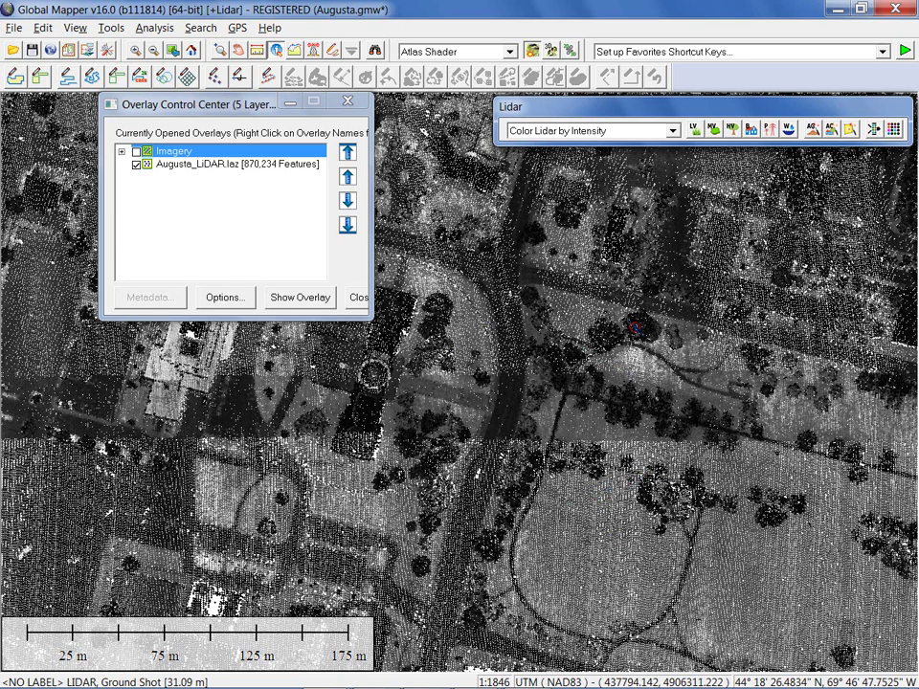
Color the lidar points by return number and inspect the returns in the tree-covered areas up close.
left_click(621, 133)
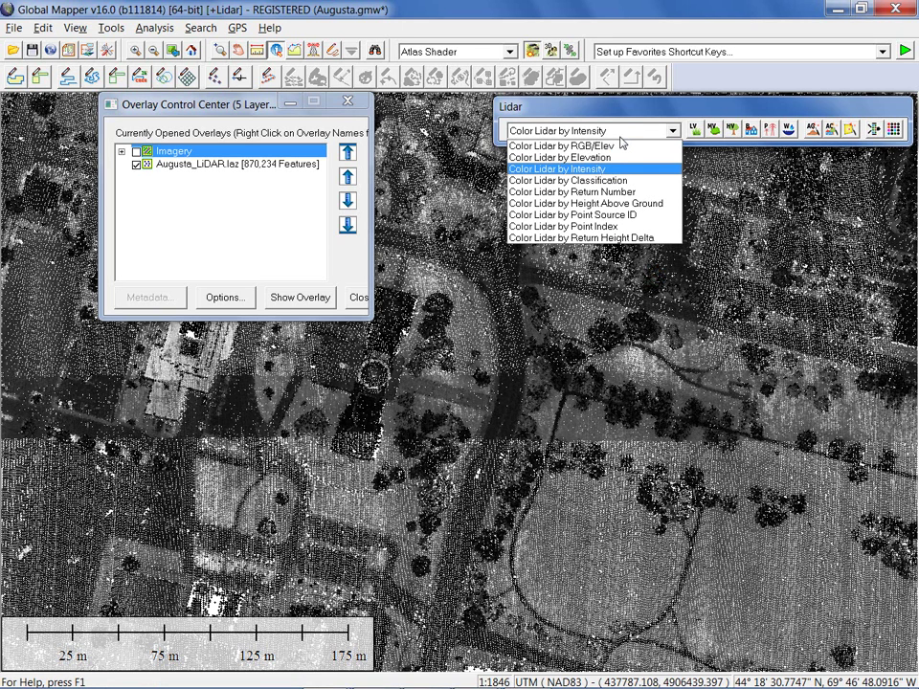
left_click(622, 194)
scroll(622, 198, "down", 2)
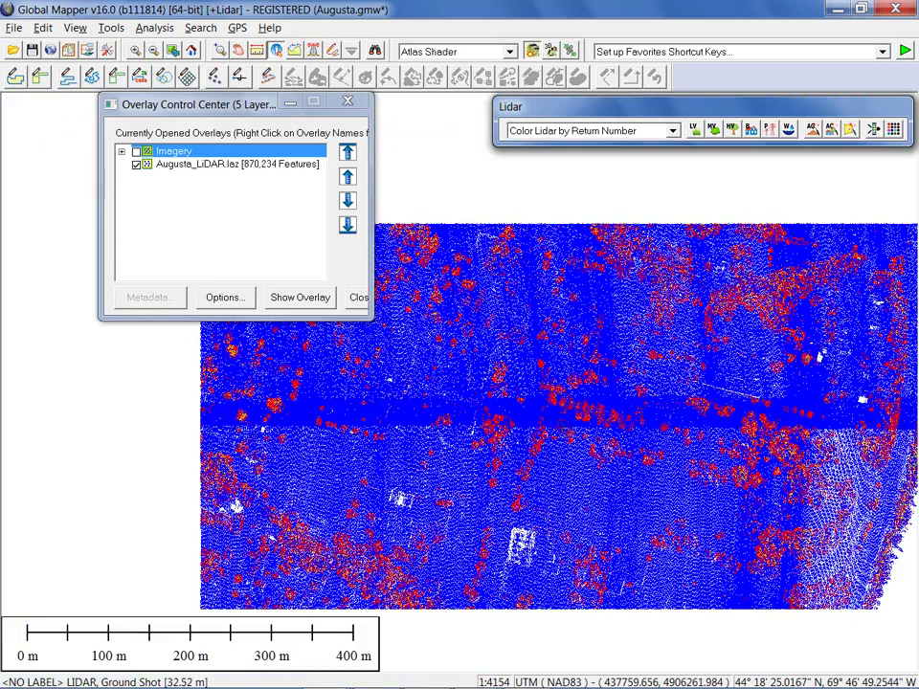
key("Right")
key("Down")
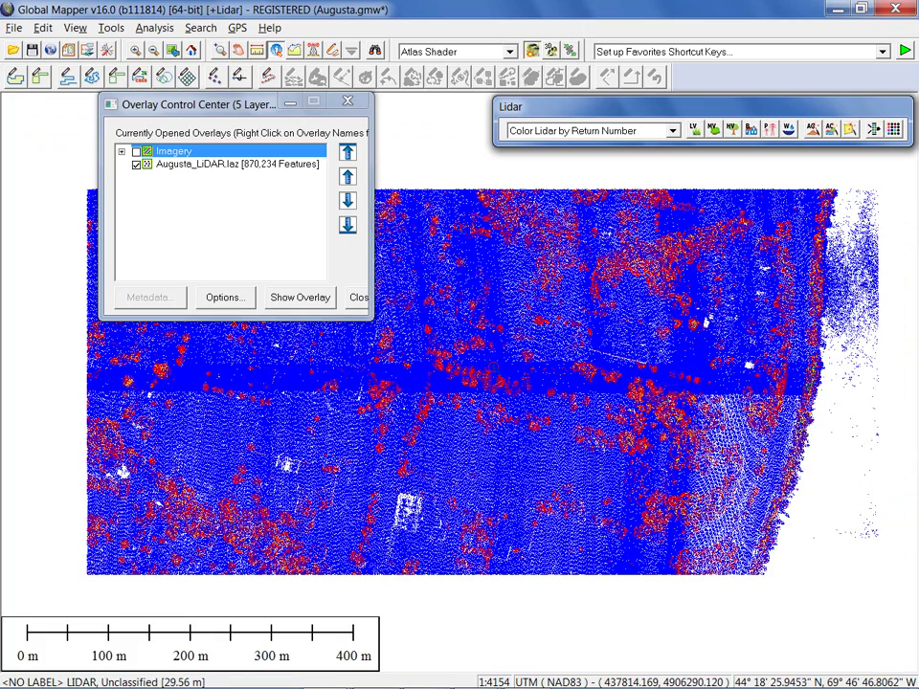
scroll(492, 343, "up", 1)
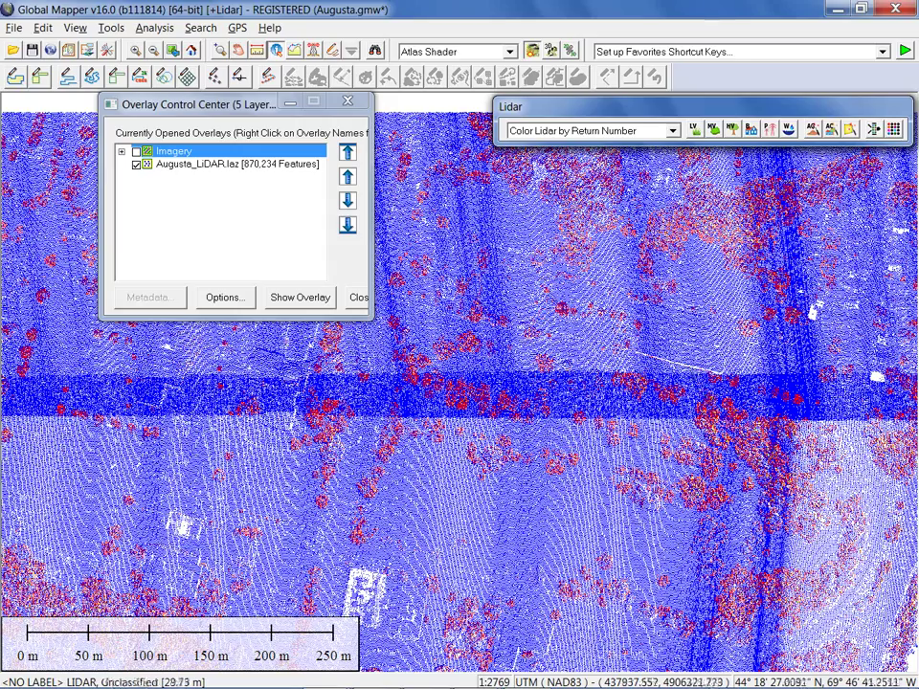
scroll(492, 412, "up", 5)
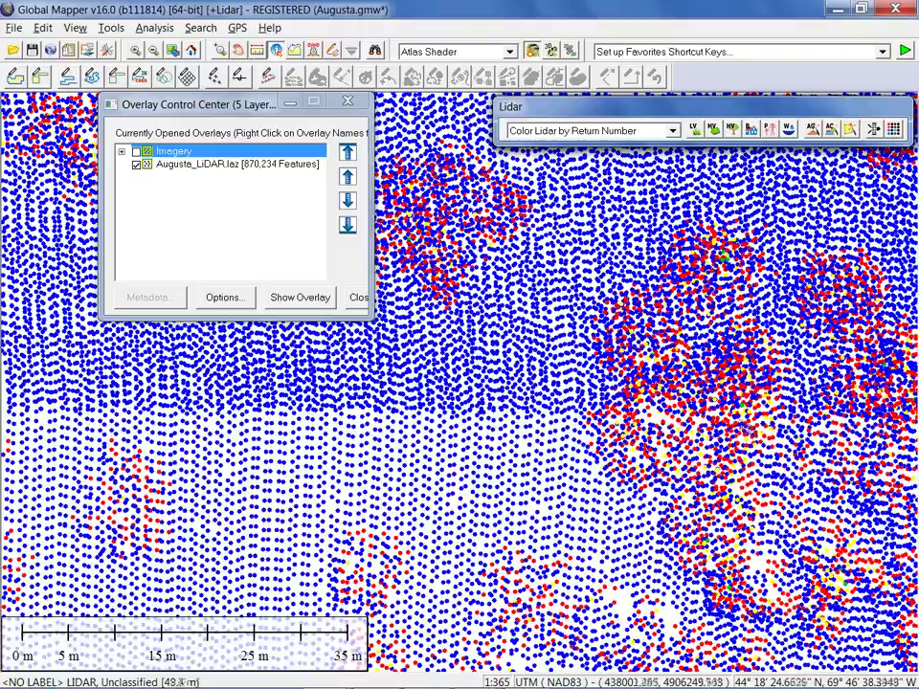
scroll(660, 373, "up", 3)
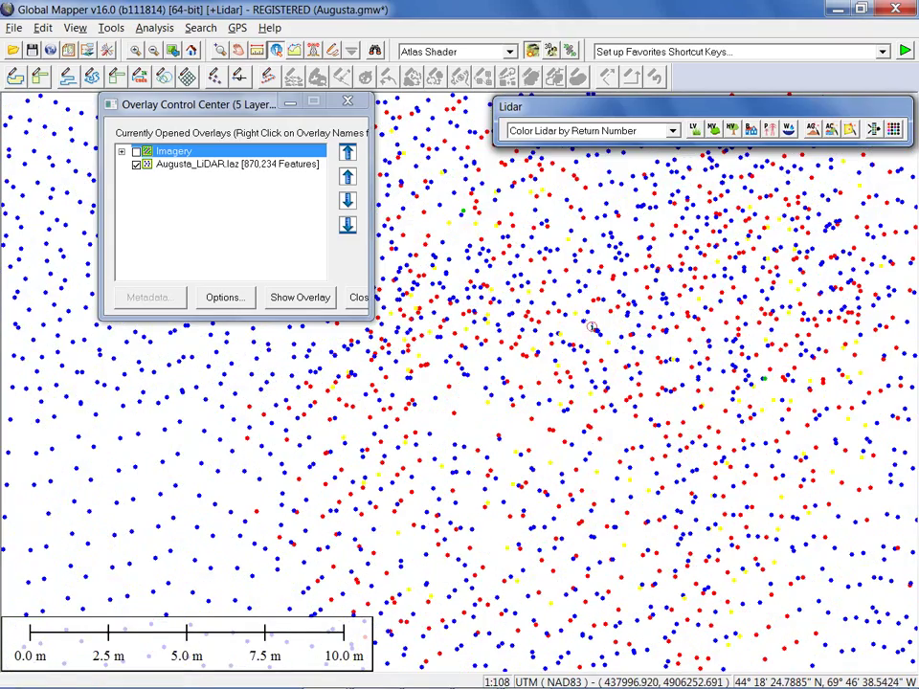
scroll(660, 374, "down", 3)
scroll(660, 373, "down", 1)
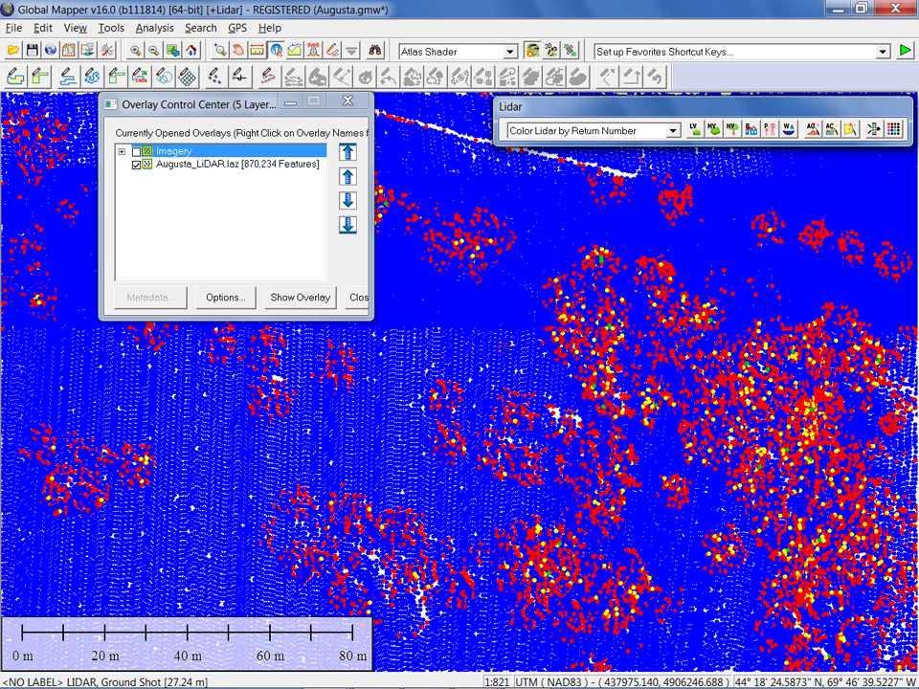
Set the lidar coloring back to RGB/Elev and show most of the point cloud.
left_click(566, 131)
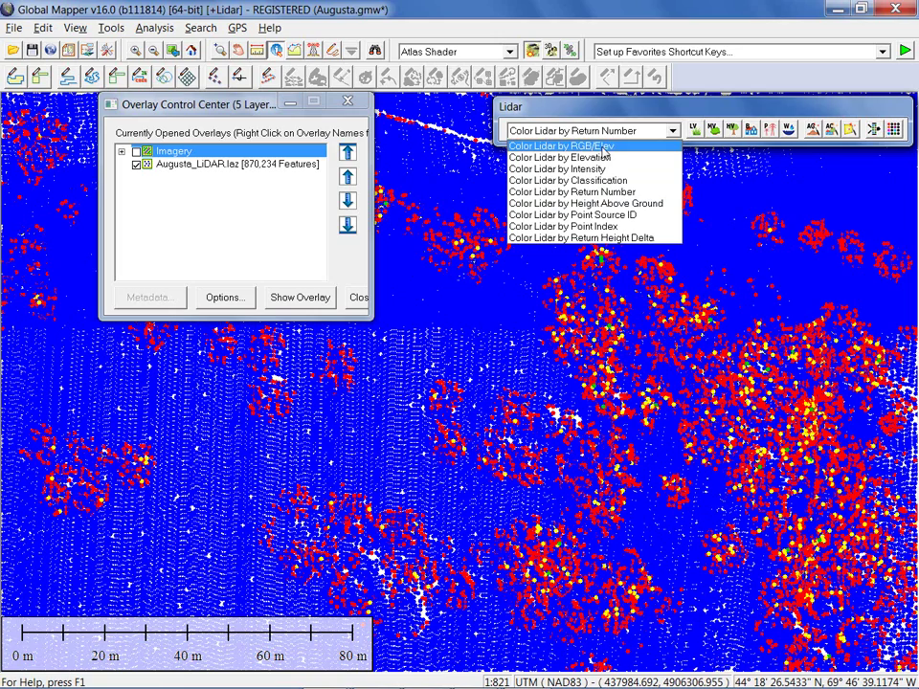
left_click(603, 148)
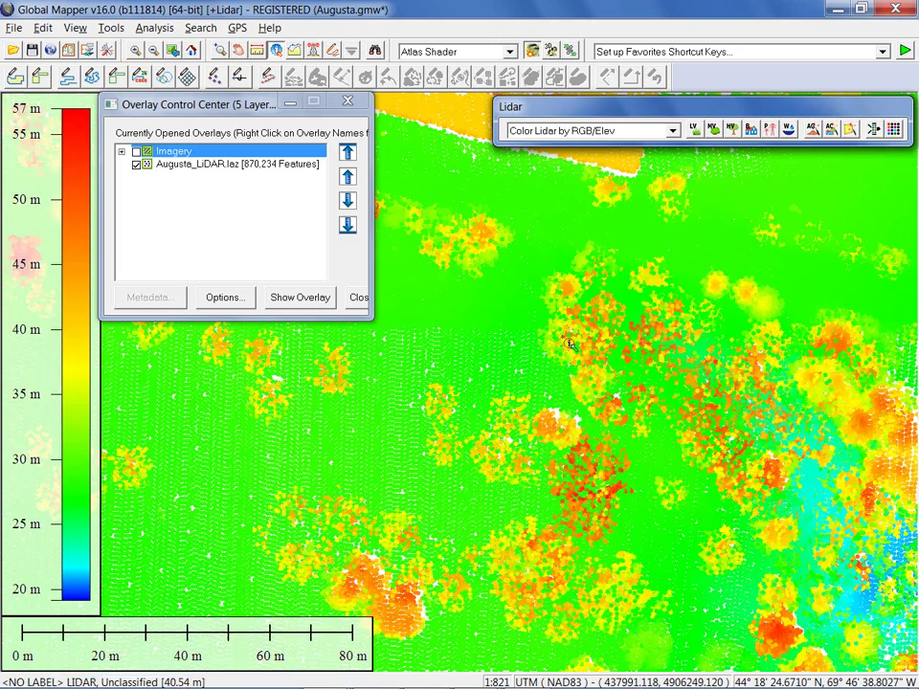
scroll(565, 336, "down", 2)
scroll(567, 340, "down", 1)
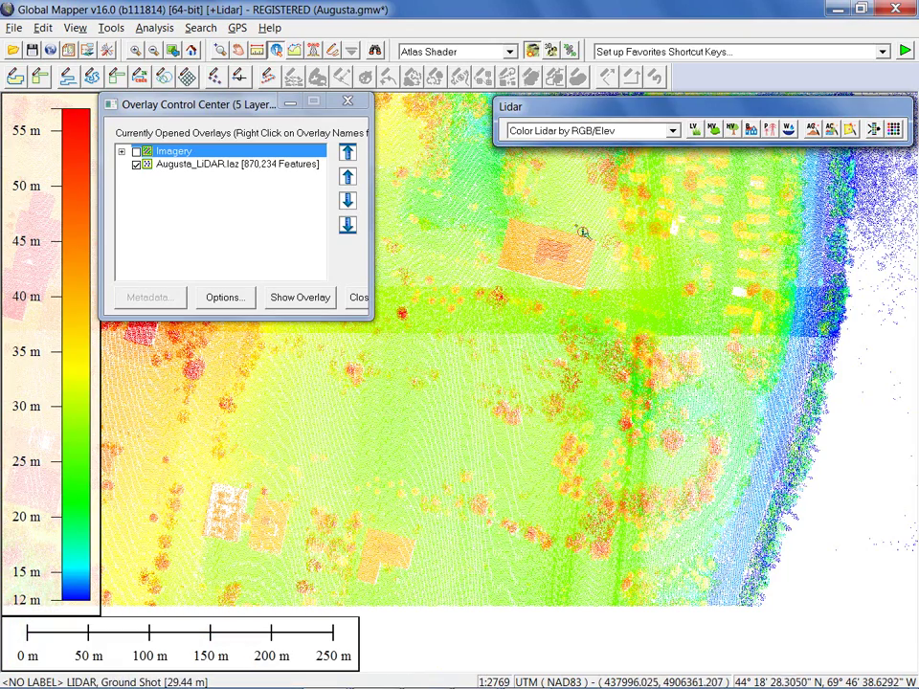
left_click_drag(494, 281, 522, 333)
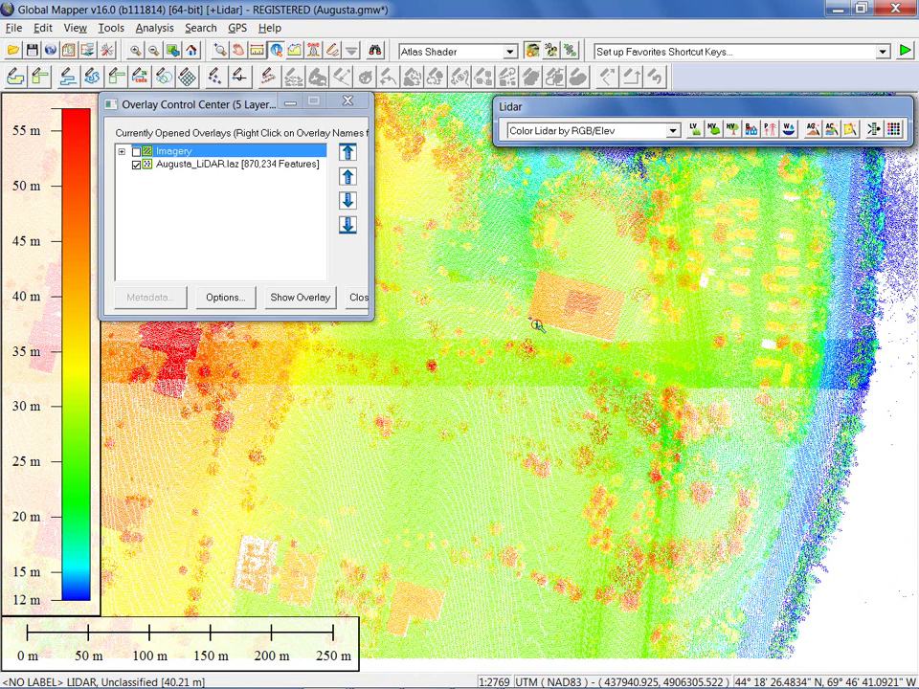
scroll(535, 324, "down", 1)
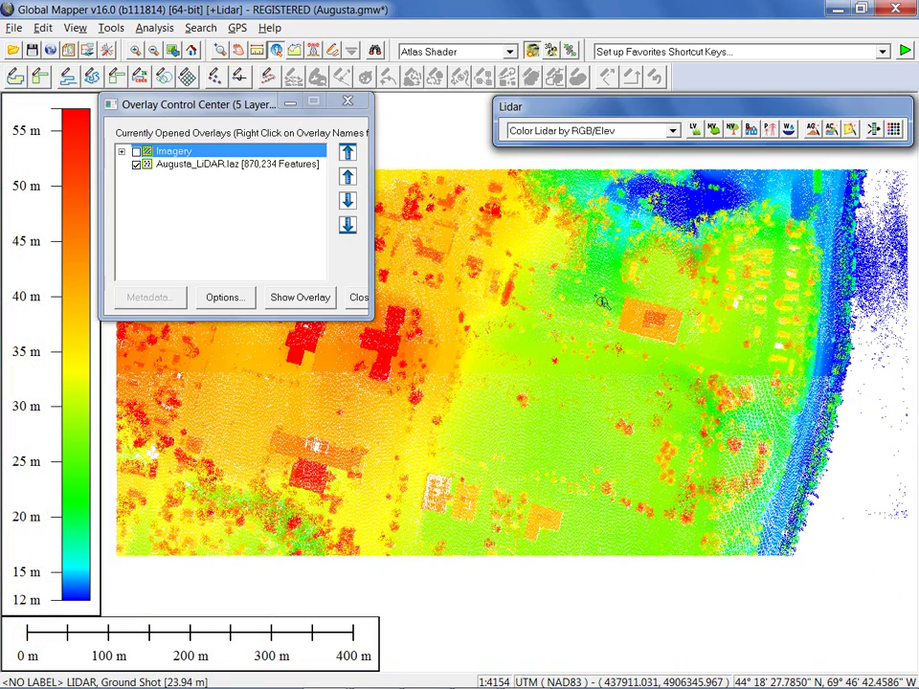
Apply the colors of the Imagery group to the lidar points, hide the imagery again and inspect the colorized points.
left_click(136, 151)
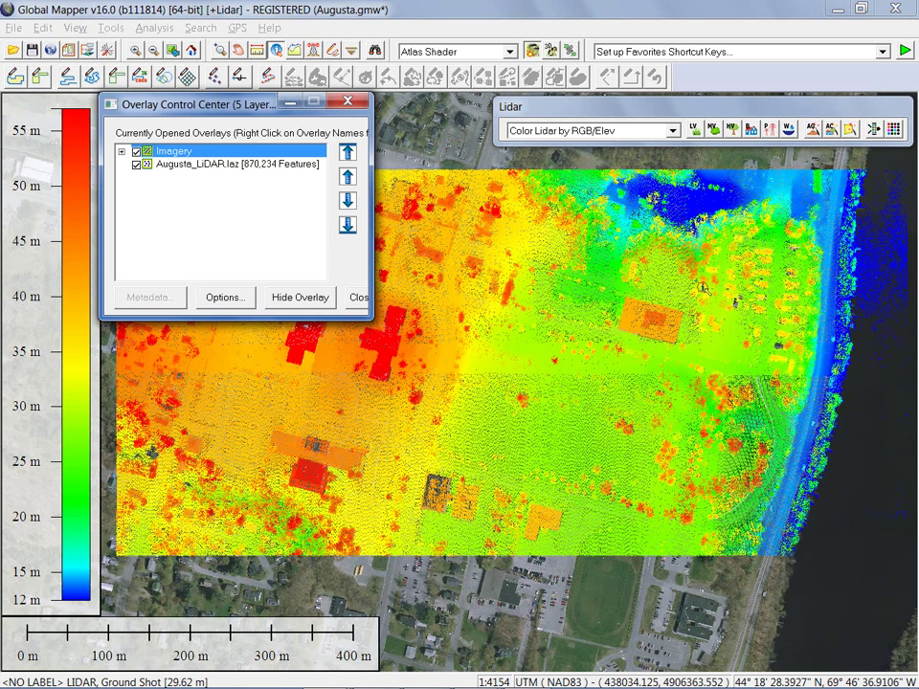
left_click(894, 131)
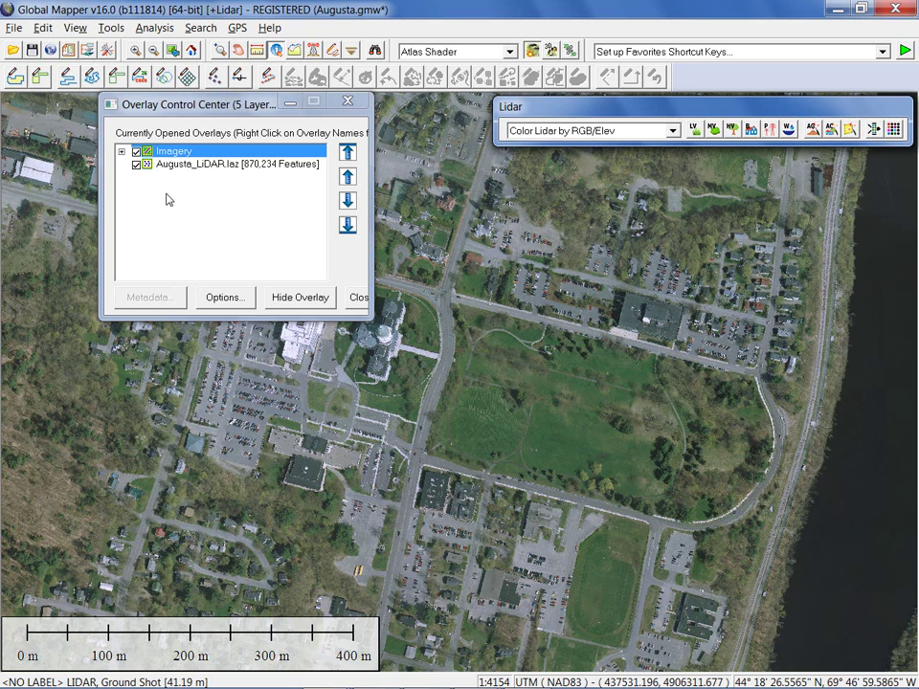
left_click(136, 152)
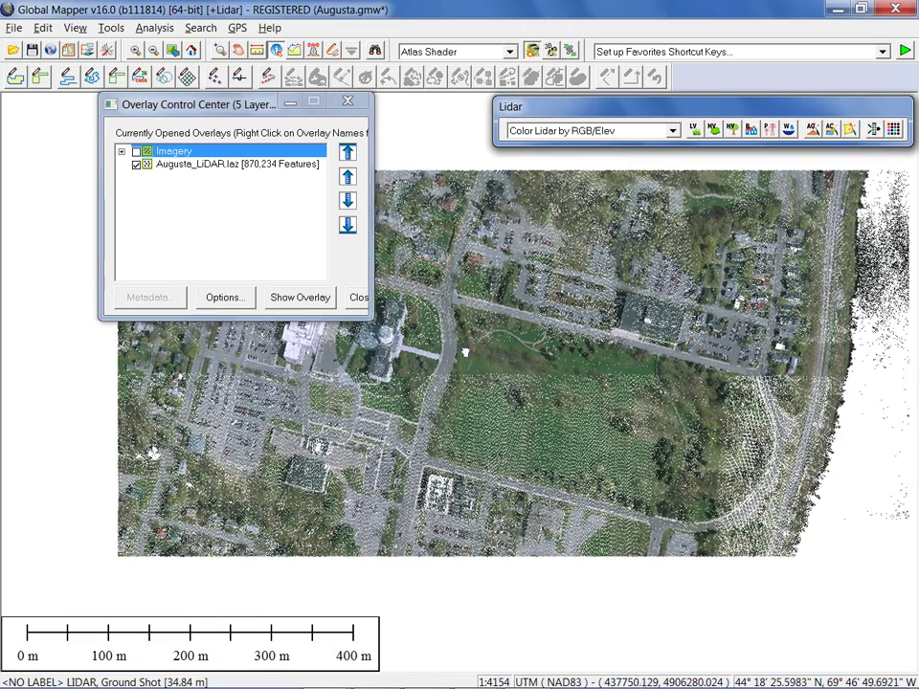
left_click_drag(150, 452, 227, 464)
scroll(550, 370, "up", 1)
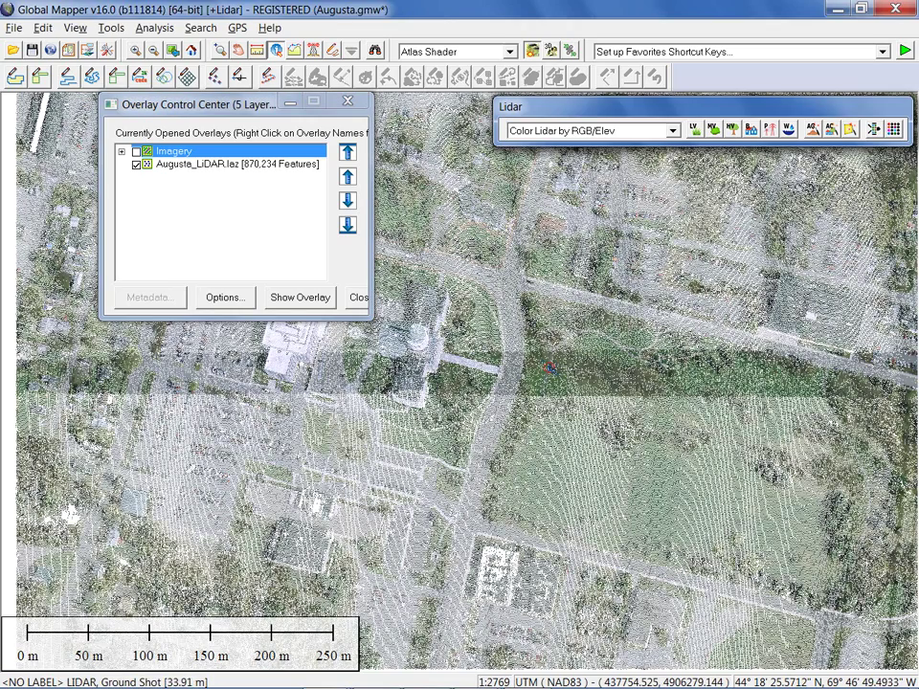
scroll(550, 368, "up", 1)
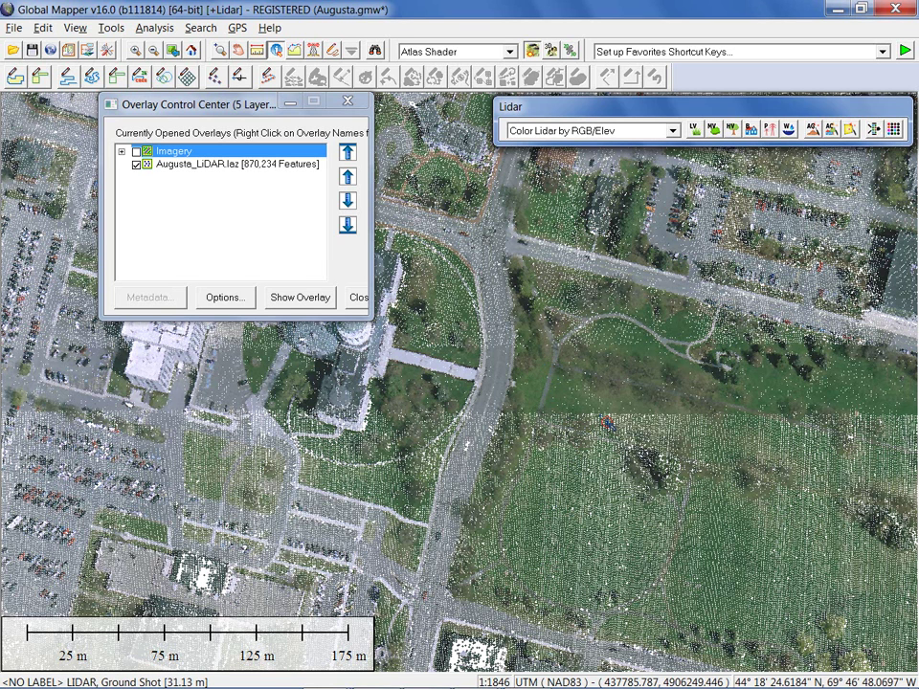
Show the colorized Augusta point cloud in the 3D view and arrange its window fully on screen.
left_click_drag(226, 107, 159, 102)
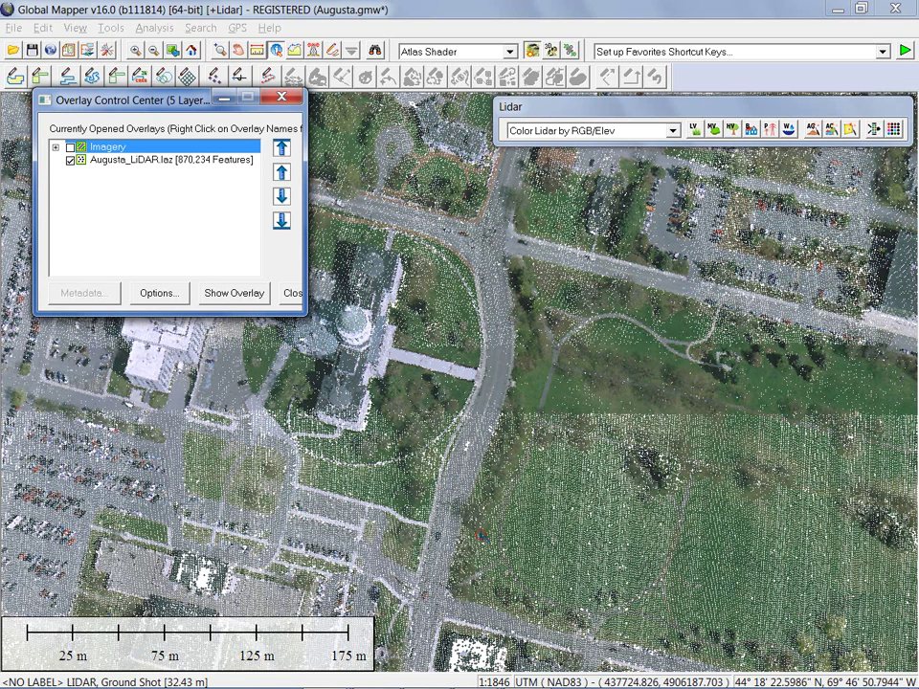
left_click(552, 53)
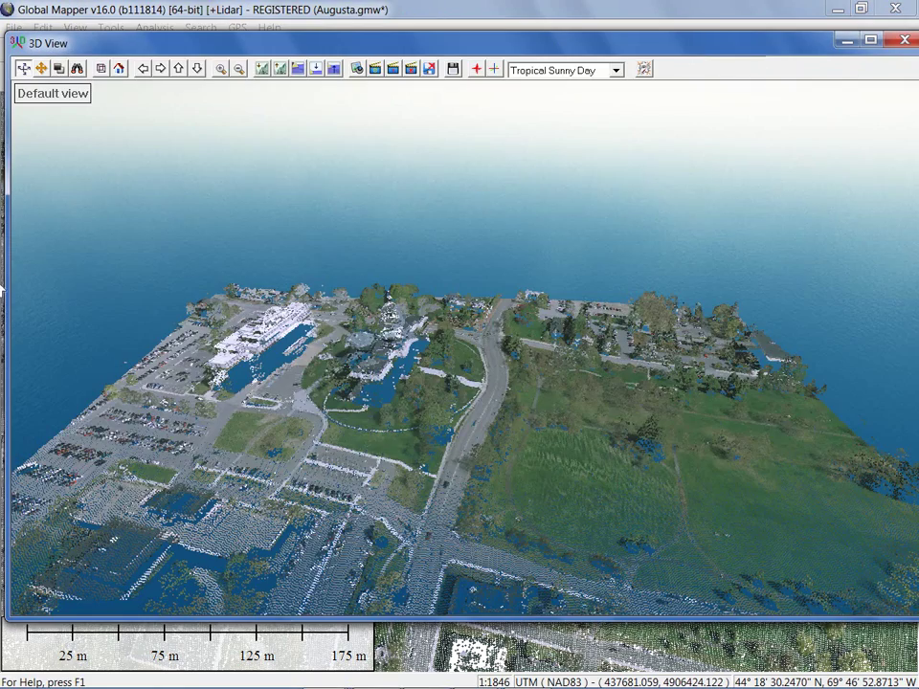
left_click_drag(6, 216, 91, 283)
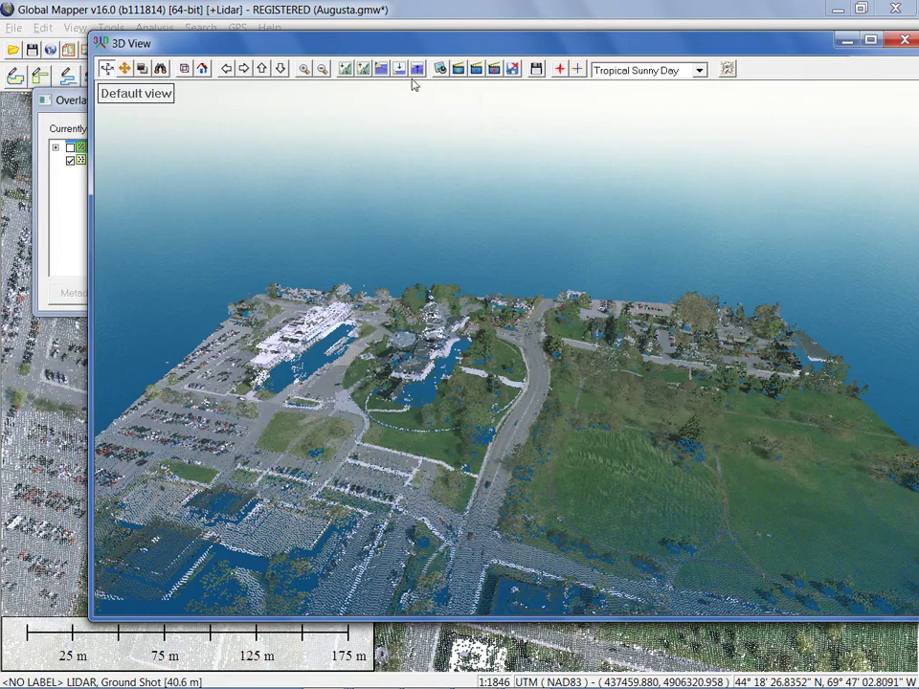
left_click_drag(435, 45, 389, 39)
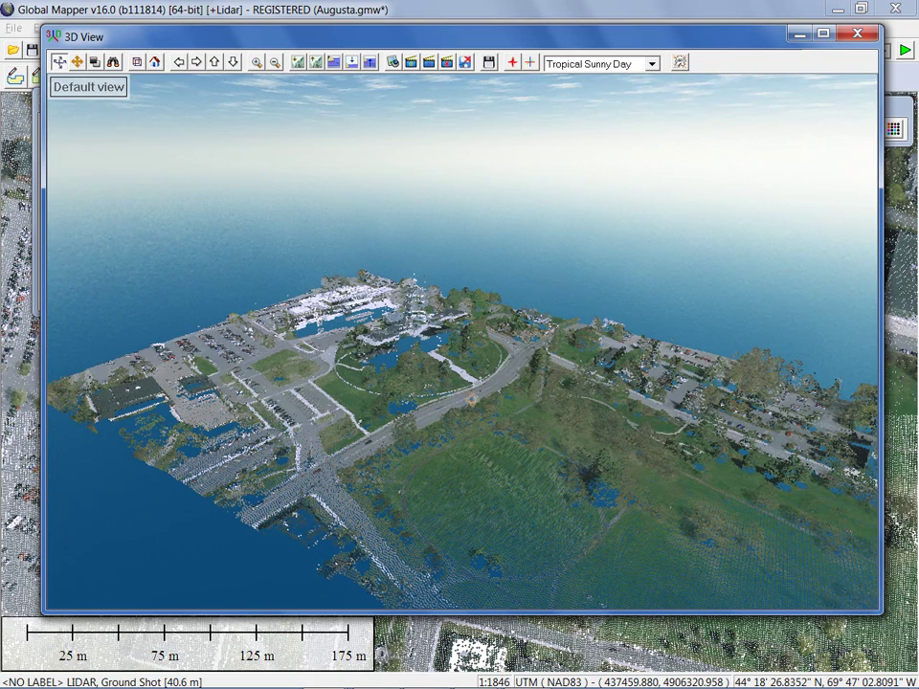
Examine the domed building, roads and trees of the colorized point cloud from several angles in 3D, and close the 3D view.
scroll(335, 277, "up", 3)
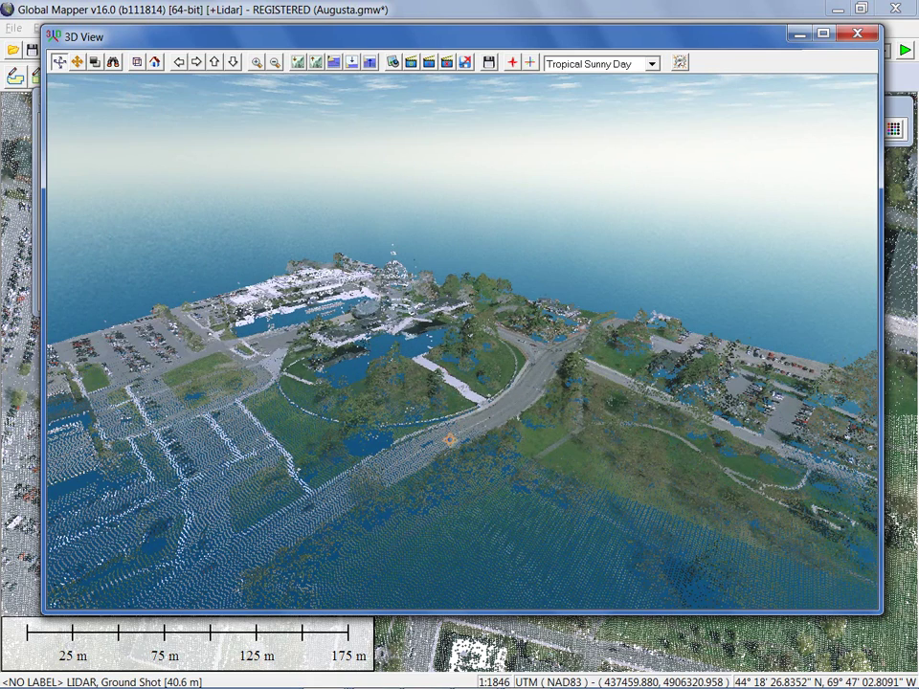
scroll(339, 335, "down", 1)
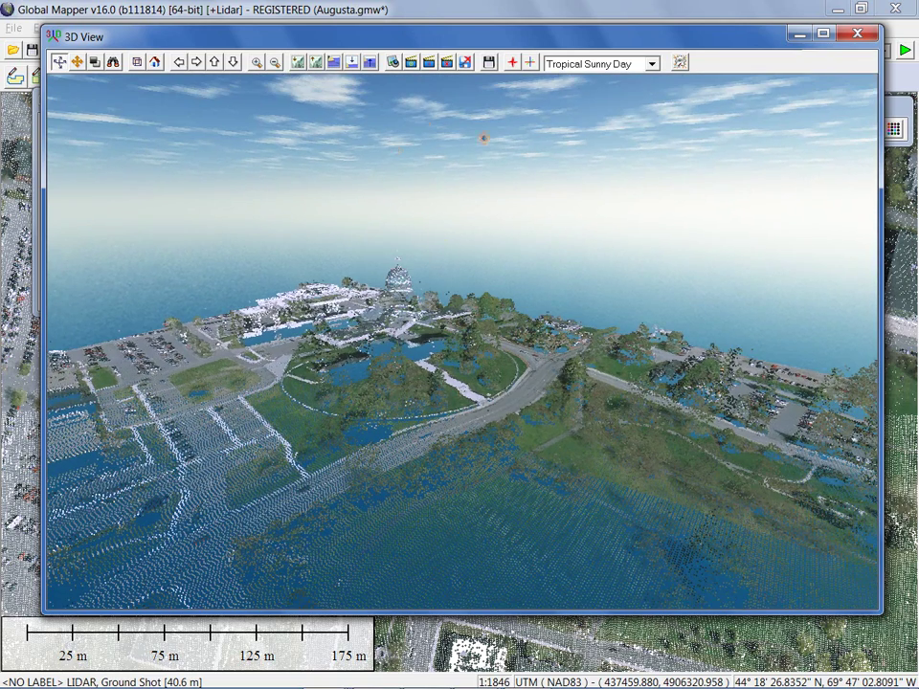
left_click_drag(345, 292, 314, 318)
left_click_drag(831, 175, 524, 180)
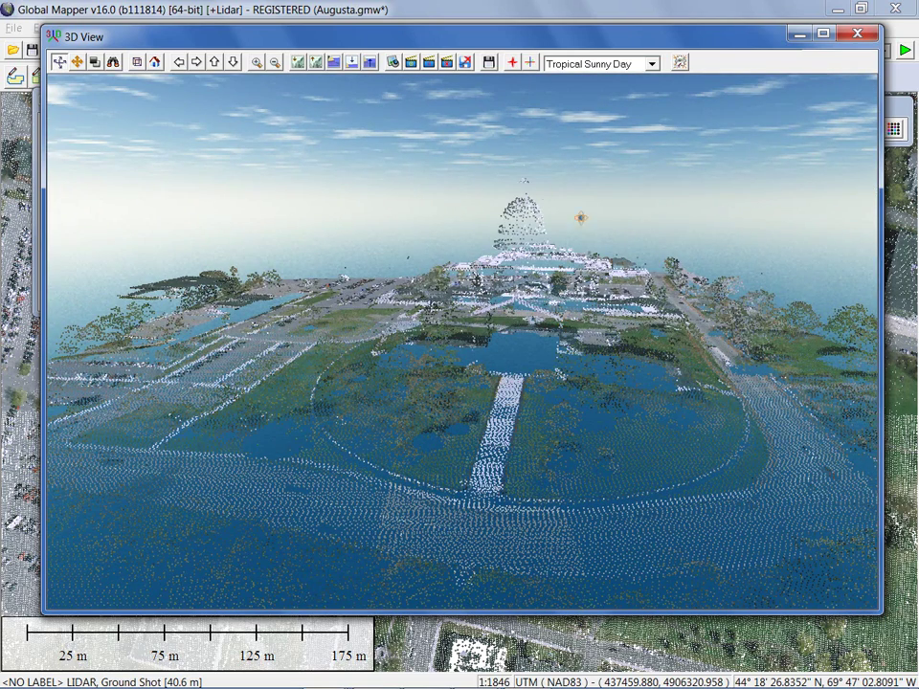
left_click_drag(525, 180, 383, 212)
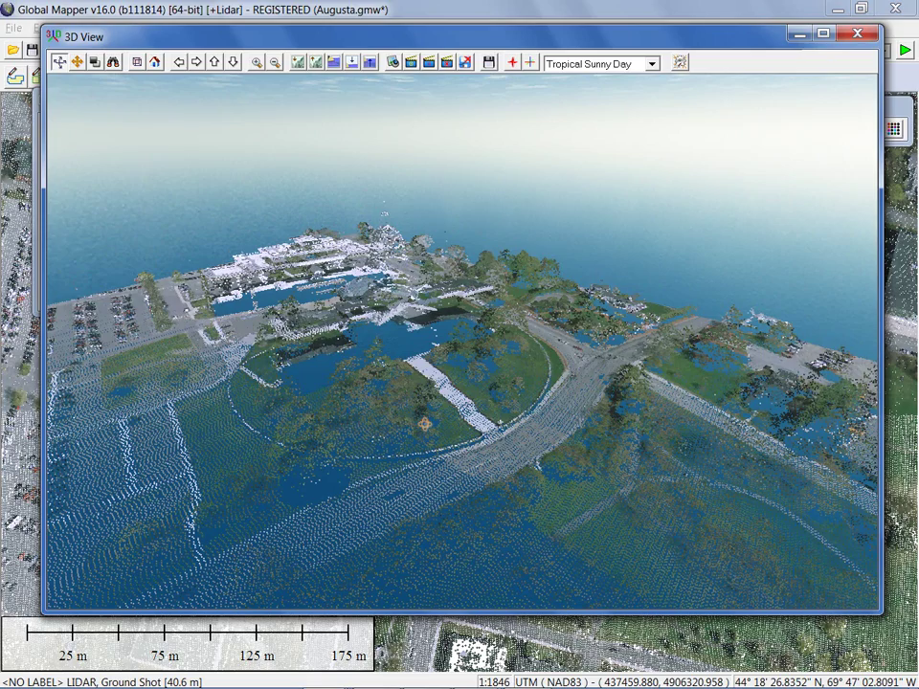
left_click_drag(382, 213, 874, 74)
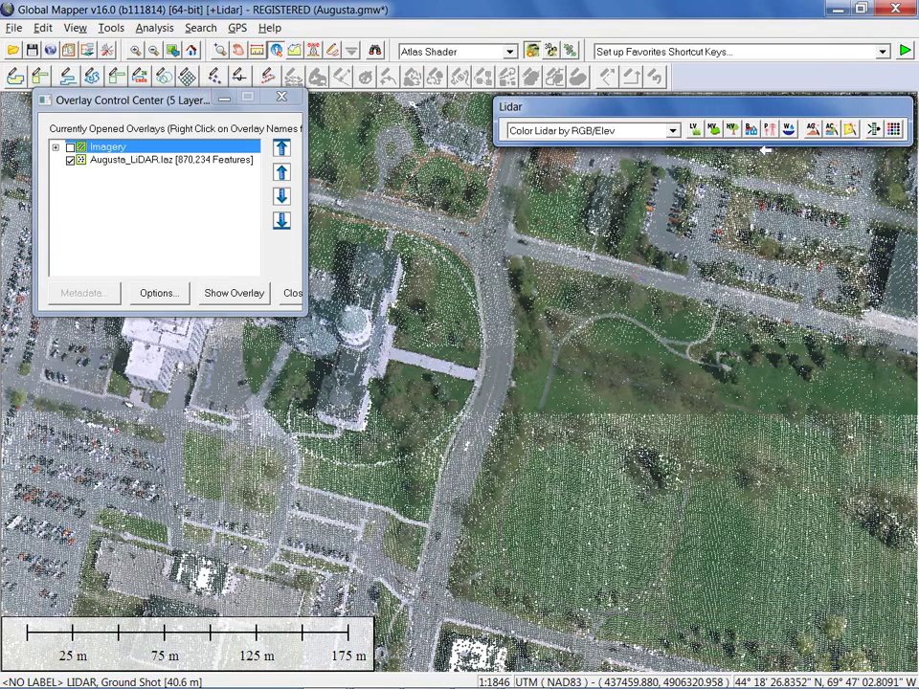
left_click(855, 35)
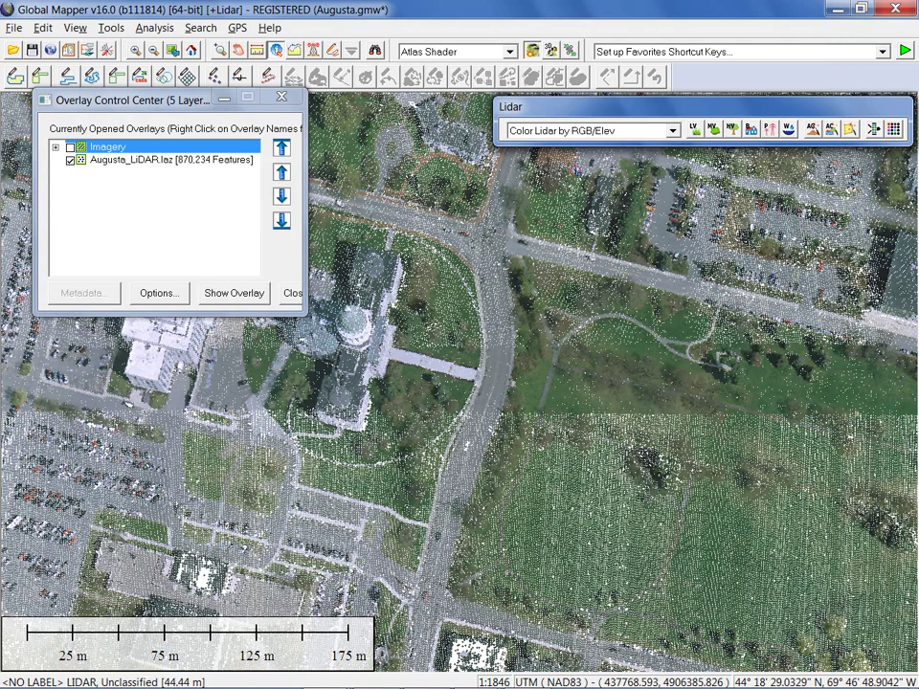
Color the lidar points by classification and add a map legend based on the loaded vector types.
left_click(600, 132)
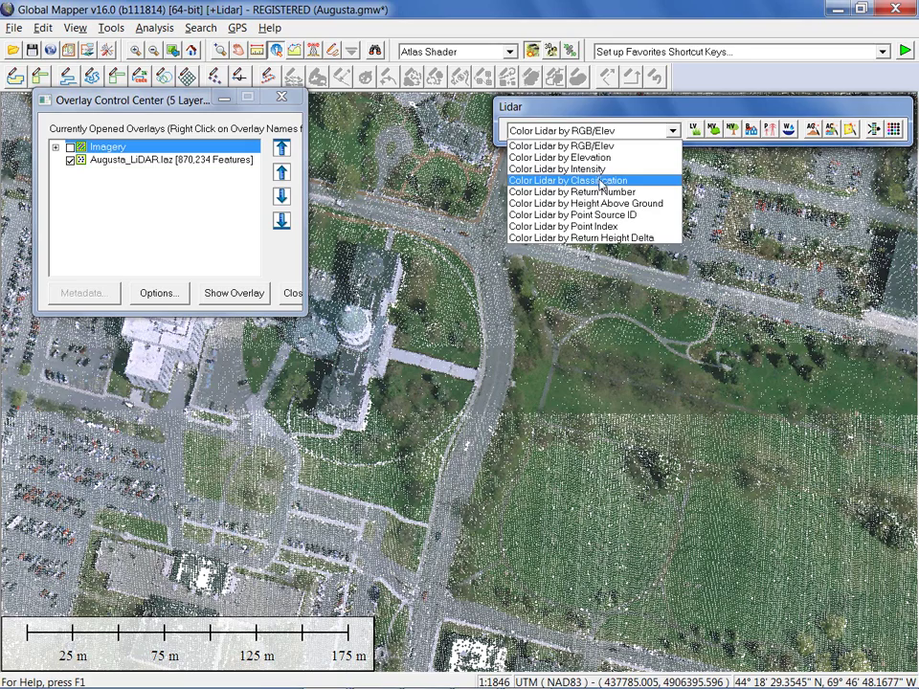
left_click(600, 181)
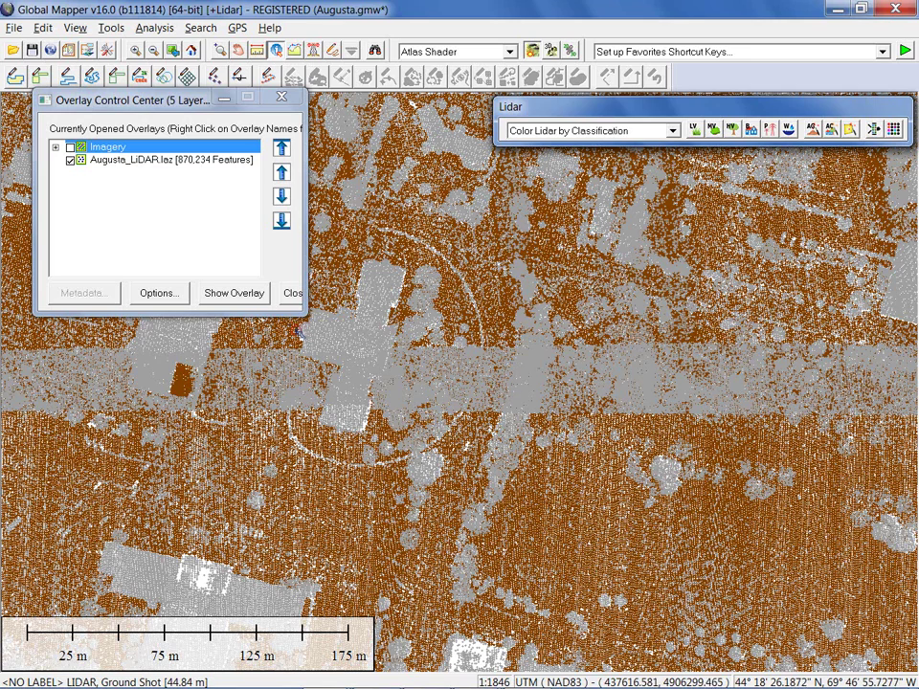
left_click(69, 53)
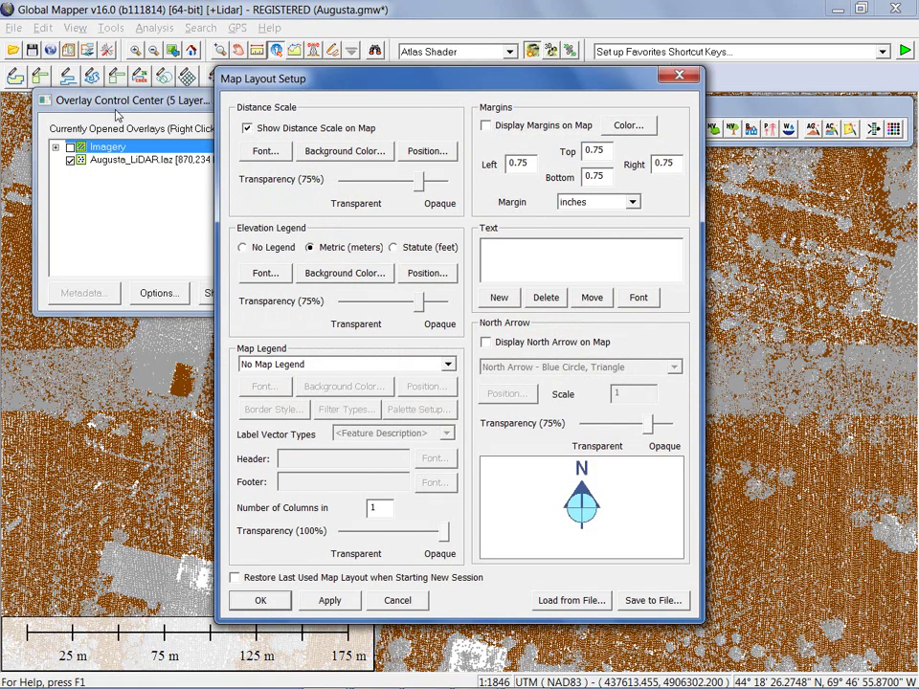
left_click(284, 369)
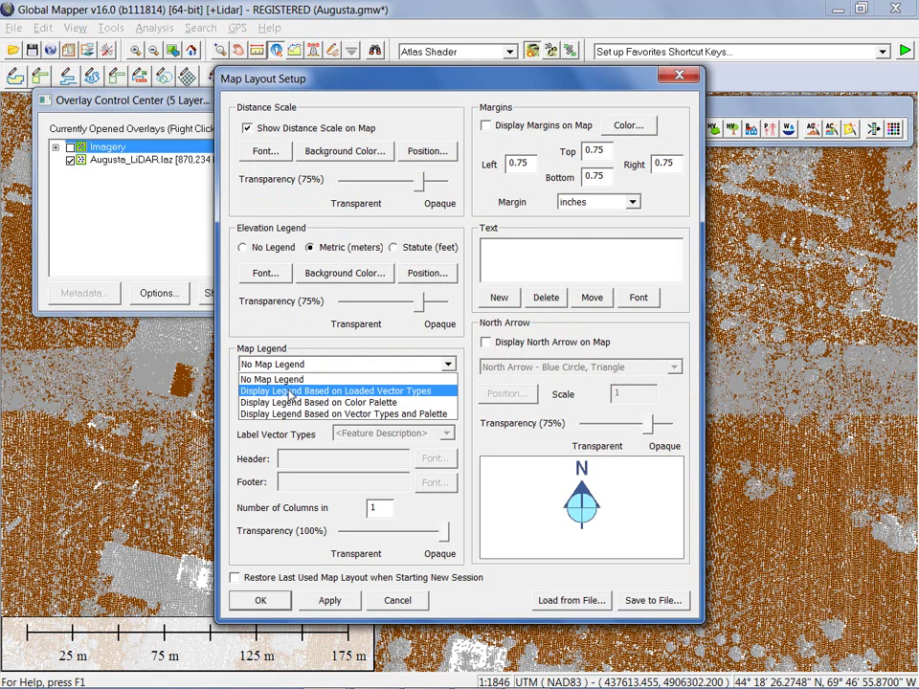
left_click(289, 392)
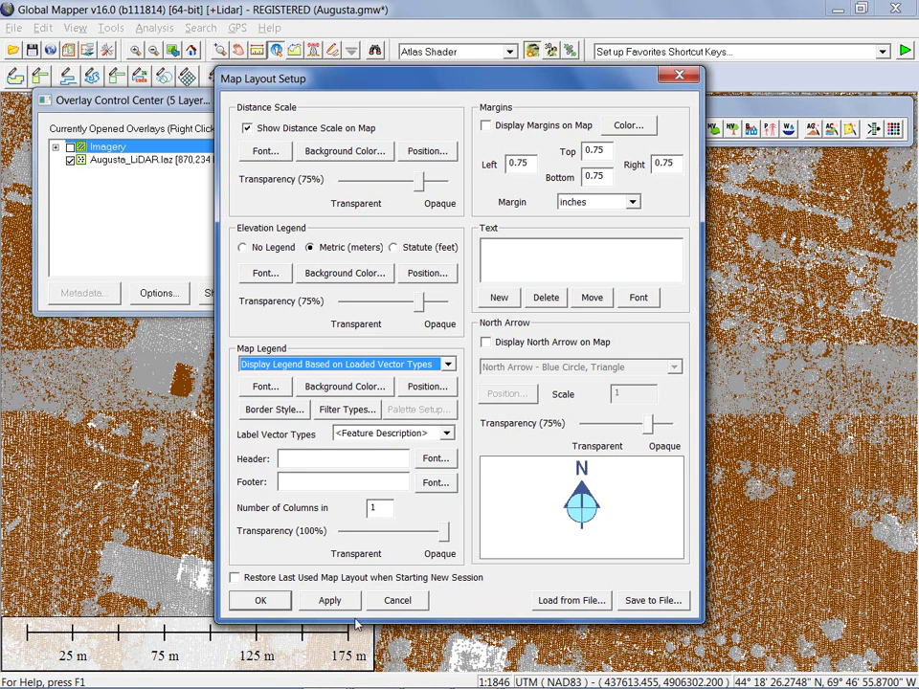
left_click(269, 601)
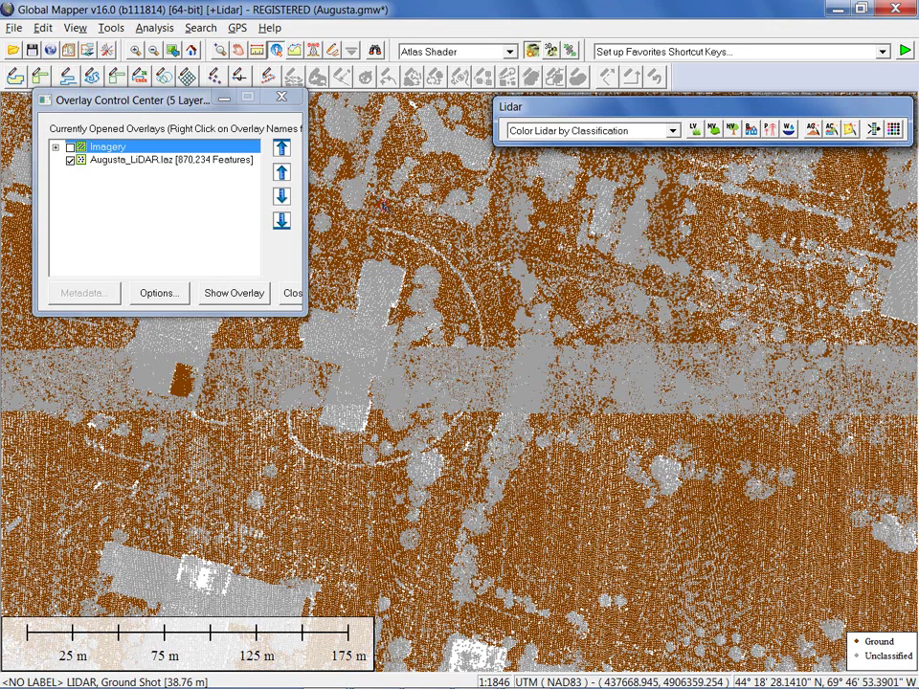
Inspect the point styles of the LIDAR, Ground Shot and LIDAR, Unclassified types in the configuration without changing them.
left_click(109, 52)
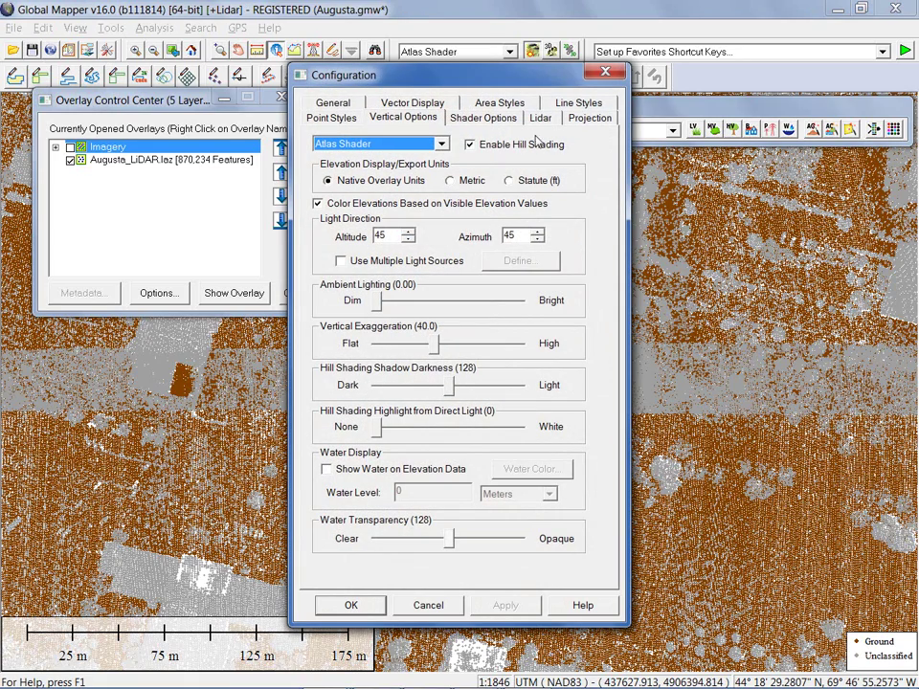
left_click(337, 119)
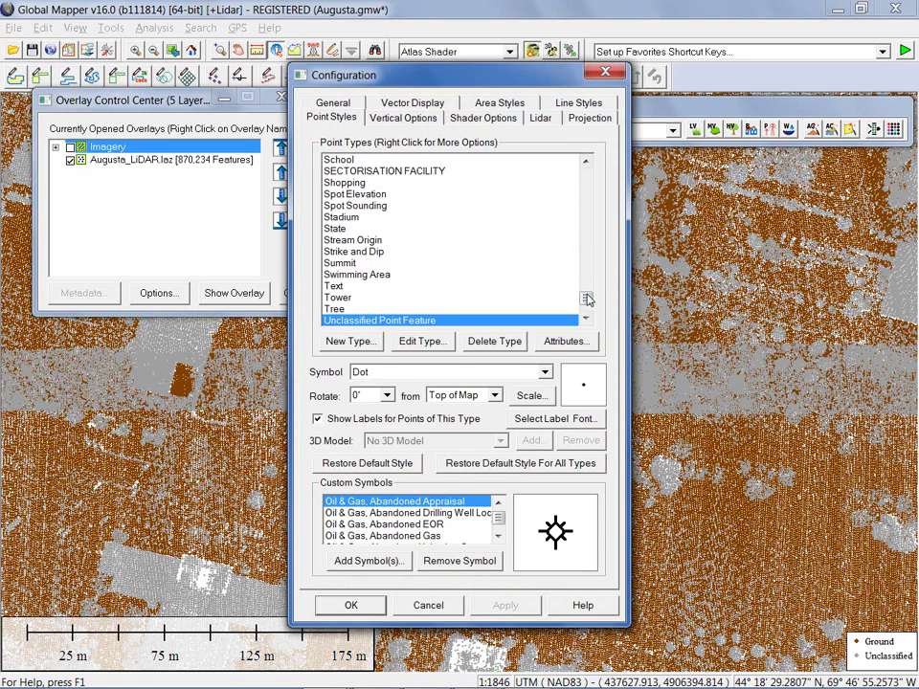
left_click_drag(584, 297, 585, 214)
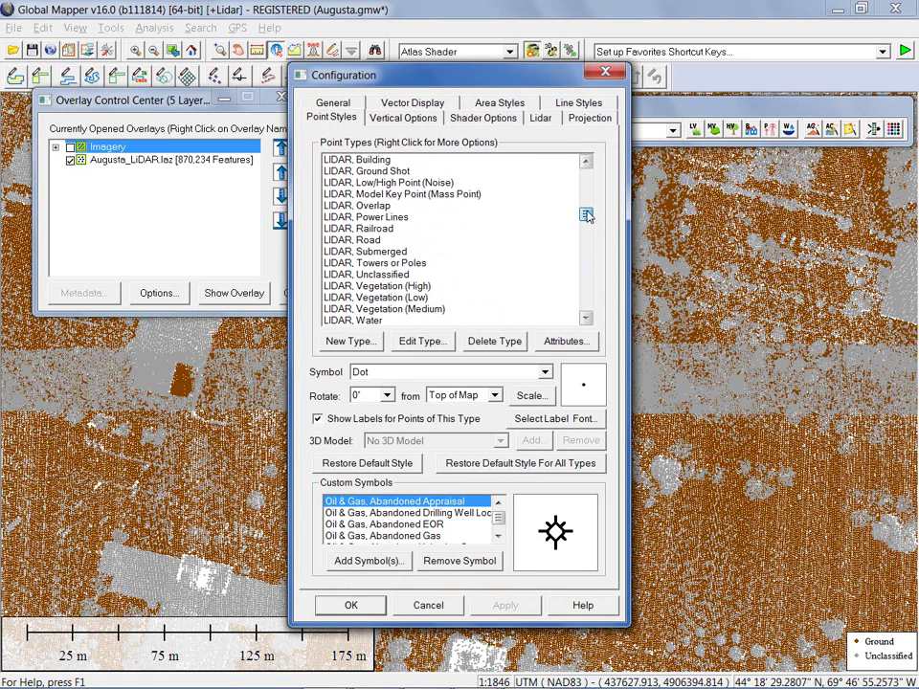
left_click(374, 173)
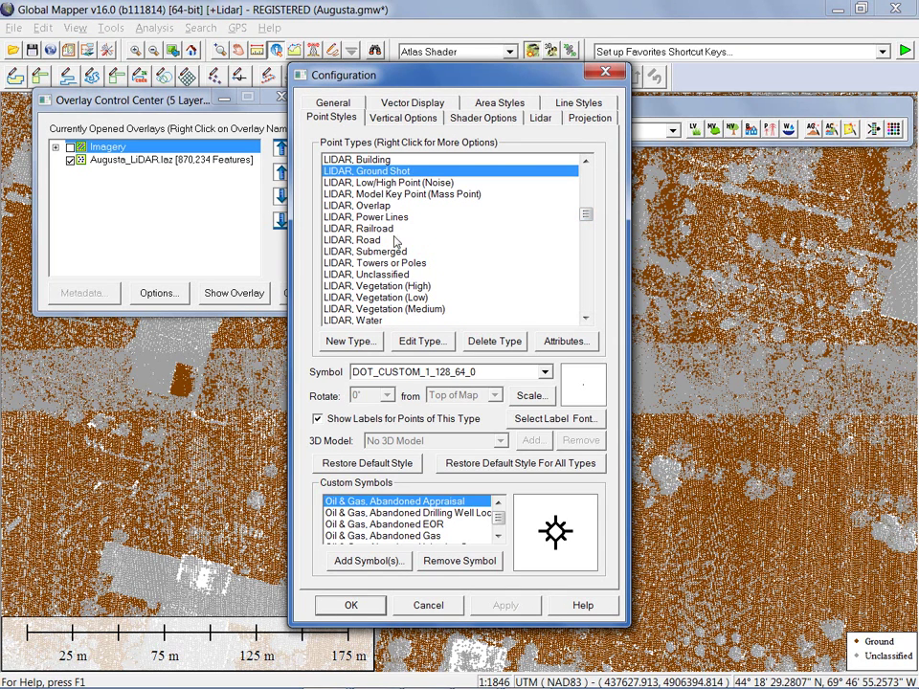
left_click(386, 264)
left_click(388, 275)
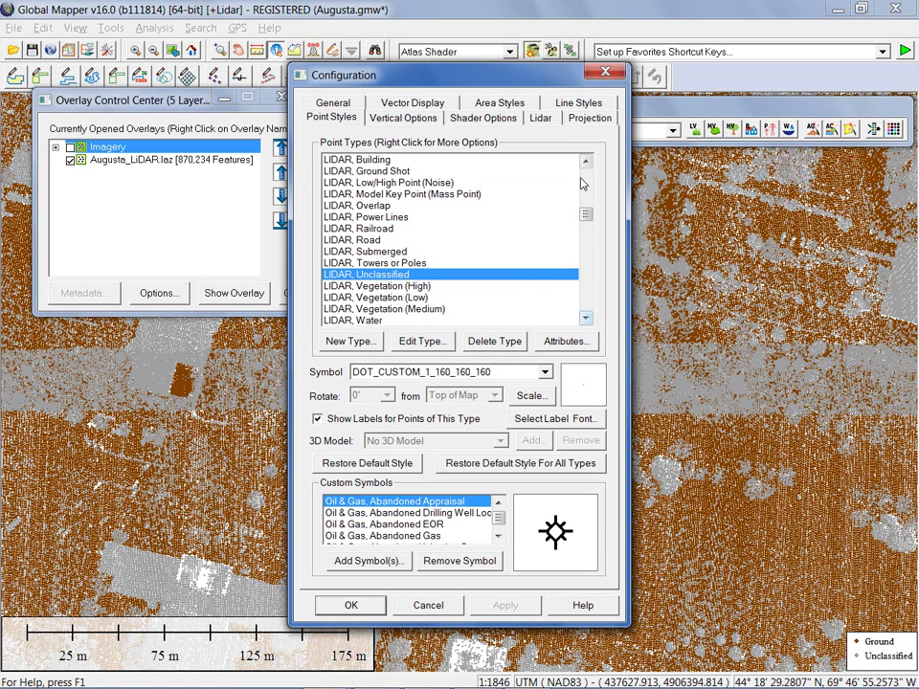
left_click(428, 606)
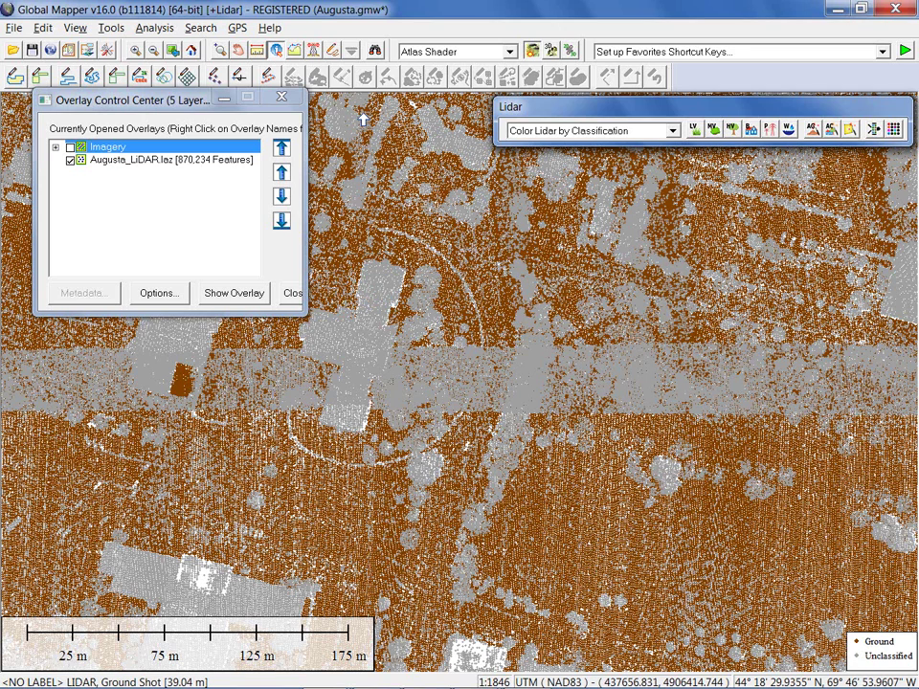
Set the lidar coloring back to RGB/Elev around the domed building.
left_click(598, 132)
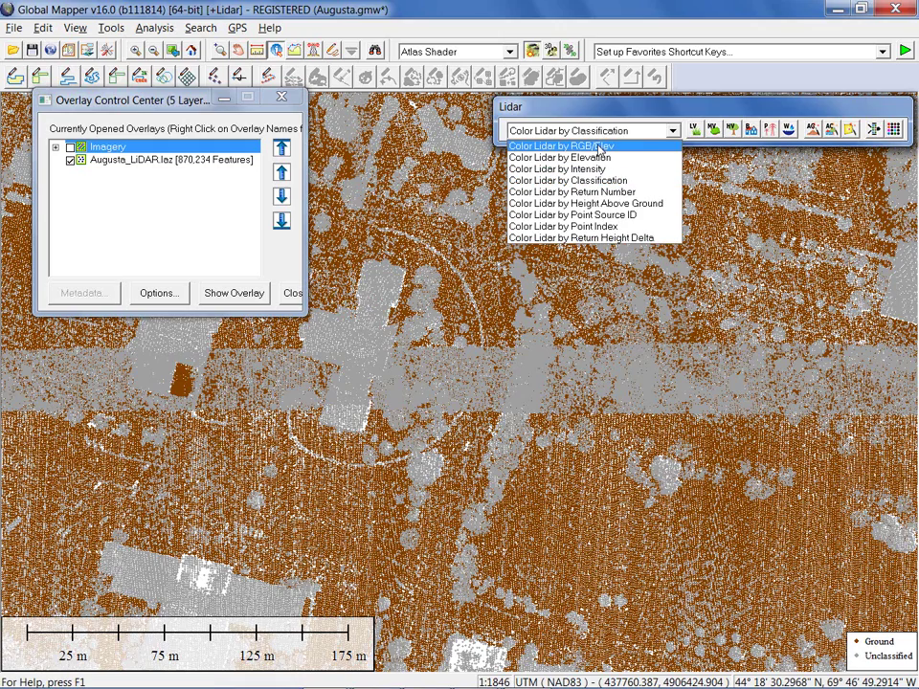
left_click(599, 149)
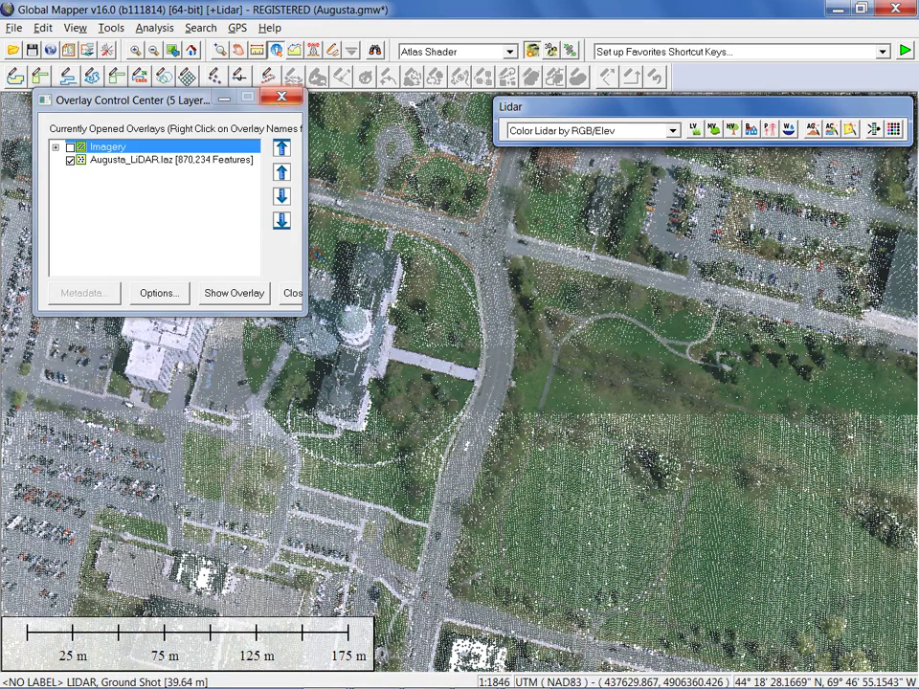
left_click_drag(422, 275, 541, 300)
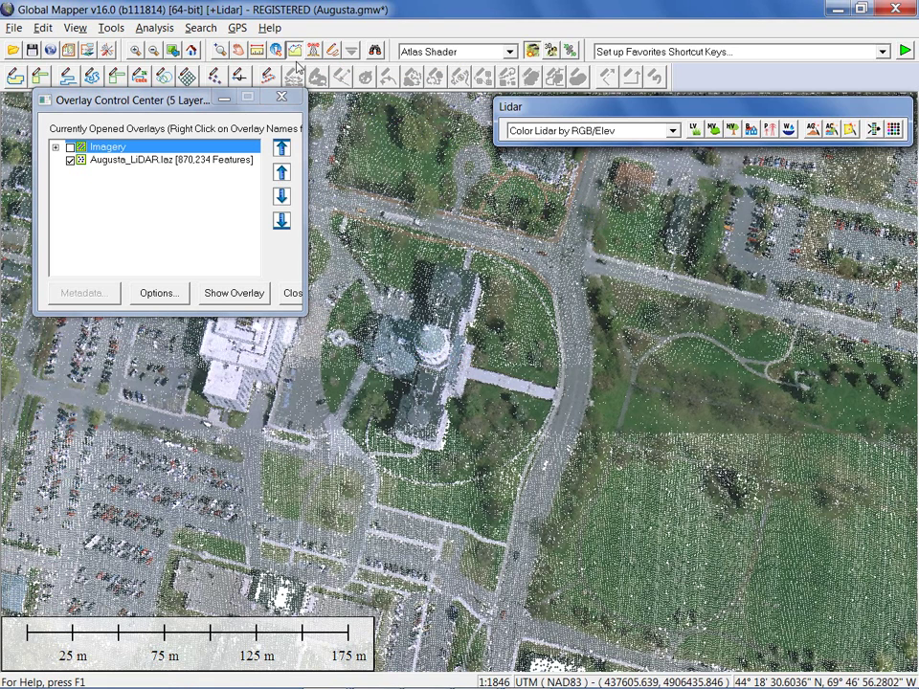
Start a path profile and set the corridor width for points near the path to 25 meters.
left_click(296, 53)
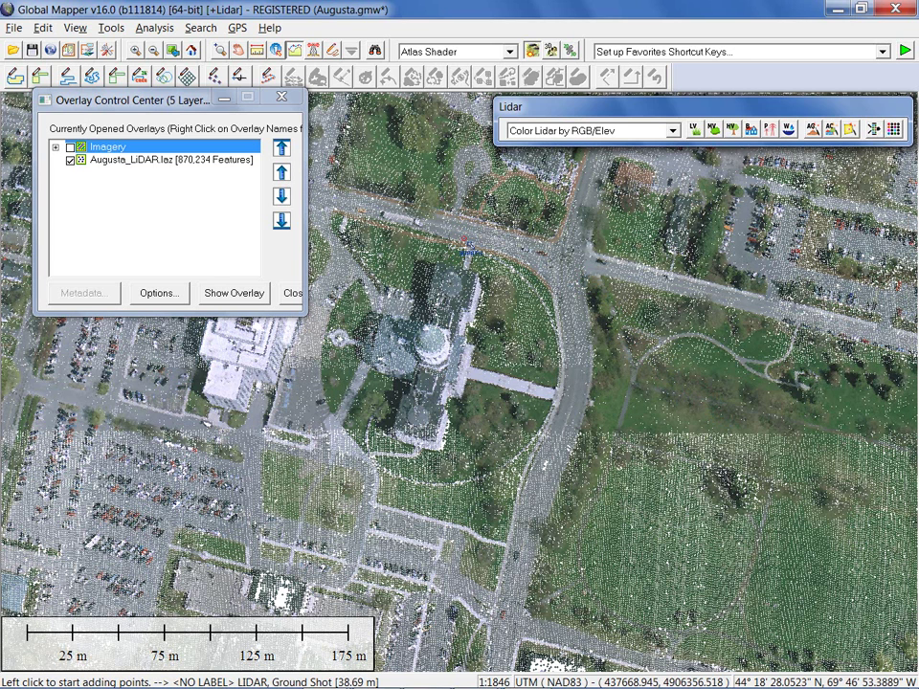
right_click(467, 247)
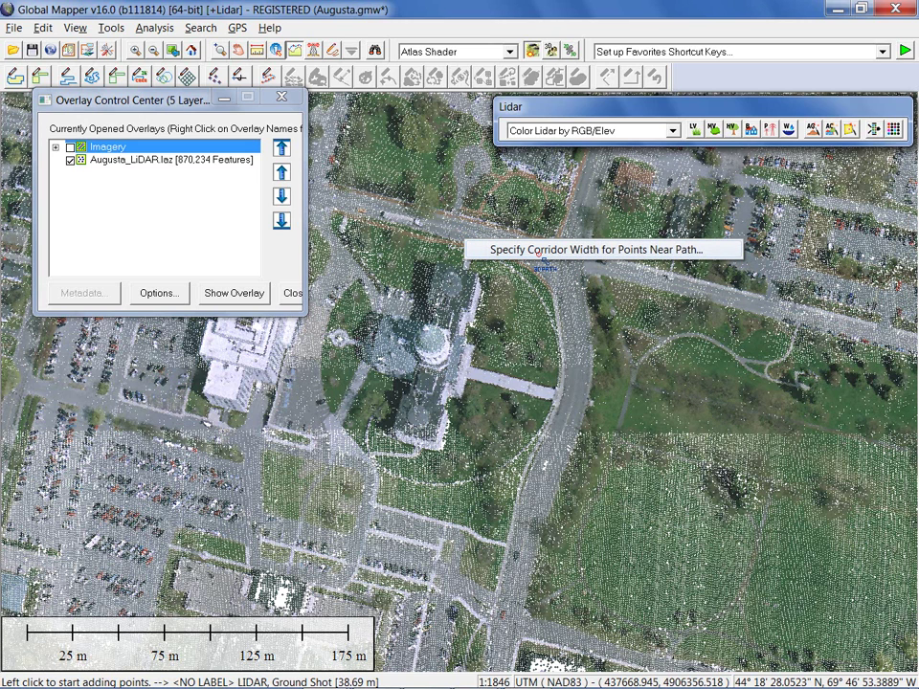
left_click(541, 250)
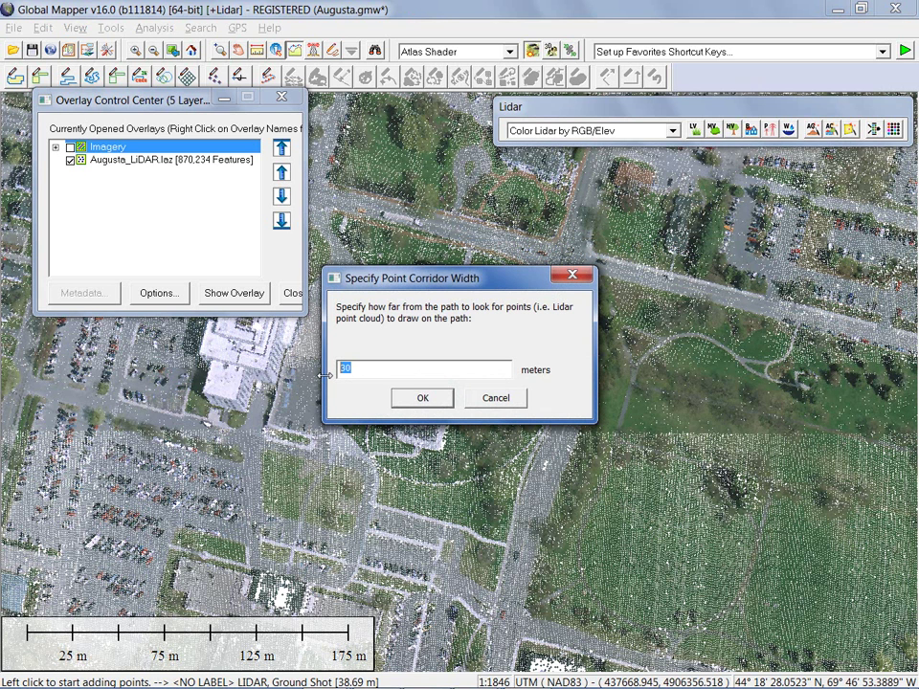
type("25")
left_click(426, 404)
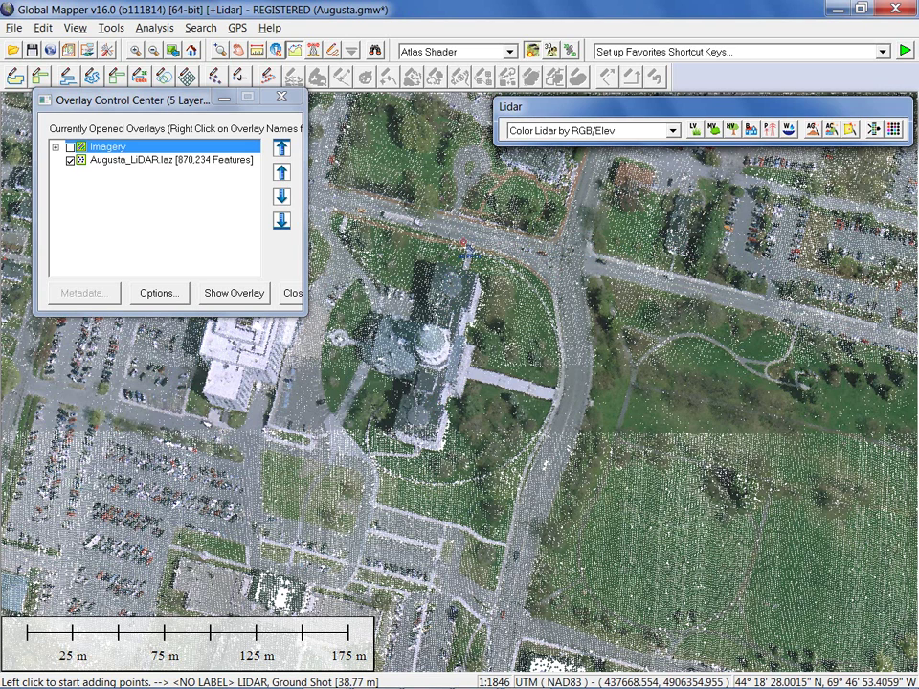
Draw a profile path about 125 m long lengthwise through the domed building, examine its point cross-section and close the profile.
left_click(464, 247)
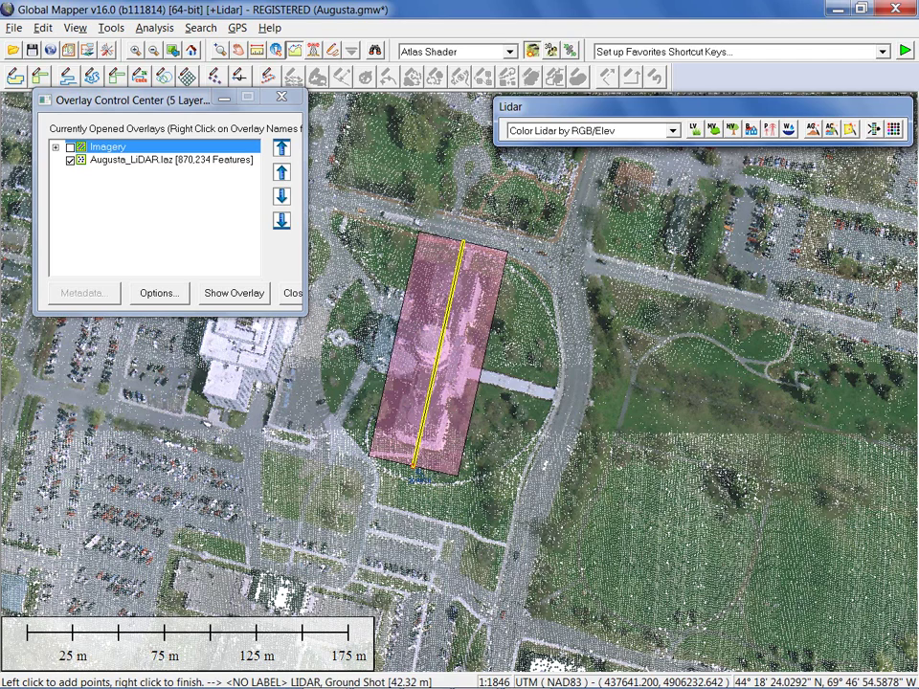
right_click(414, 467)
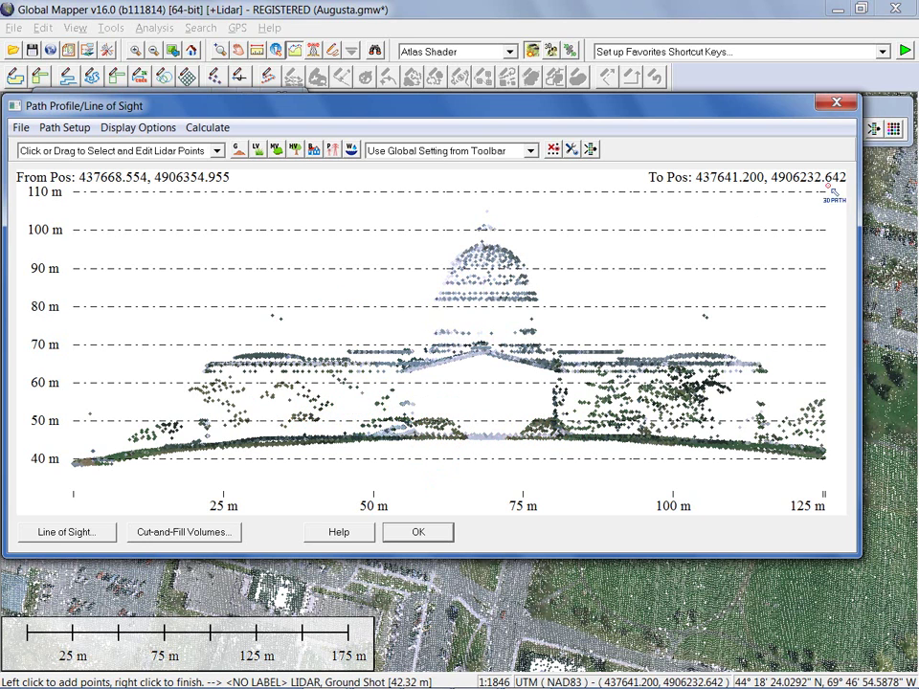
left_click(837, 104)
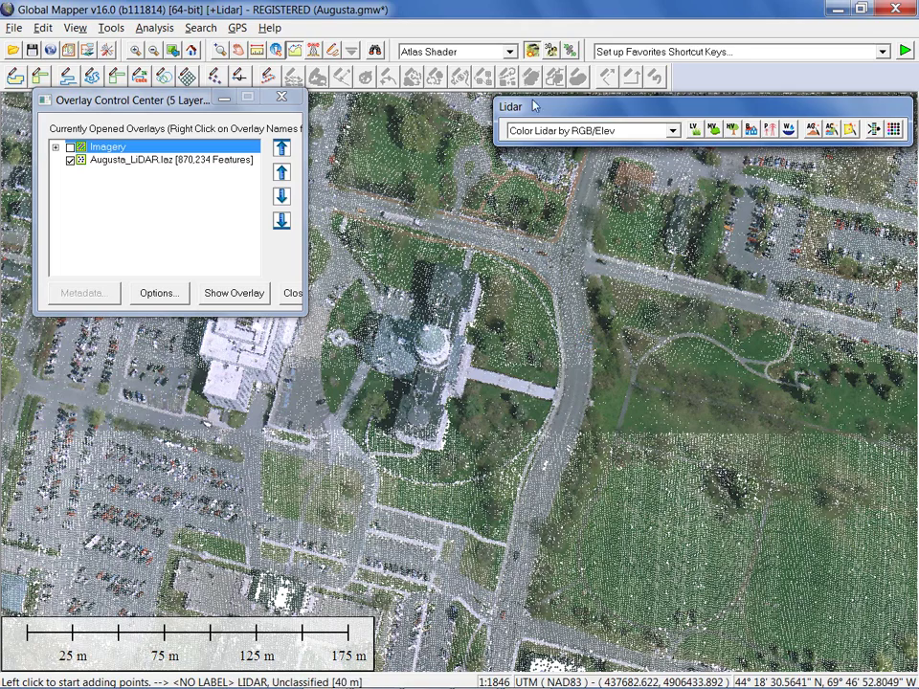
Color the lidar points by classification and open the metadata of the Augusta_LiDAR.laz layer.
left_click(575, 130)
left_click(571, 182)
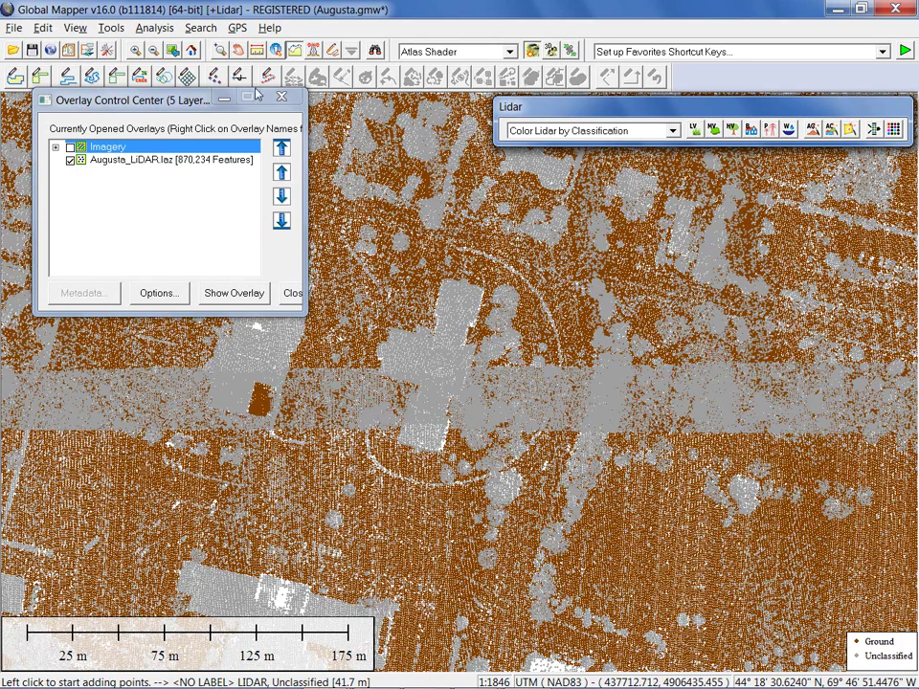
left_click(142, 162)
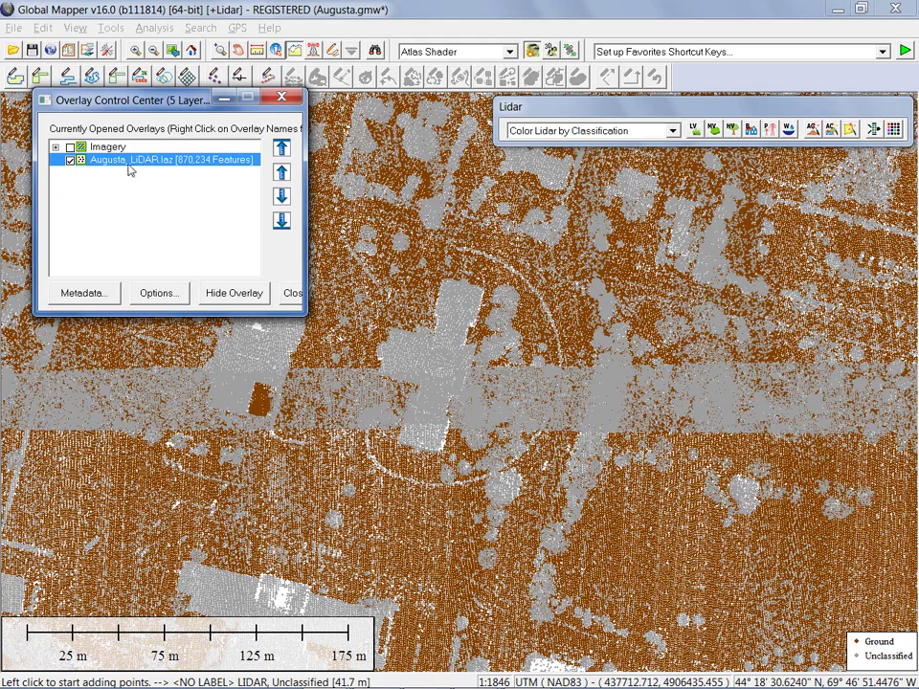
left_click(84, 293)
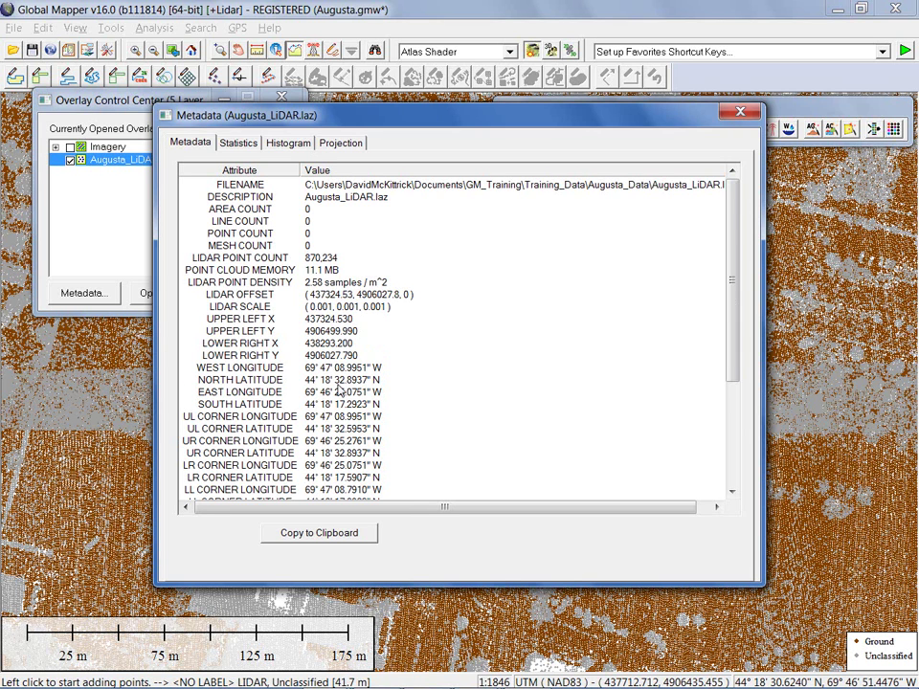
Examine the Augusta_LiDAR.laz metadata attributes and the return and classification statistics, and close the metadata.
scroll(340, 389, "down", 2)
scroll(339, 390, "down", 1)
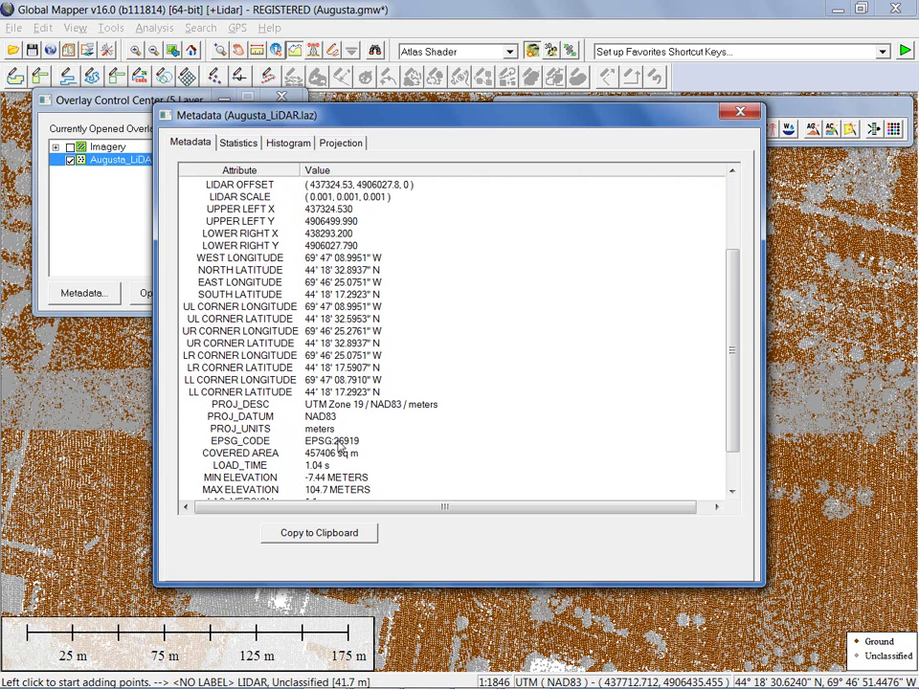
scroll(335, 426, "down", 1)
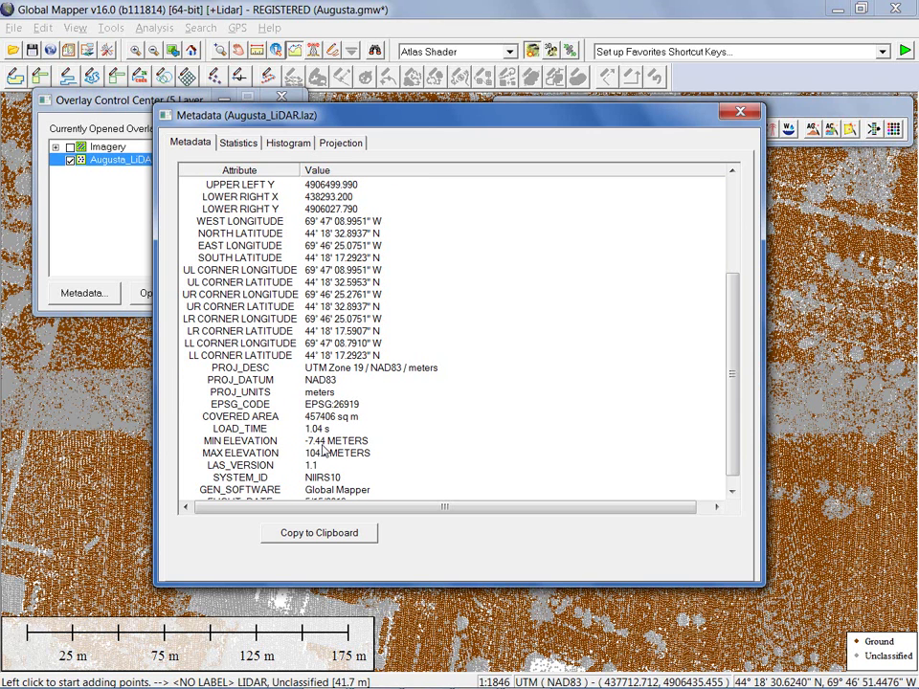
scroll(325, 383, "up", 4)
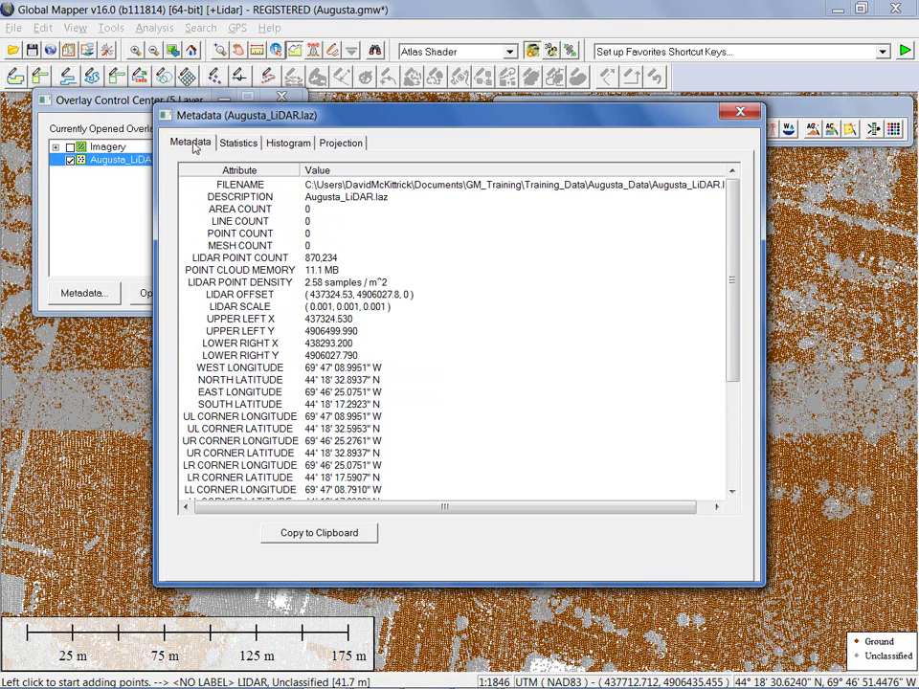
left_click(251, 145)
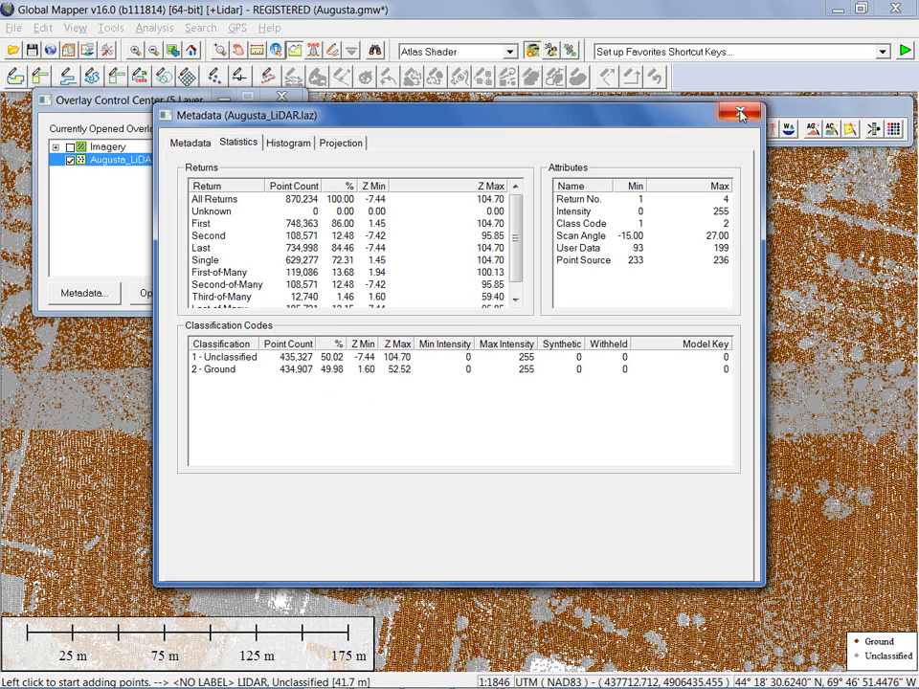
left_click(739, 115)
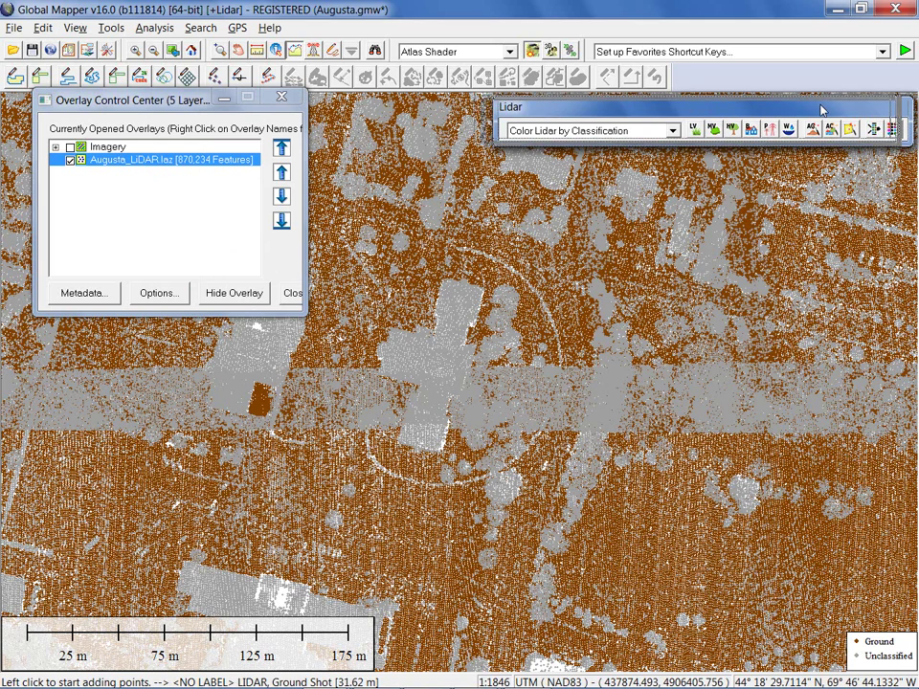
In the lidar filter settings, restrict the displayed classifications to Ground only, re-enable all classifications and accept.
left_click_drag(844, 114, 822, 107)
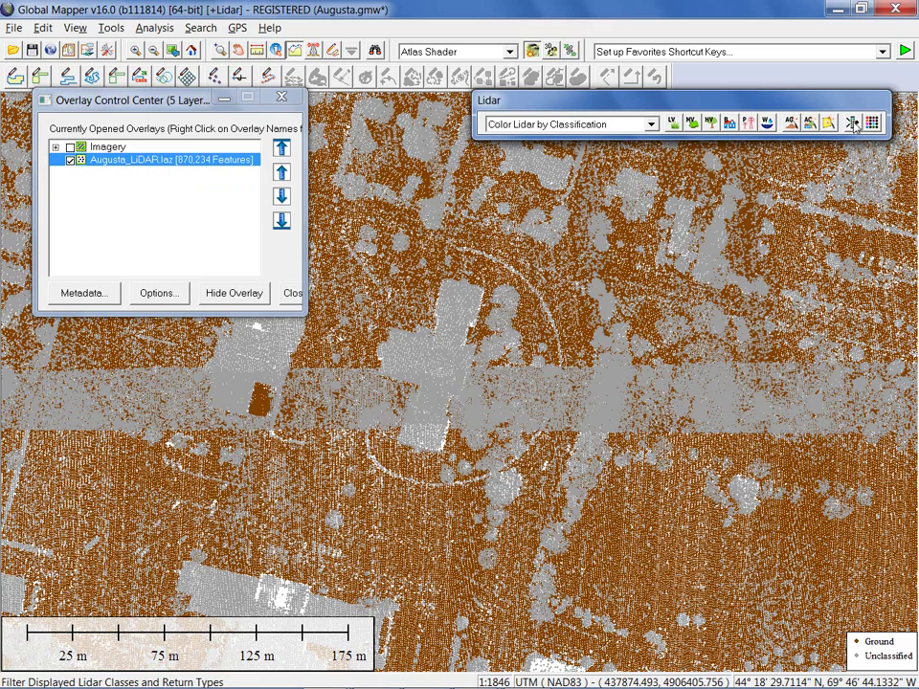
left_click(850, 123)
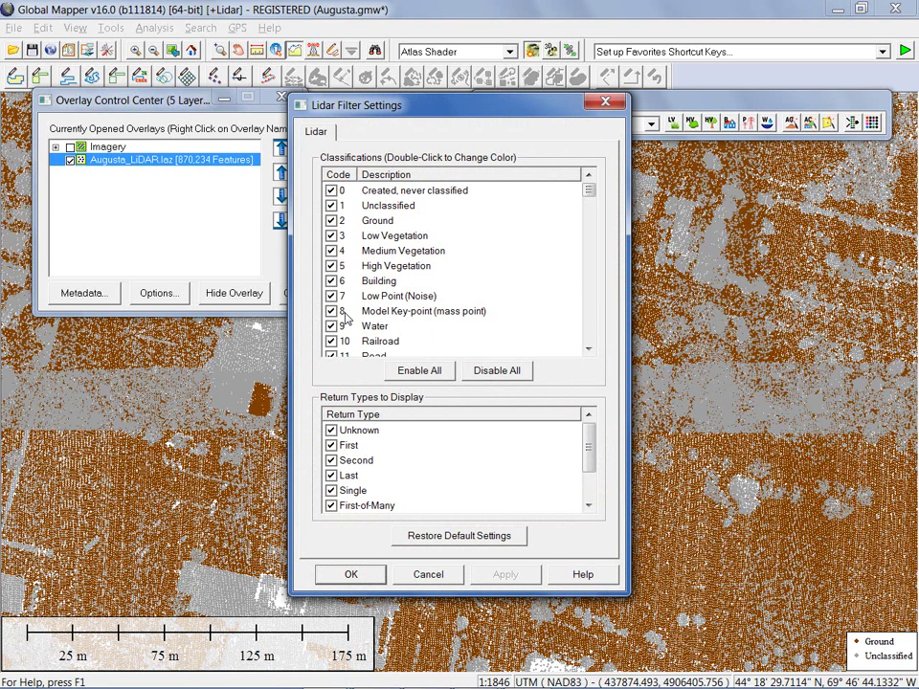
left_click(492, 375)
left_click(331, 220)
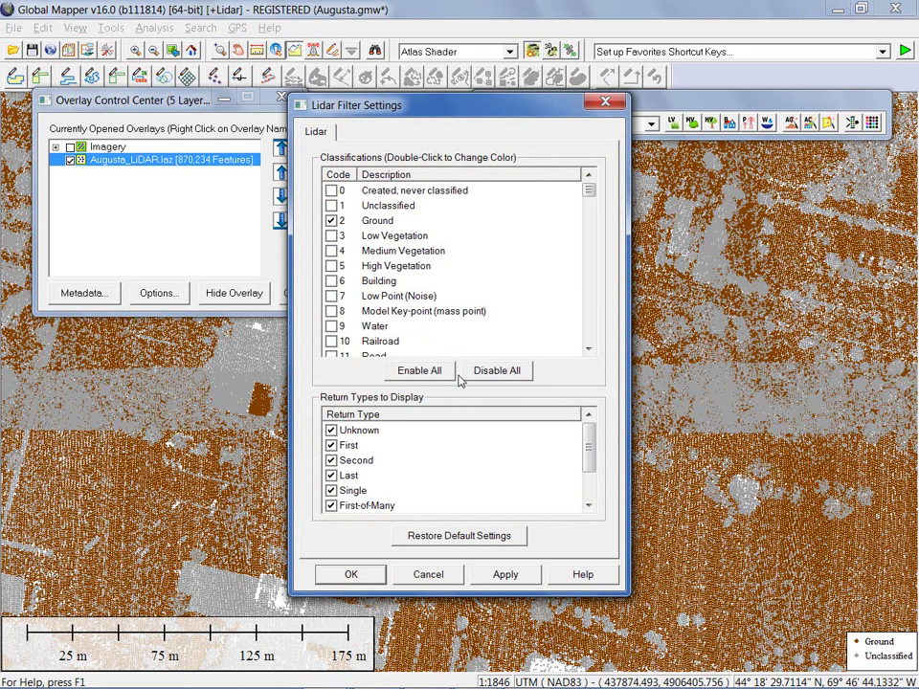
left_click(428, 371)
left_click(354, 572)
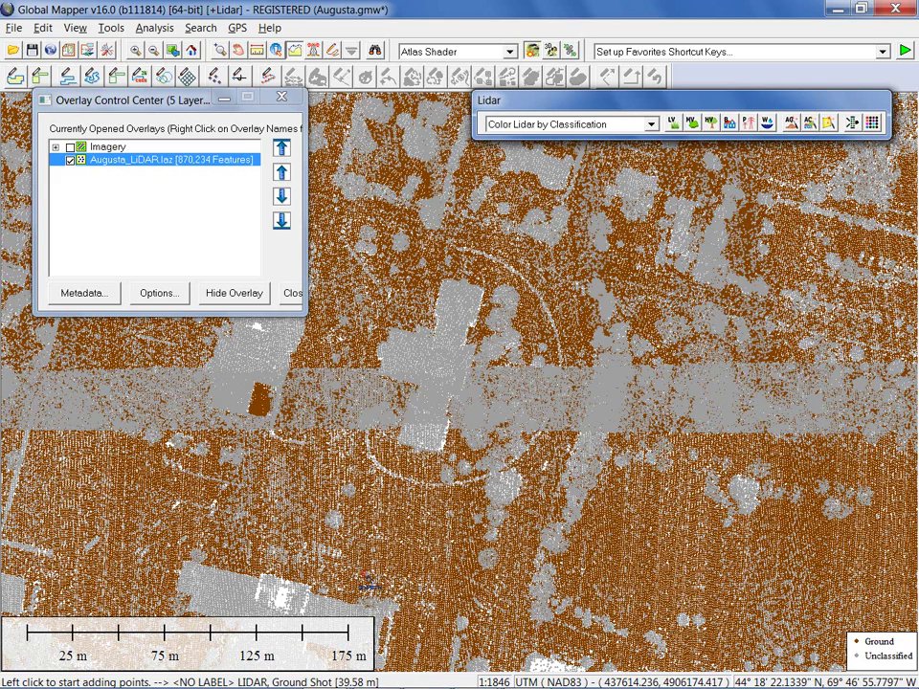
Examine the Augusta_LiDAR.laz layer's lidar draw modes and elevation alteration options, and leave without changes.
left_click(166, 294)
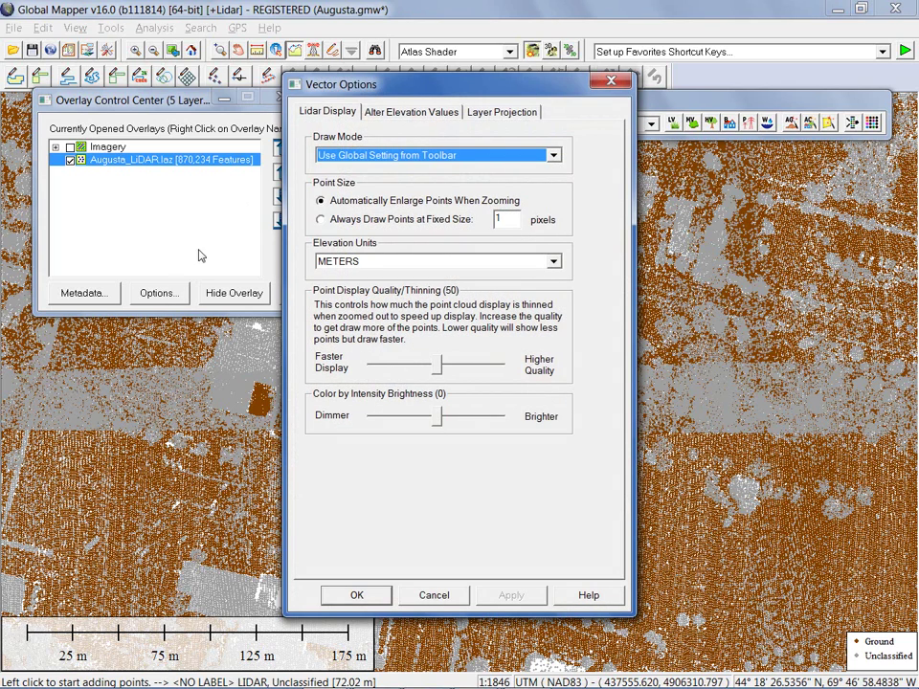
left_click(402, 159)
left_click(402, 160)
left_click(415, 113)
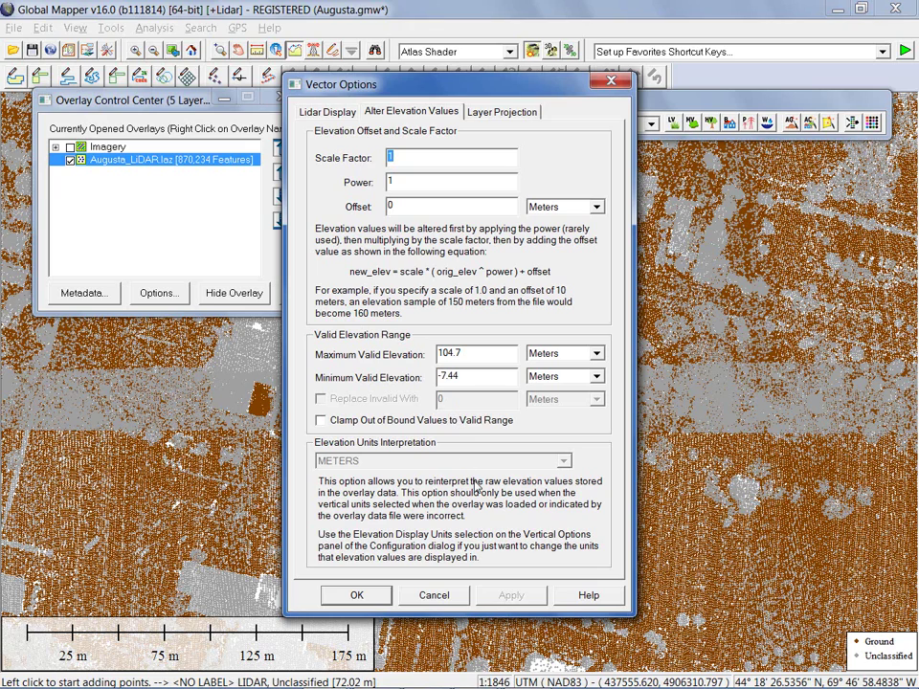
left_click(455, 598)
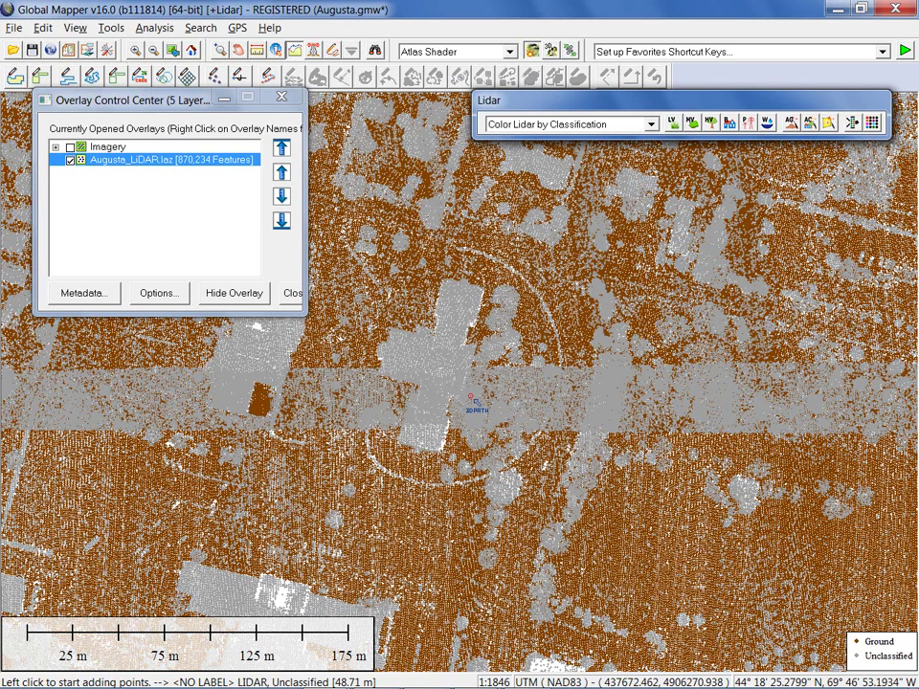
Open the vector data search listing the lidar points and fit its window within the screen.
left_click(375, 50)
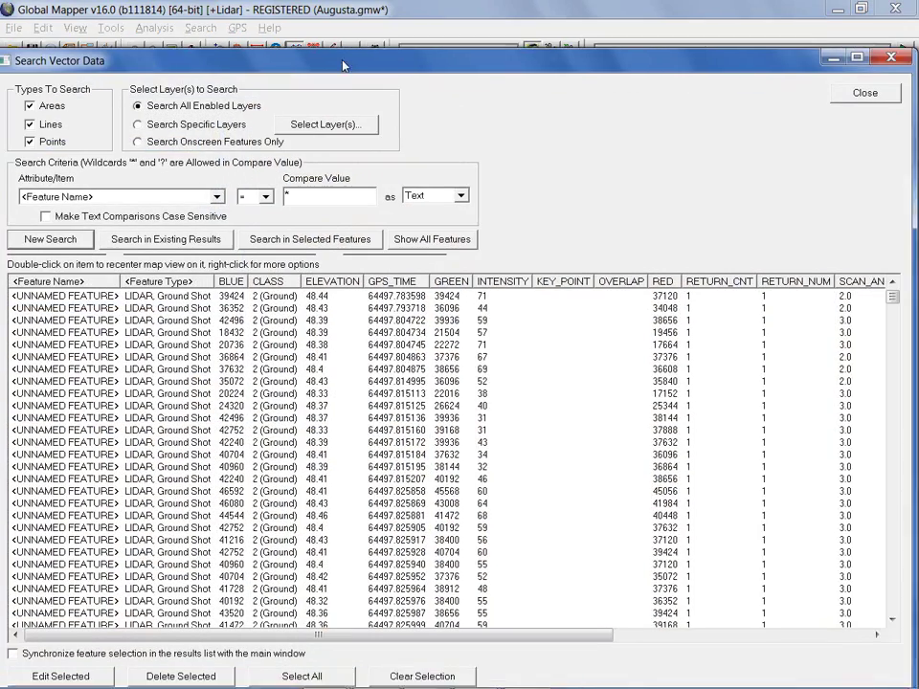
left_click_drag(343, 65, 330, 54)
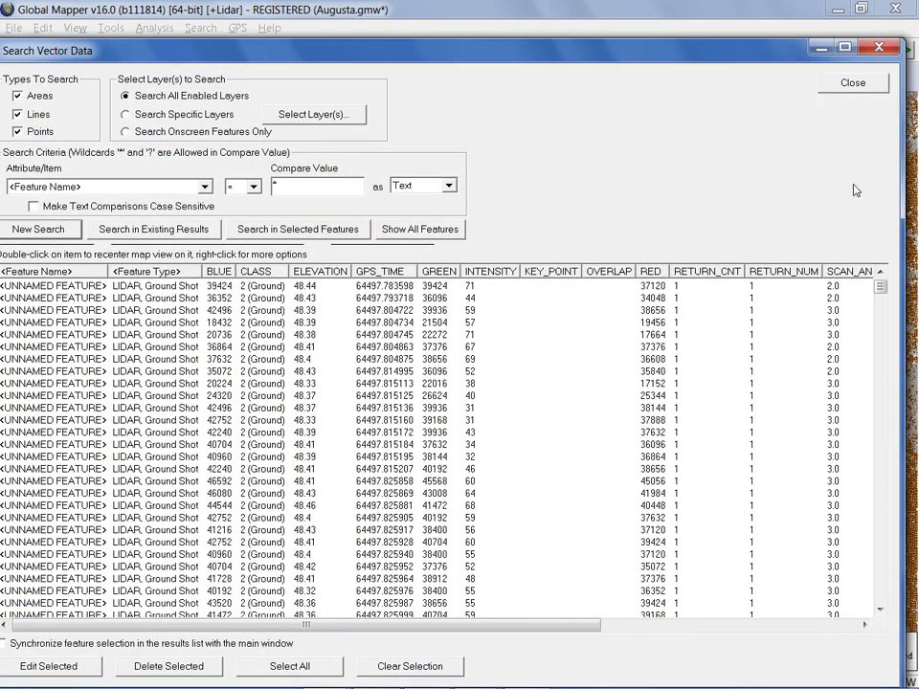
left_click_drag(899, 180, 826, 182)
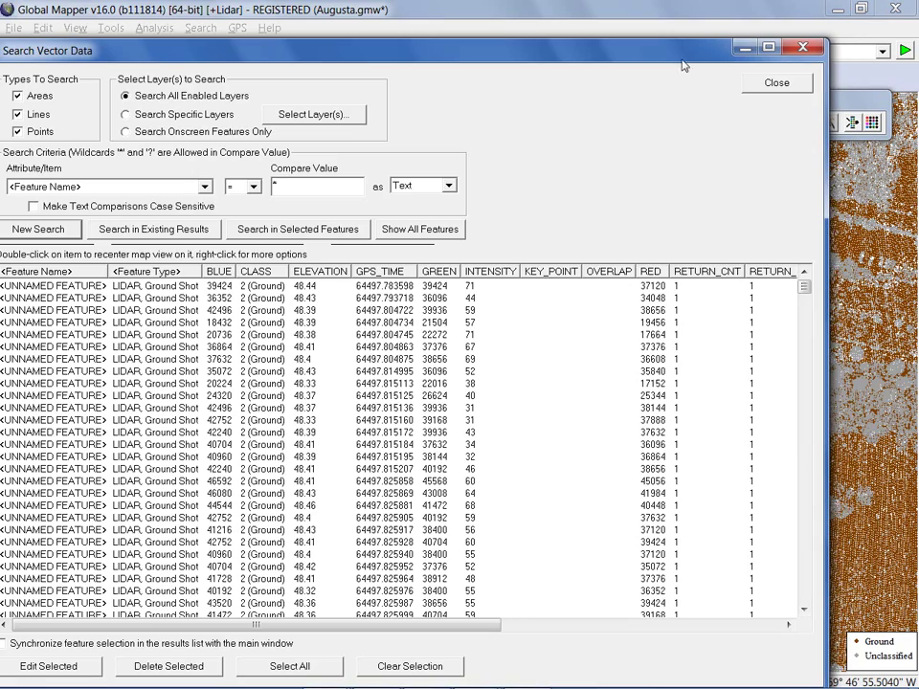
left_click_drag(668, 41, 674, 89)
left_click_drag(624, 105, 655, 67)
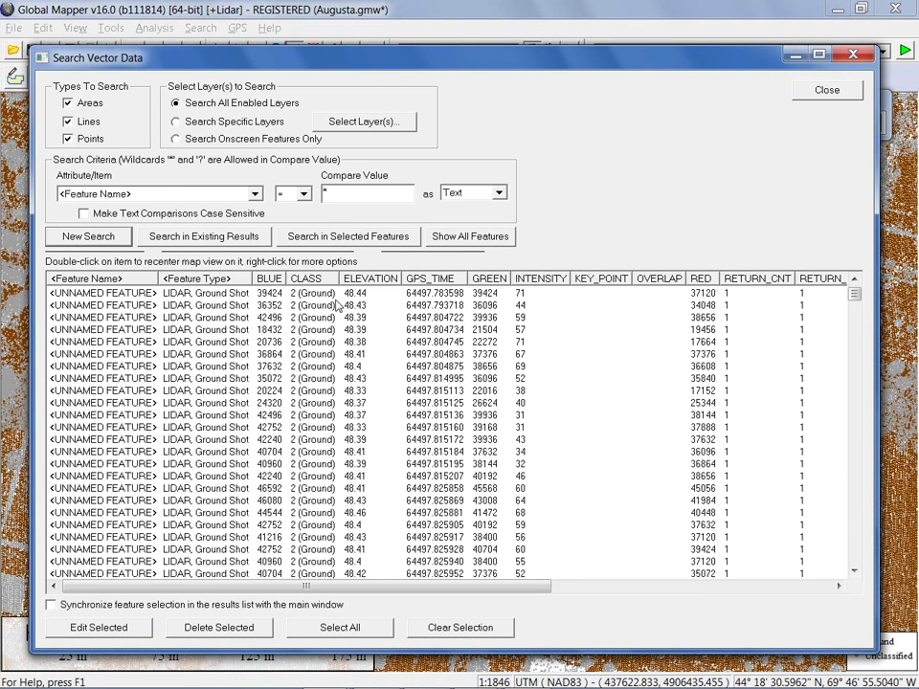
mouse_move(854, 294)
left_mouse_down()
mouse_move(853, 315)
mouse_move(854, 293)
left_mouse_up()
Set the search criteria to the ELEVATION attribute compared as Number, checking the available comparison operators.
left_click(165, 194)
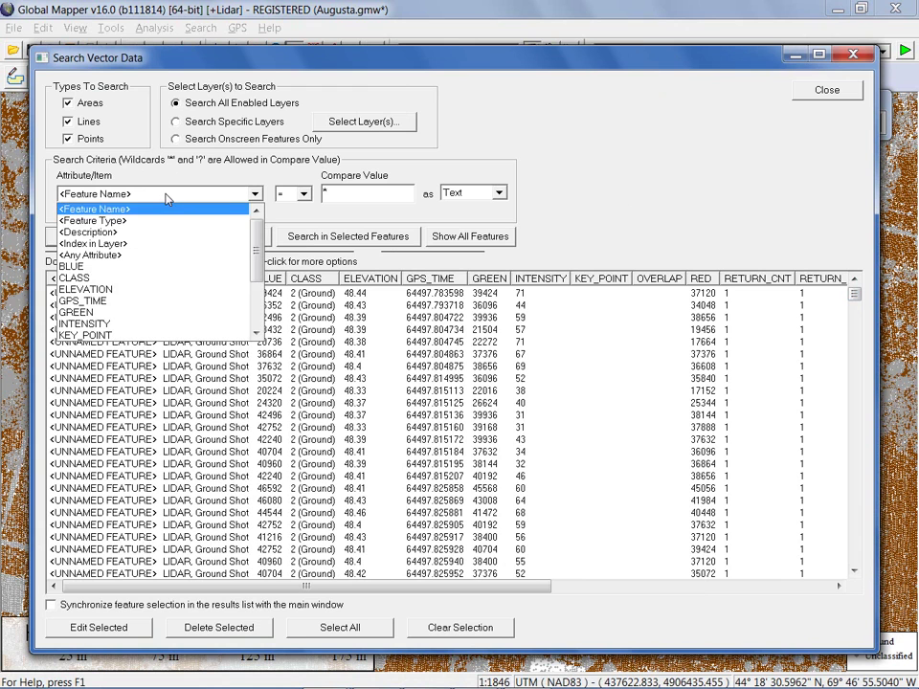
left_click(150, 290)
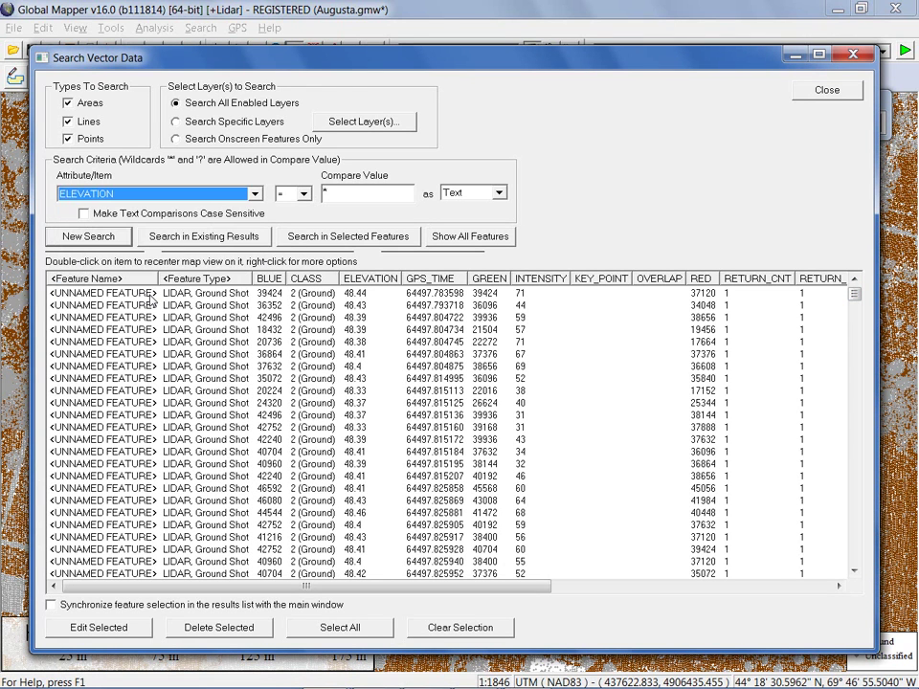
left_click(304, 194)
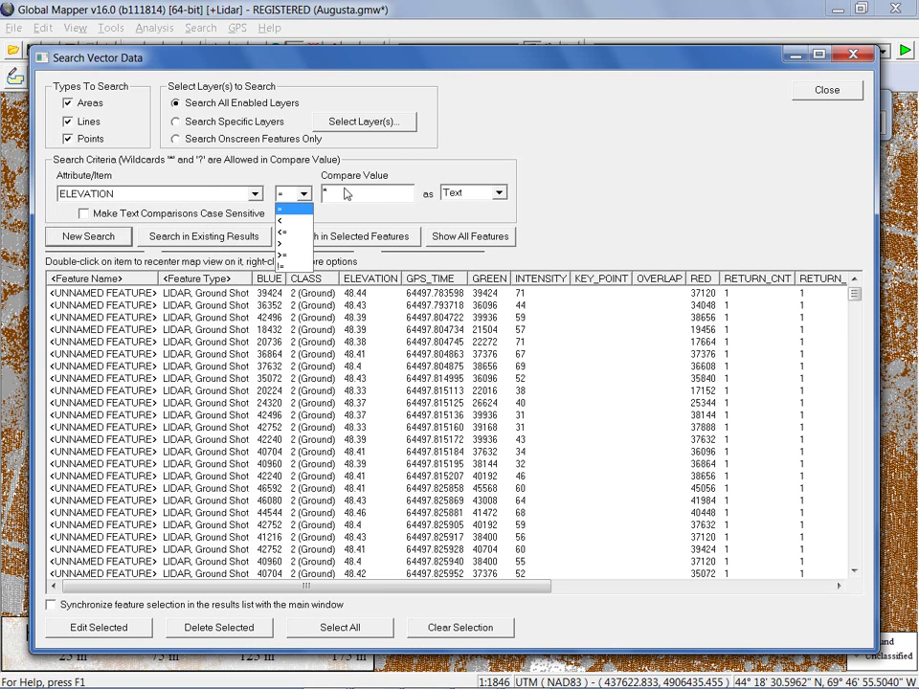
left_click(497, 193)
left_click(497, 194)
left_click(490, 219)
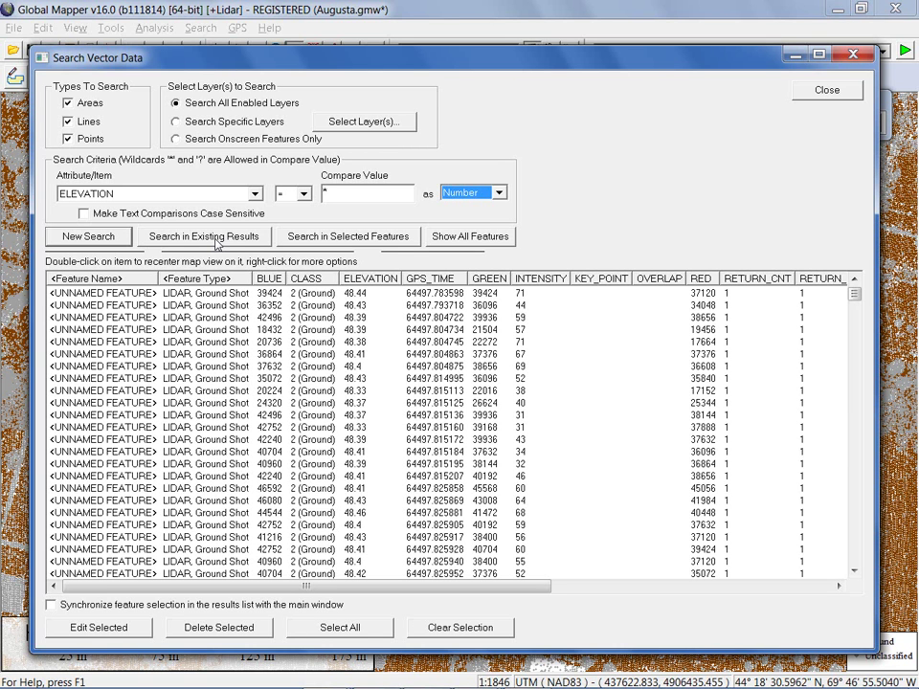
Sort the point list by elevation, select the points with negative elevations, examine the highest points and close the search.
left_click(368, 280)
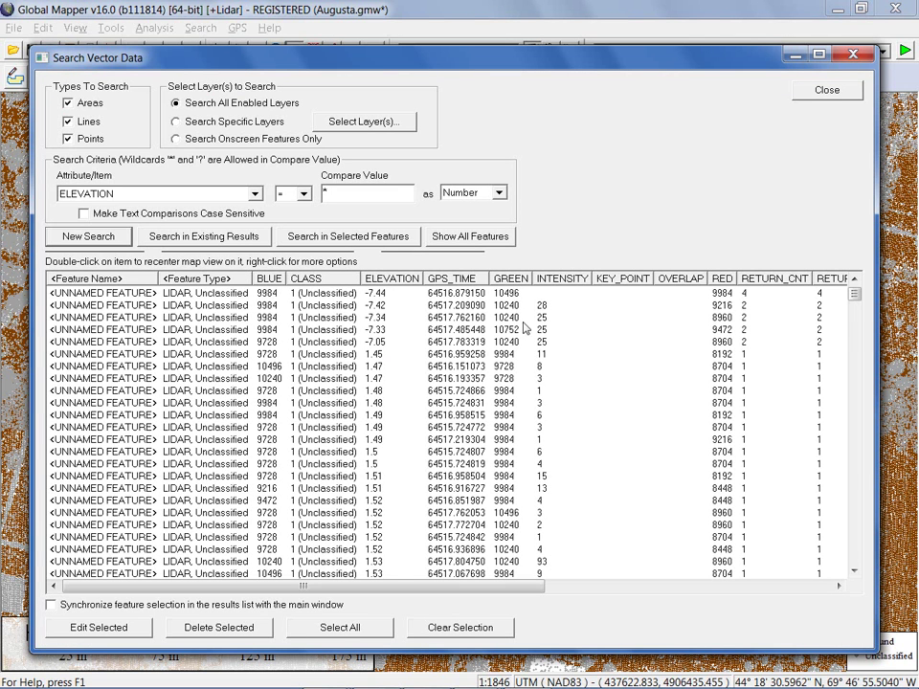
left_click(384, 292)
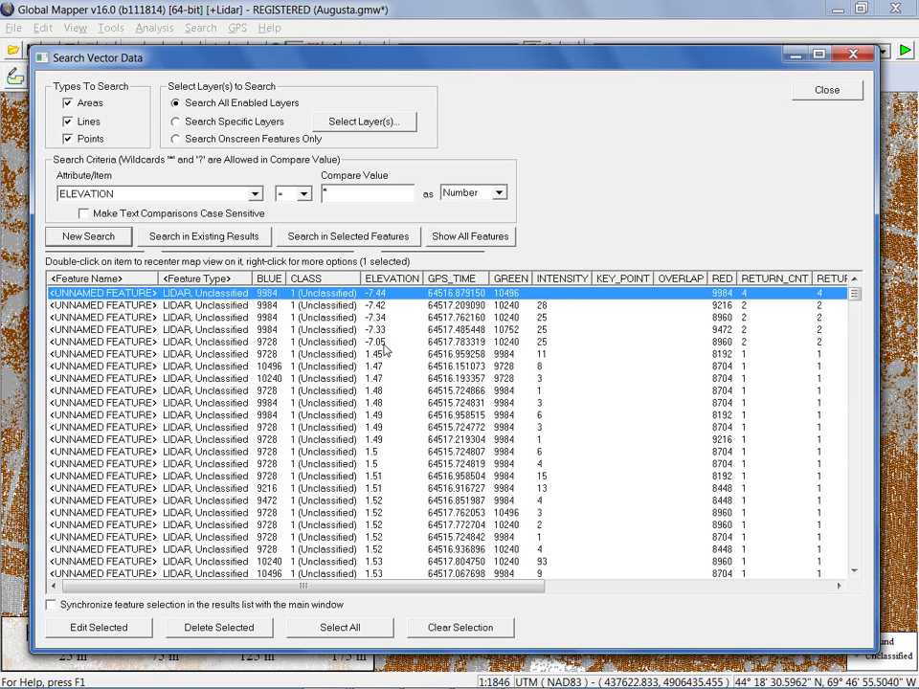
left_click(384, 344, "shift")
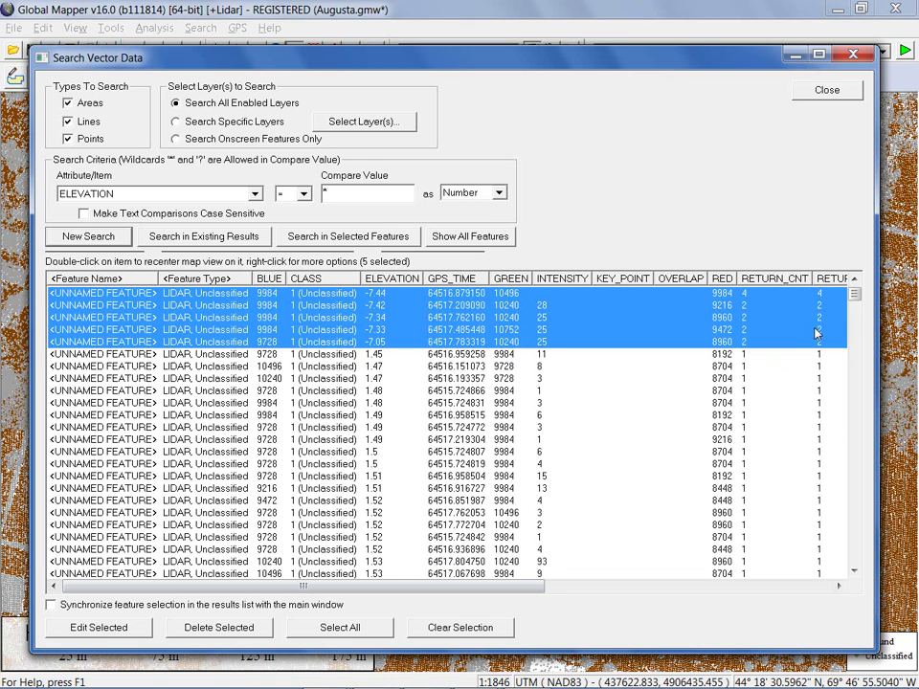
left_click_drag(854, 300, 851, 572)
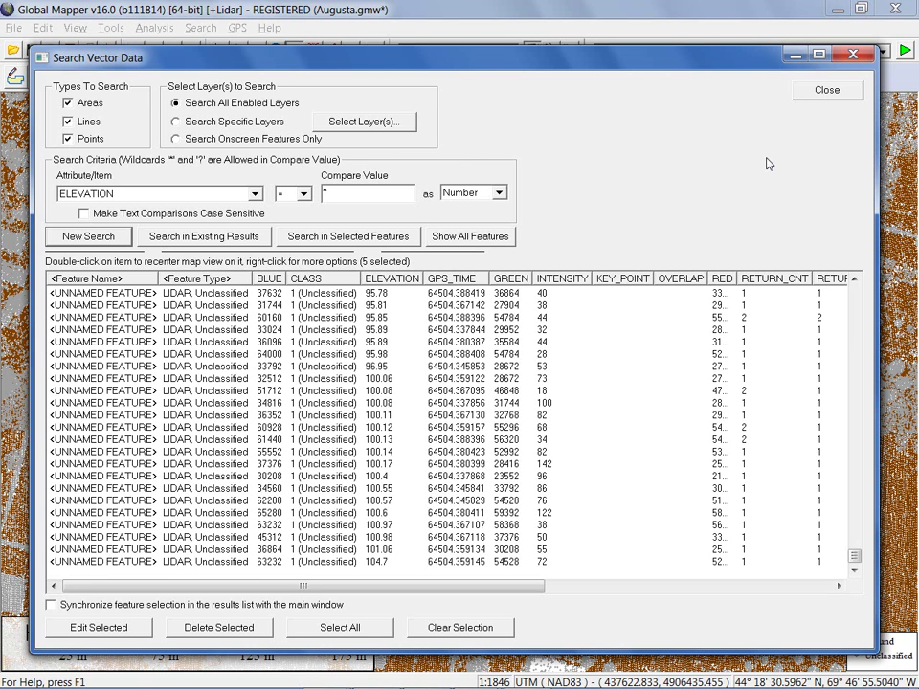
left_click(815, 92)
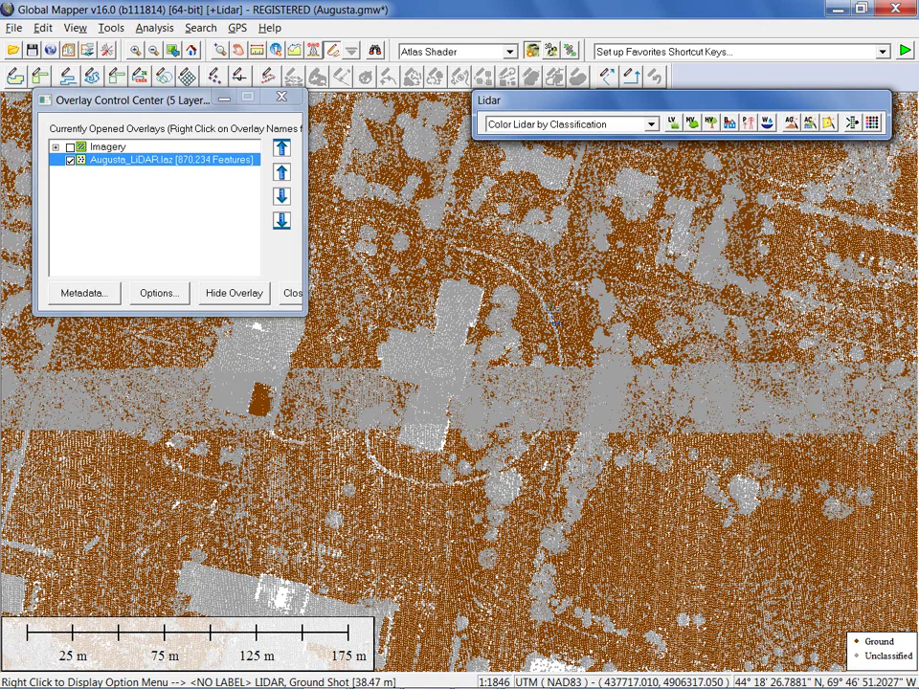
Select a small square of lidar points over the curved path beside the domed building and unselect those below 39 meters.
left_click_drag(542, 300, 576, 333)
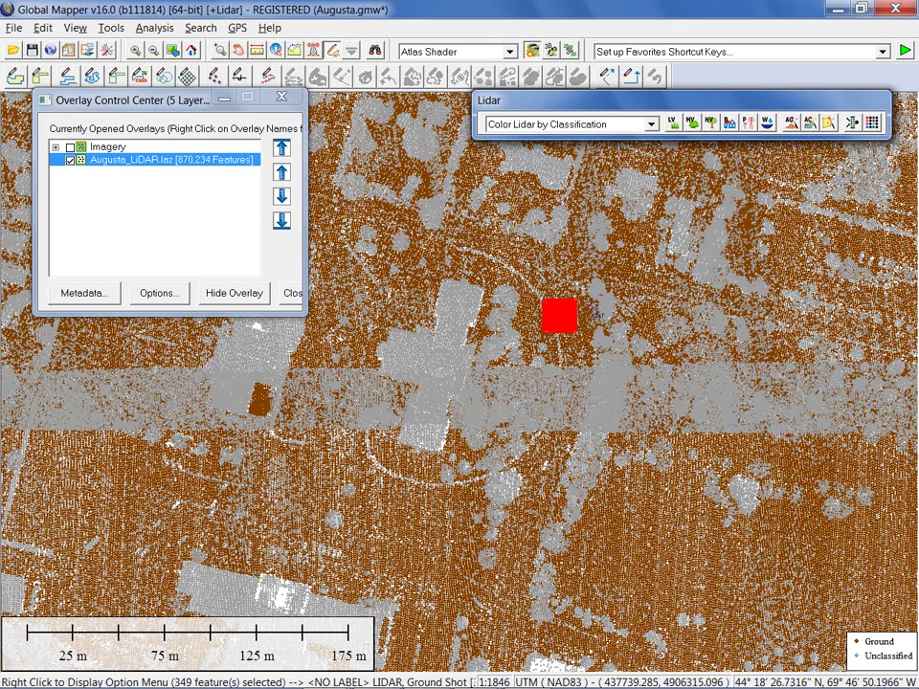
right_click(615, 258)
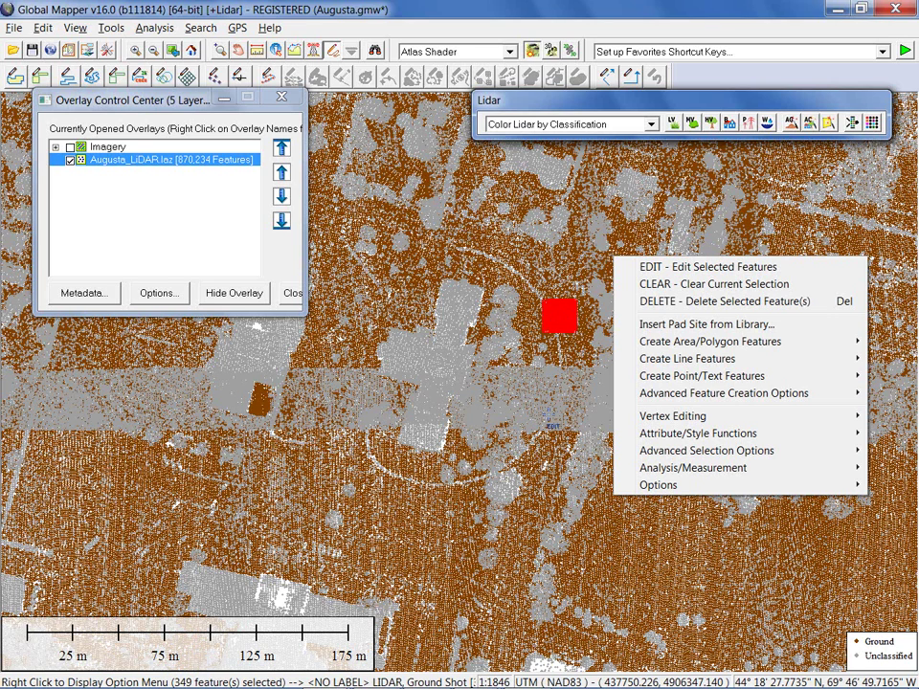
mouse_move(685, 457)
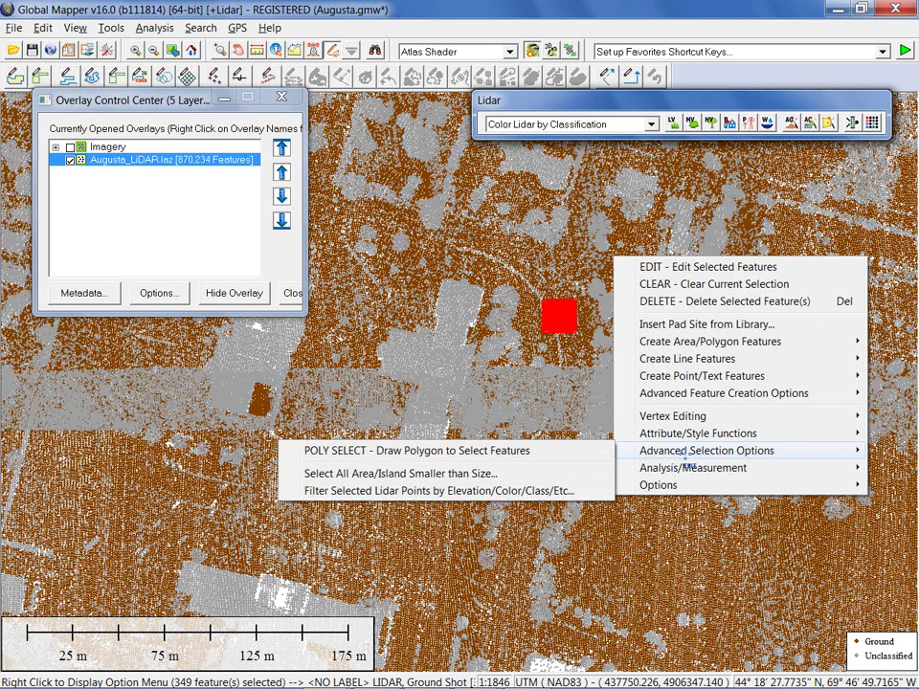
left_click(435, 490)
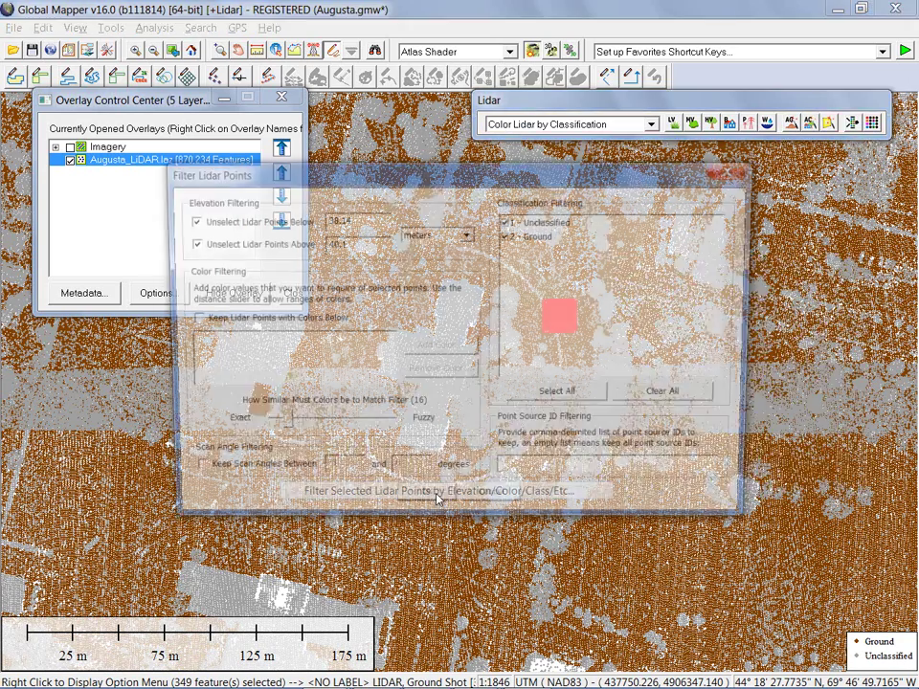
left_click_drag(364, 182, 422, 219)
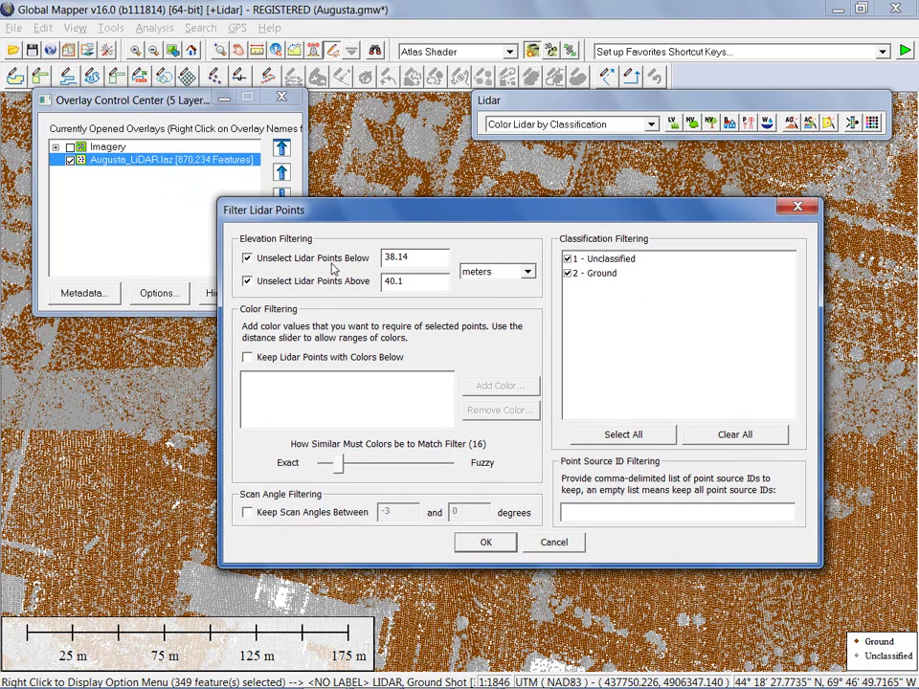
left_click(411, 284)
left_click_drag(426, 213, 407, 225)
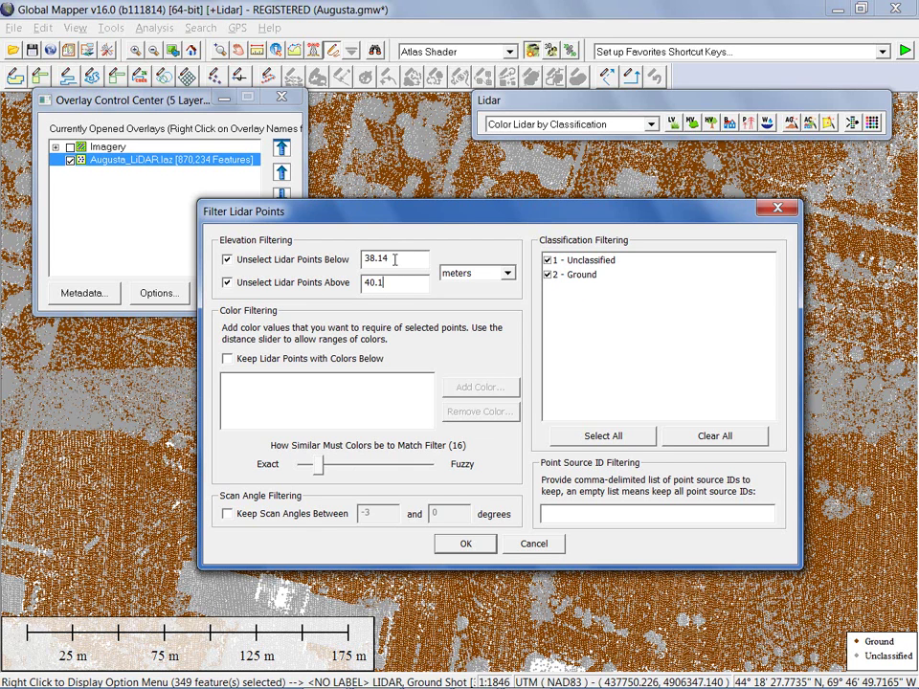
left_click_drag(388, 260, 363, 260)
type("39")
left_click(464, 541)
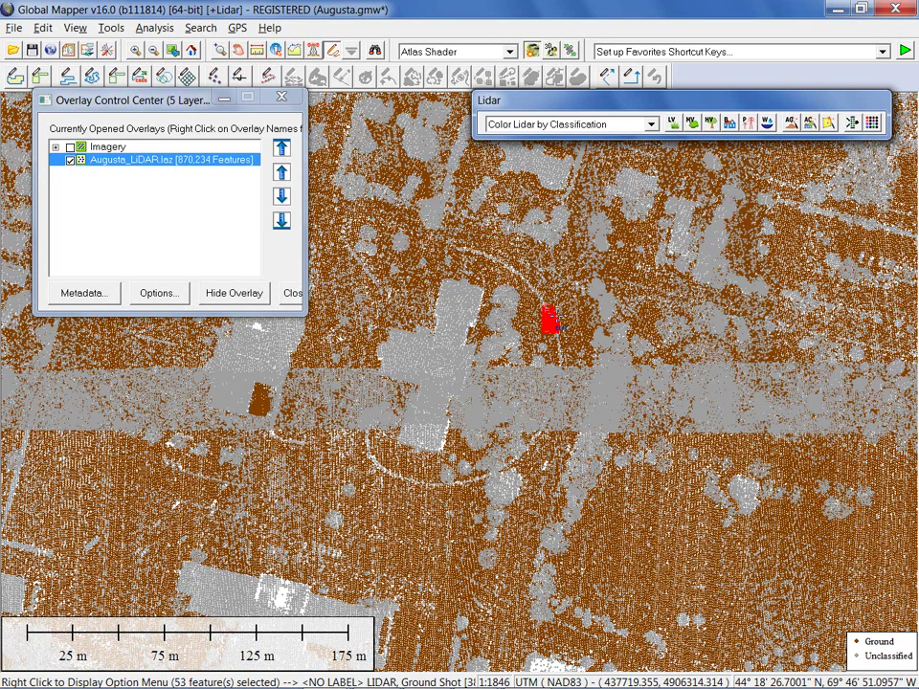
Open the selected lidar points for editing, examine their classification, elevation, intensity and flag options, and cancel.
right_click(591, 293)
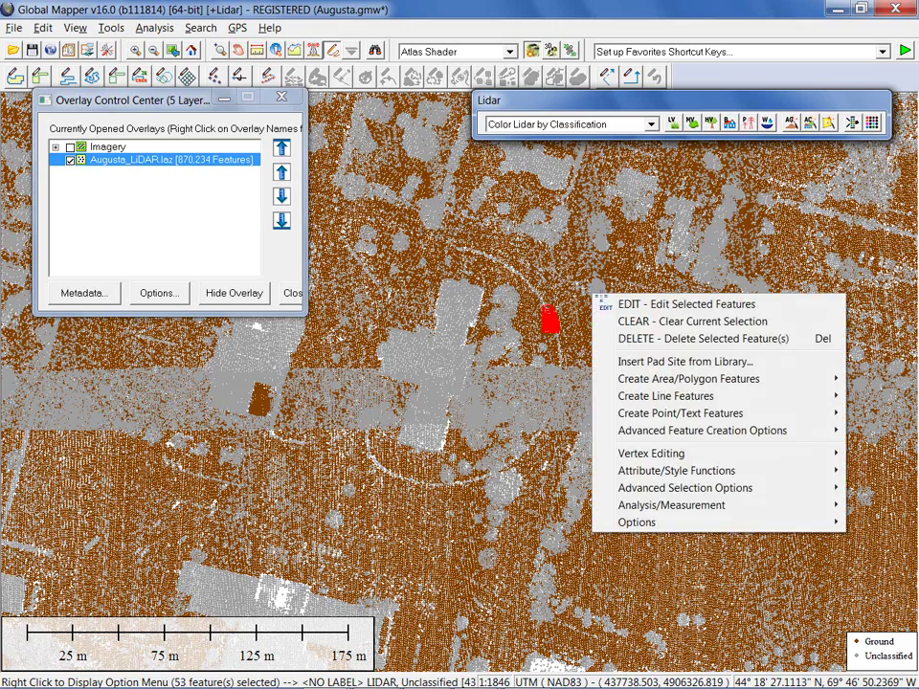
left_click(619, 303)
left_click_drag(485, 259, 284, 267)
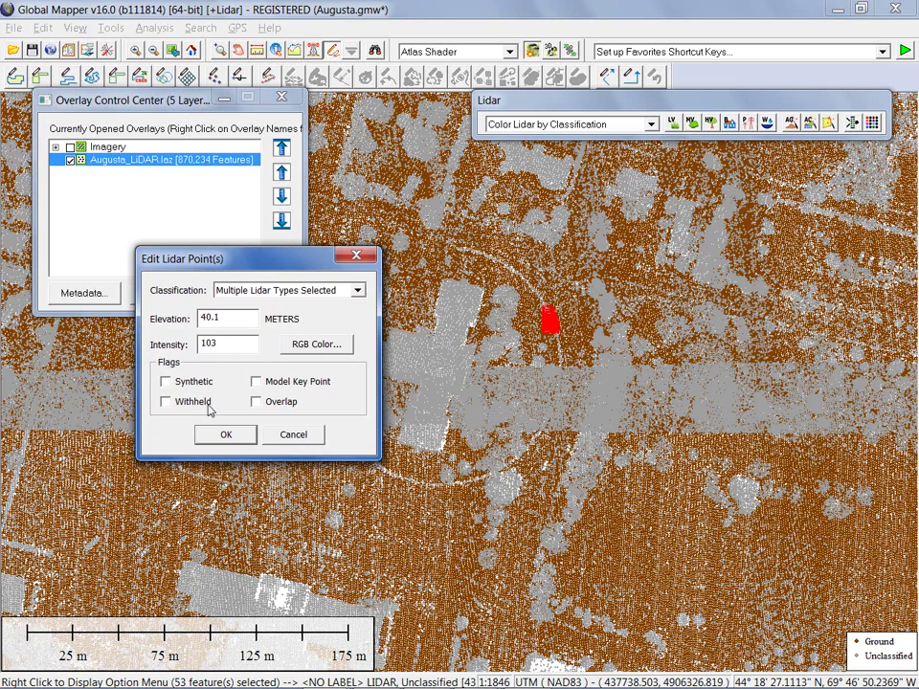
left_click(291, 436)
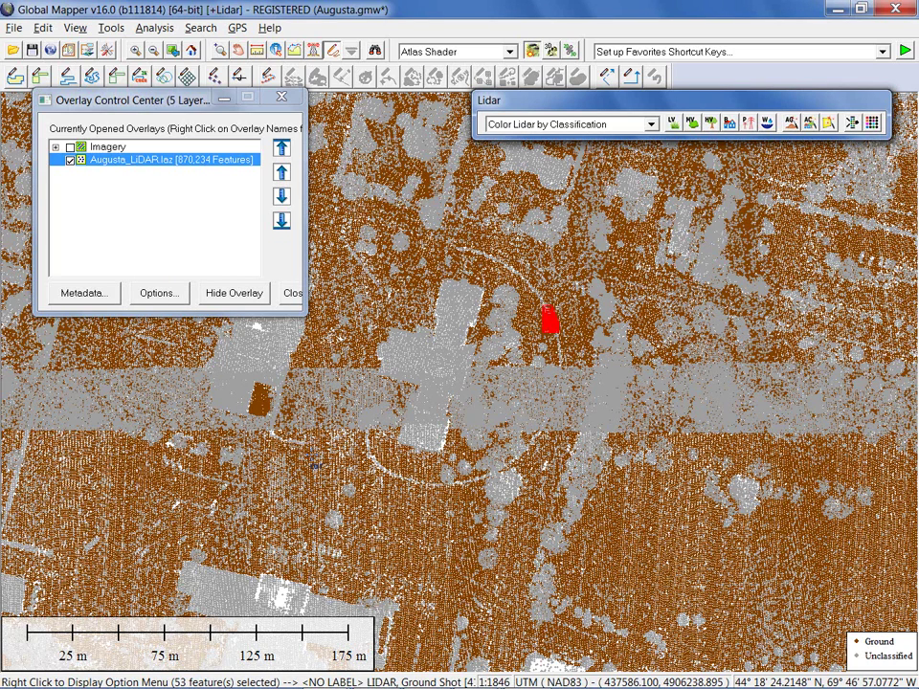
Check the target layer choice for pasting the copied lidar points, cancel it, and clear the point selection.
key("ctrl+v")
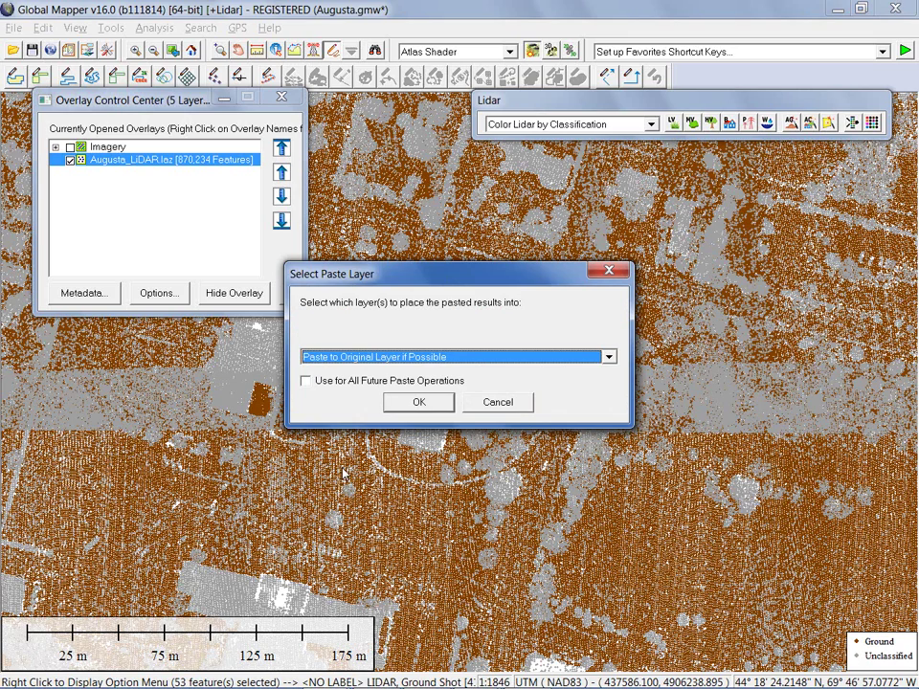
left_click(511, 401)
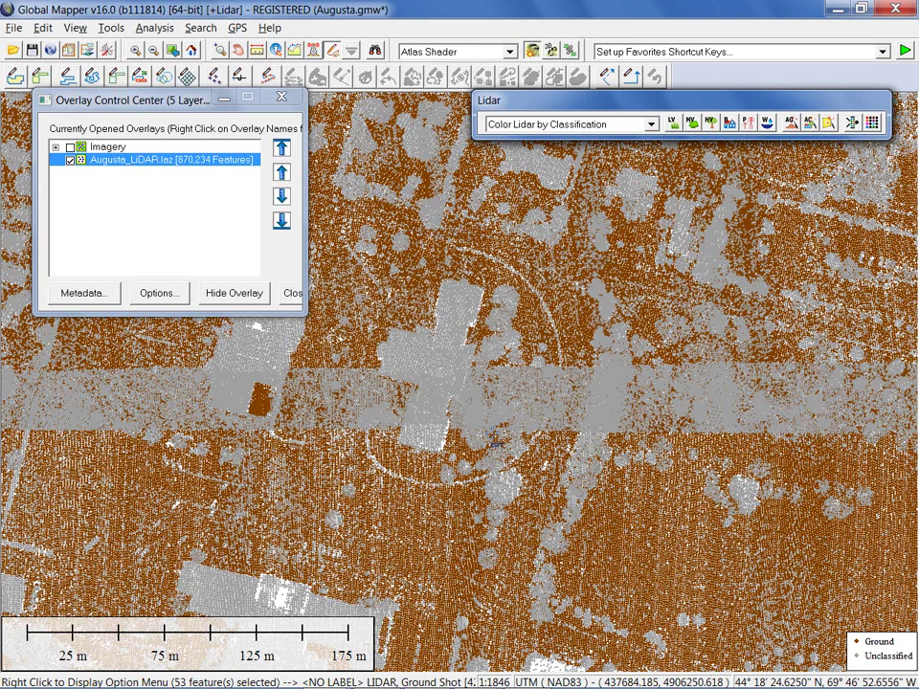
left_click(411, 358)
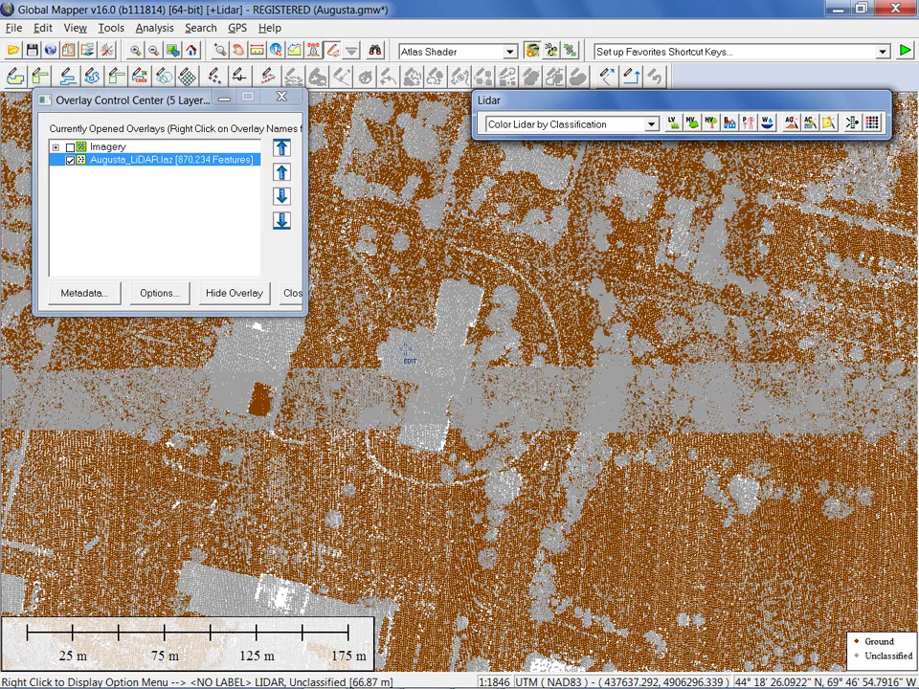
Create a point-count density grid from the Augusta lidar layer with a 6-meter search, 3 cells and the Gaussian kernel.
scroll(430, 308, "down", 1)
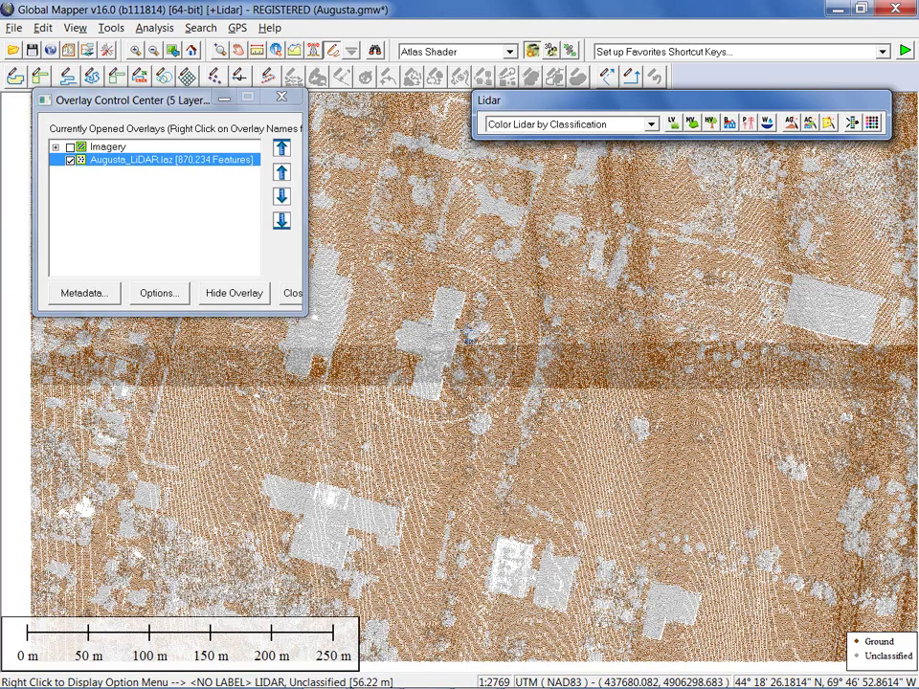
scroll(468, 335, "down", 1)
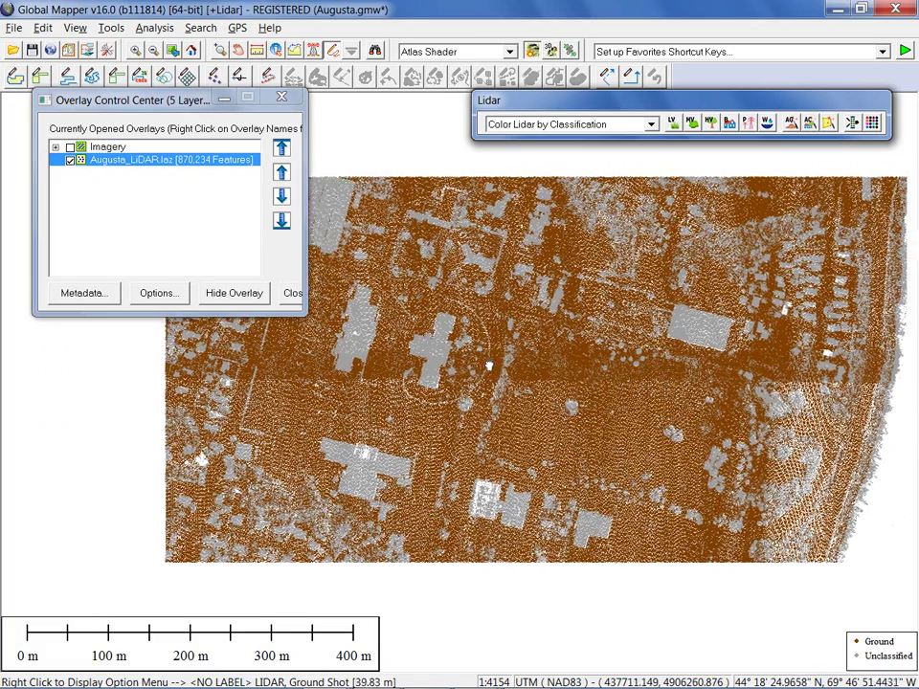
left_click_drag(489, 364, 420, 369)
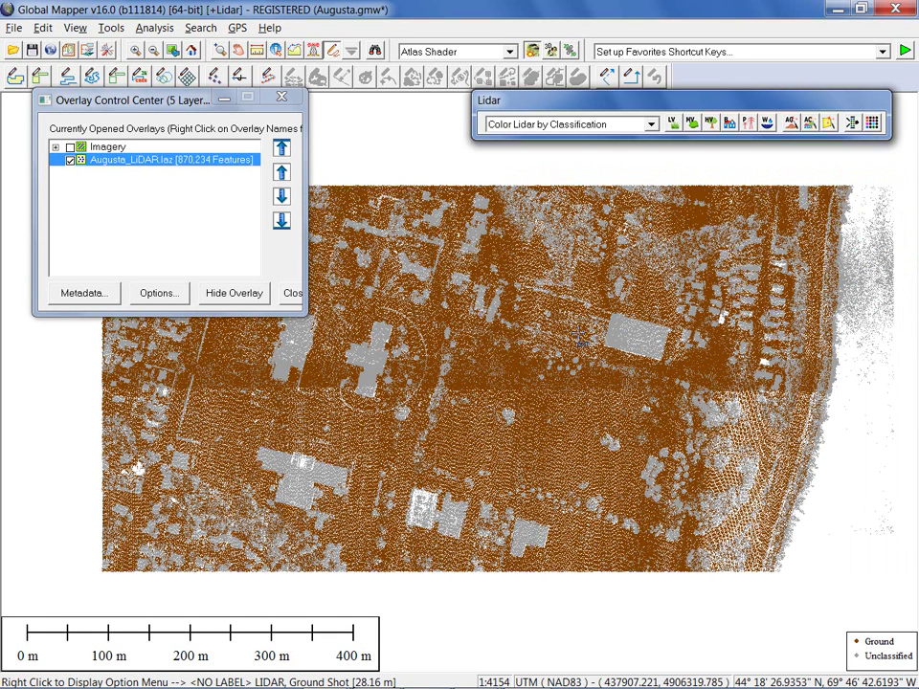
right_click(135, 168)
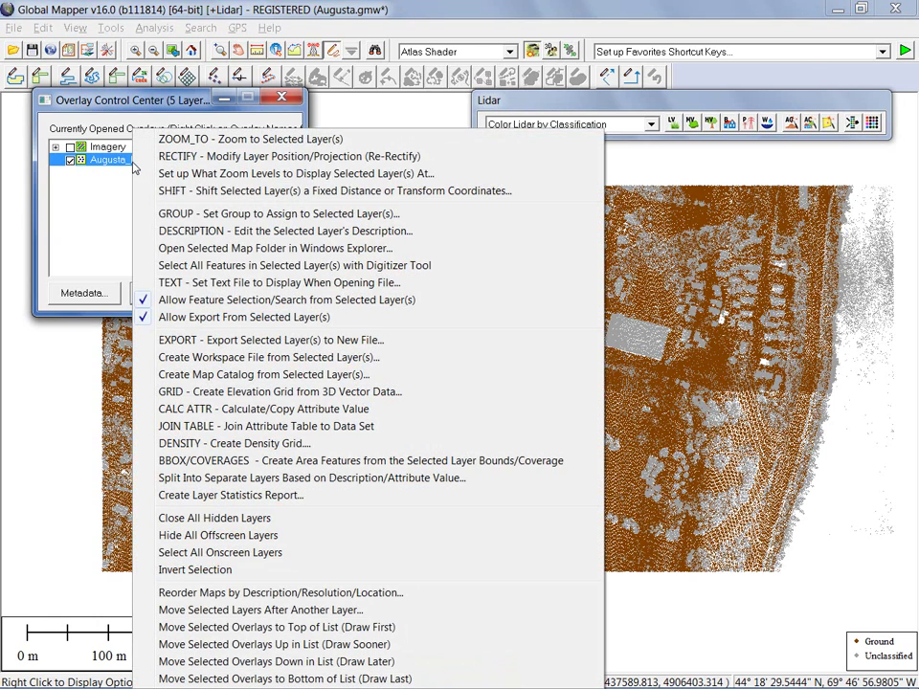
left_click(215, 445)
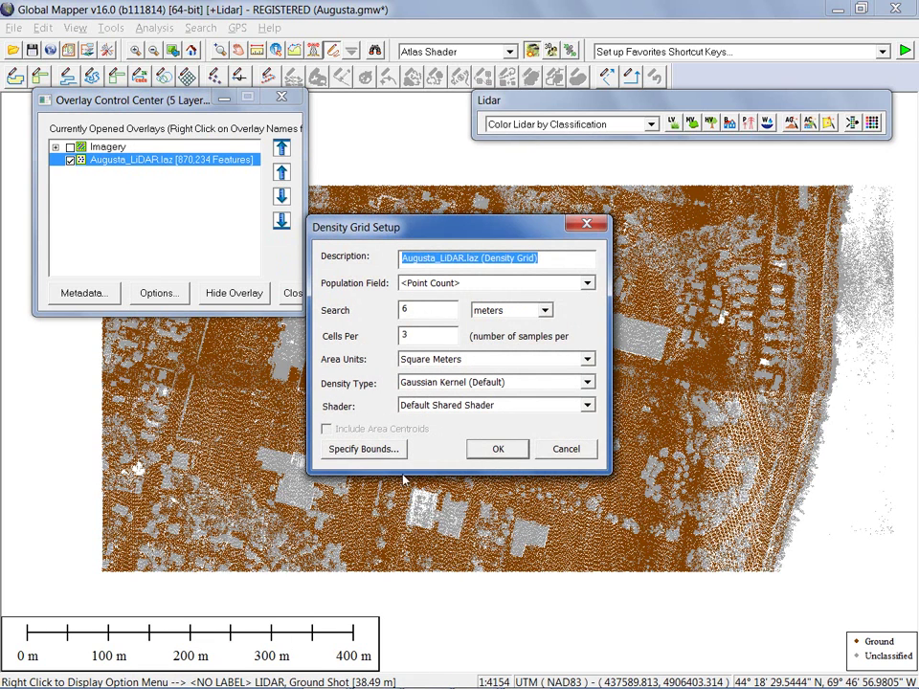
left_click(497, 450)
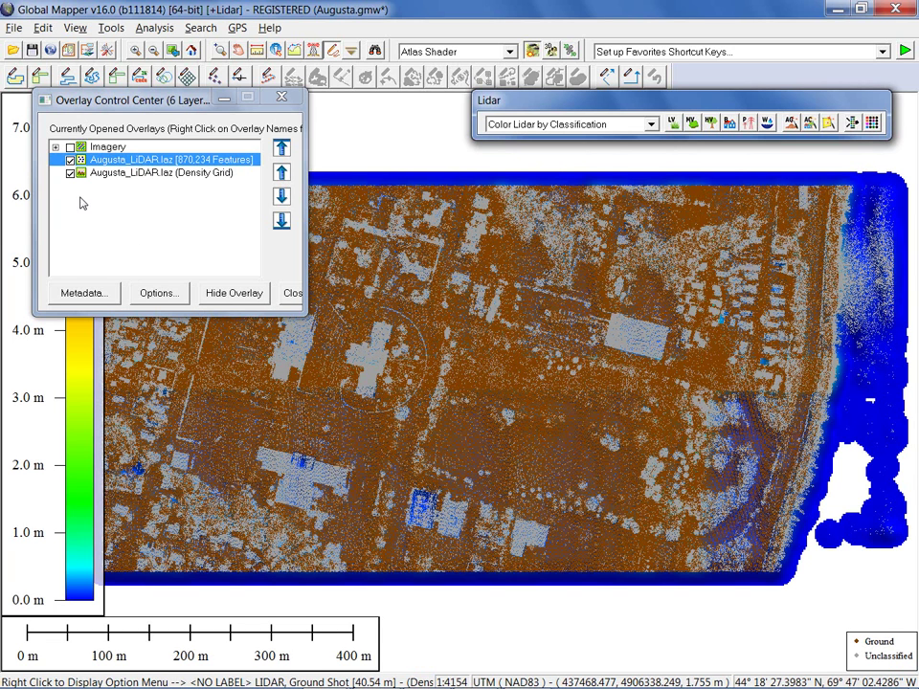
Hide the Augusta lidar points to examine the density grid and its legend, and show the points again.
left_click(70, 161)
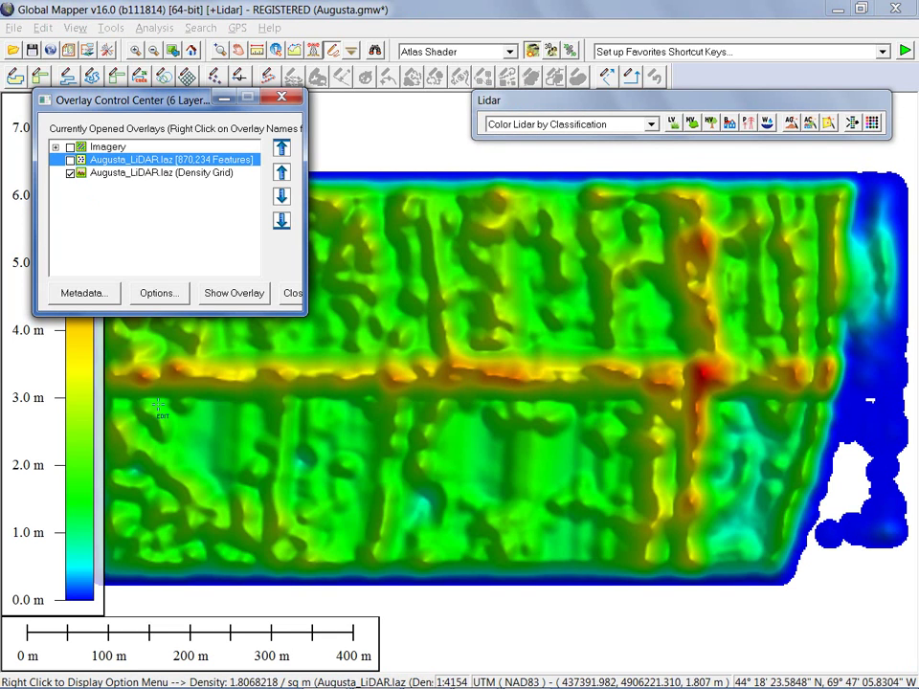
left_click_drag(110, 100, 167, 114)
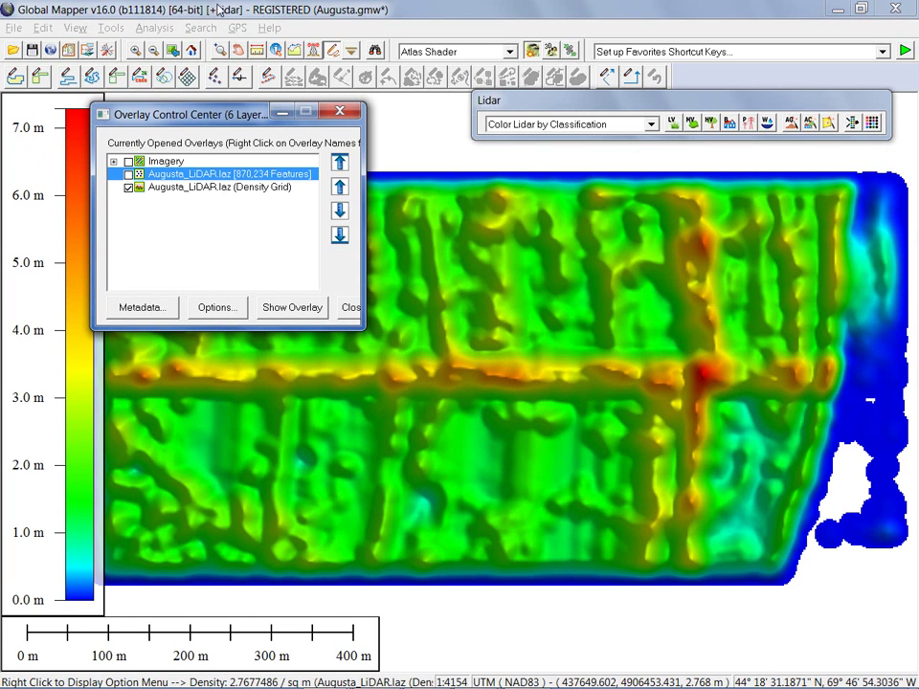
left_click(245, 84)
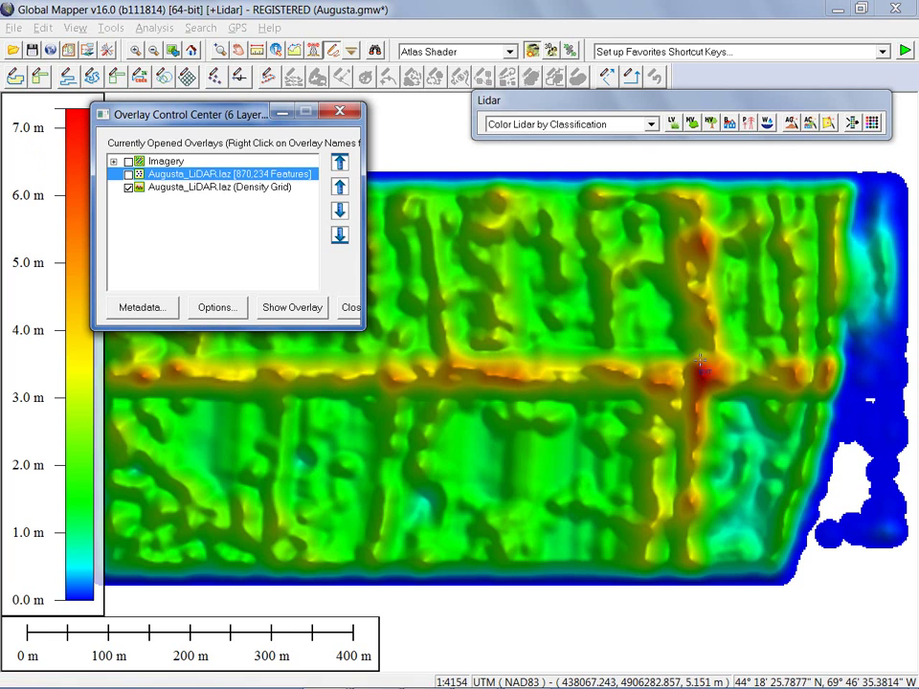
left_click(128, 175)
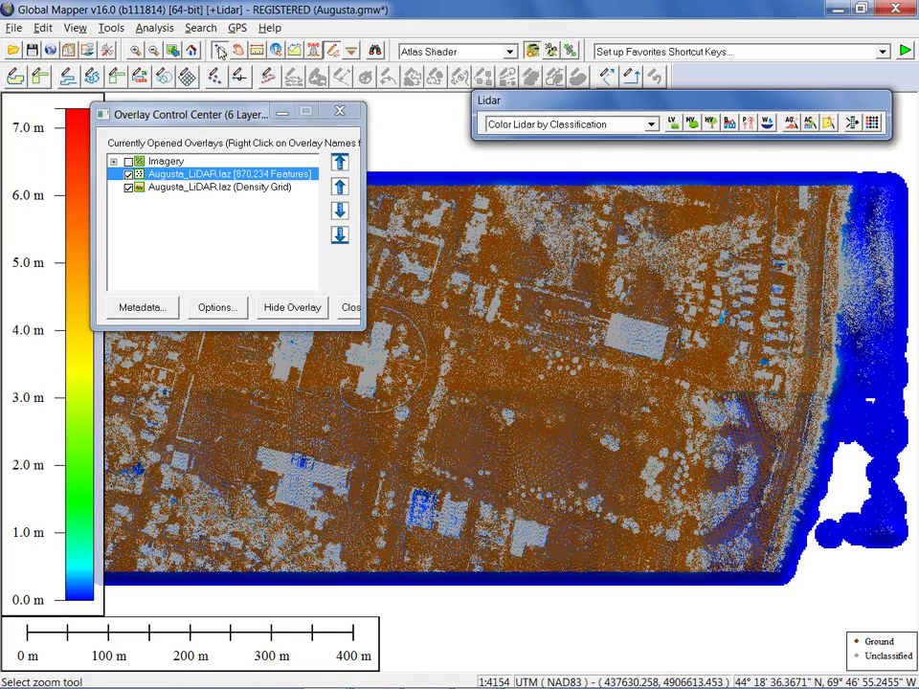
Compare the lidar points with the density grid where the dense strips cross, leaving the point layer hidden.
left_click(220, 52)
left_click(611, 467)
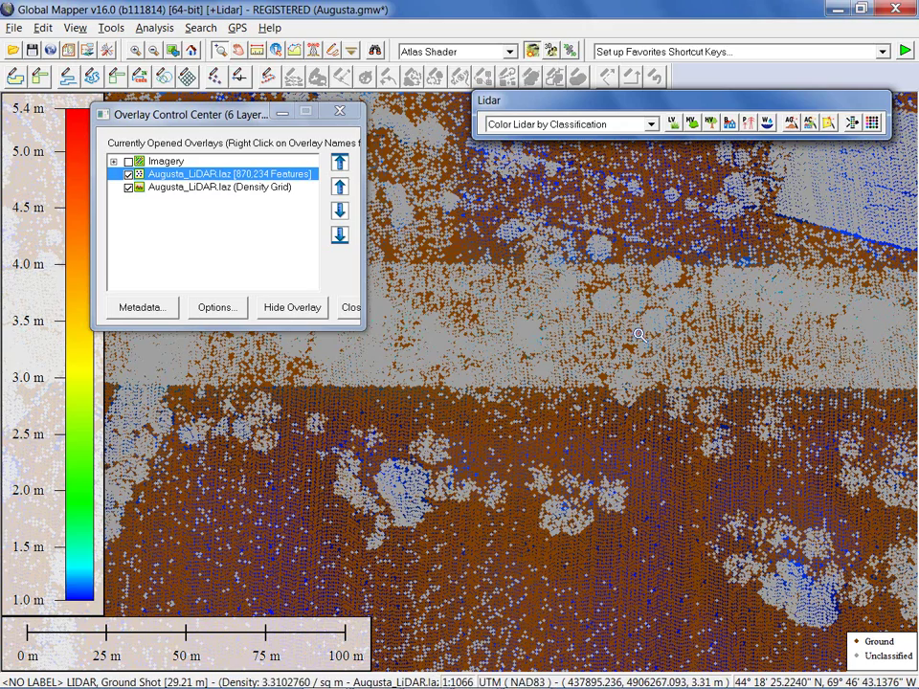
scroll(652, 333, "down", 1)
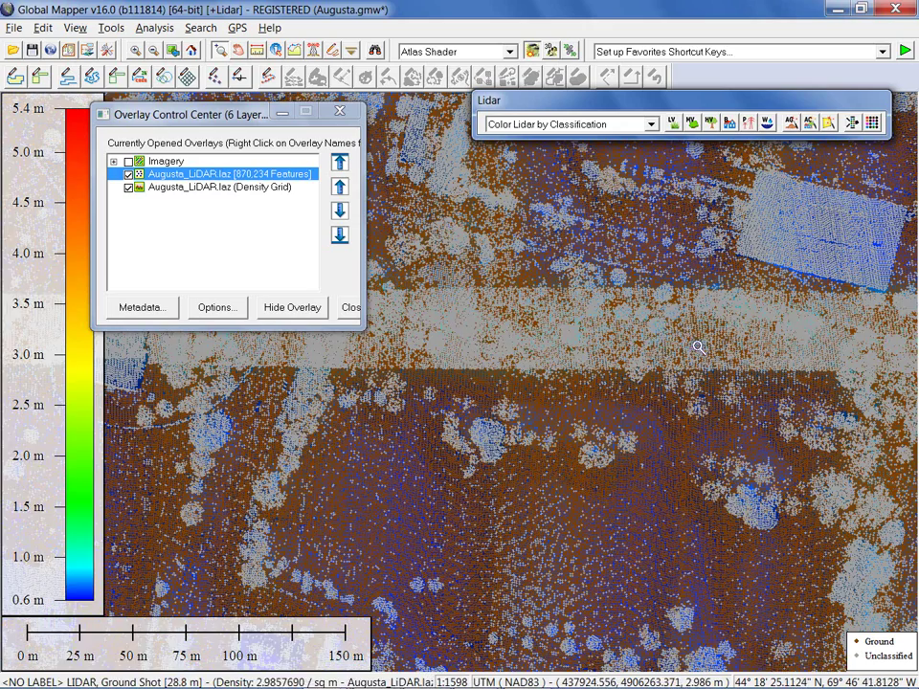
left_click_drag(698, 348, 522, 372)
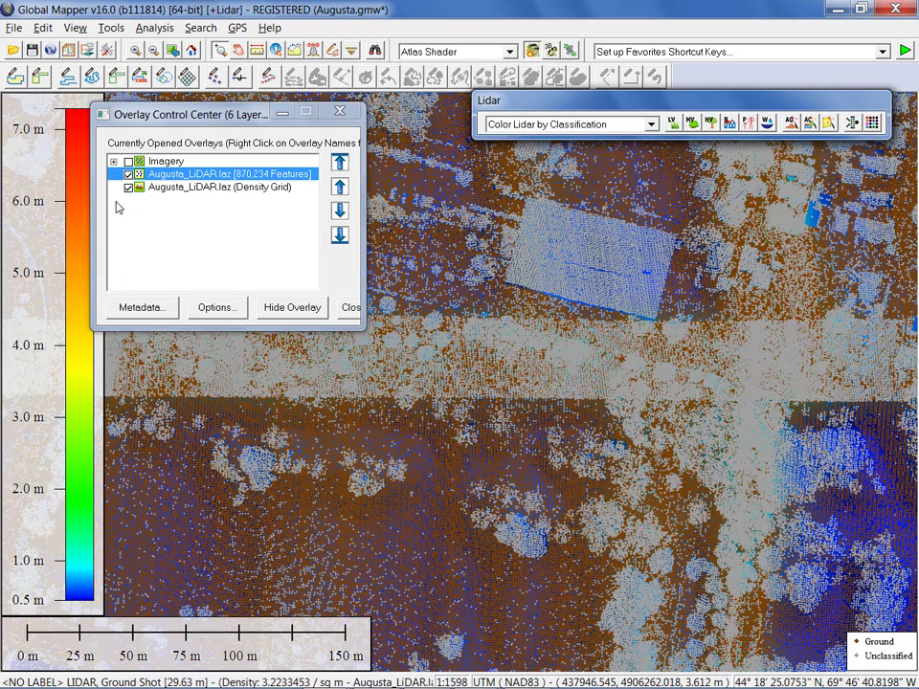
left_click(128, 174)
left_click(129, 174)
left_click(129, 174)
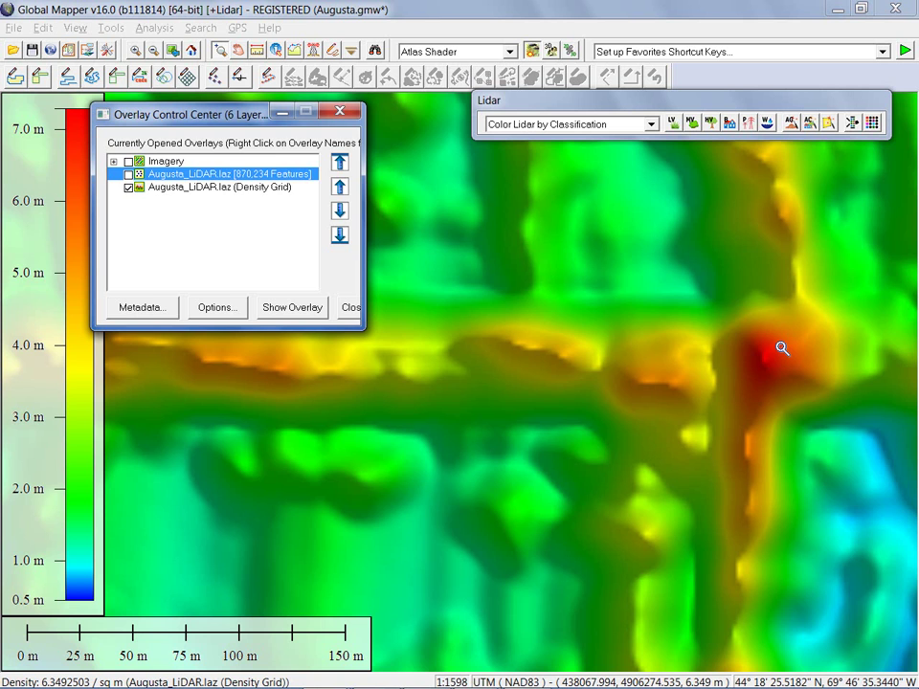
Unload all Augusta data without saving the workspace and load the Field.gmw workspace.
key("ctrl+u")
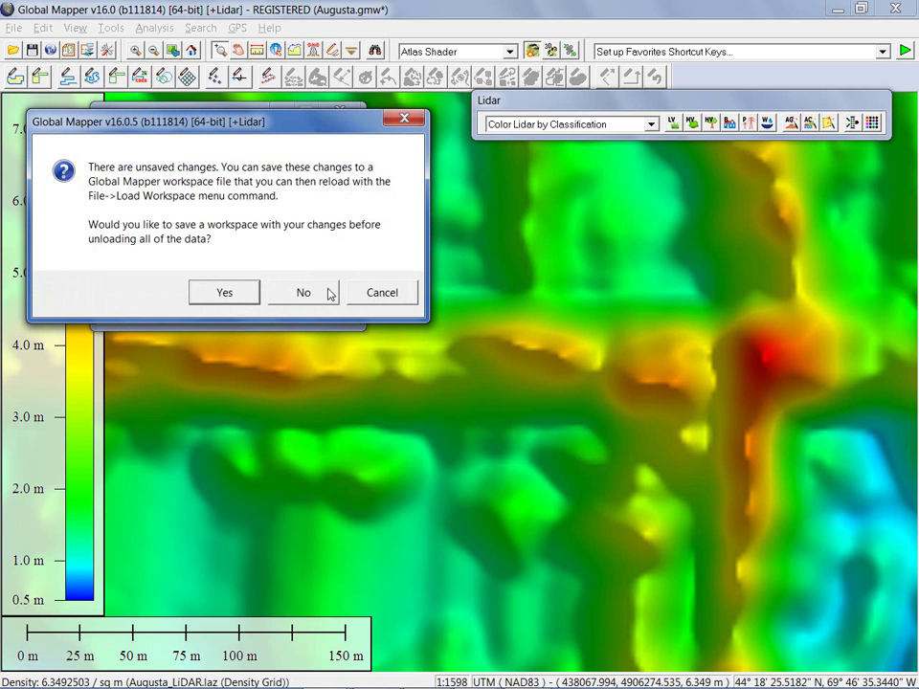
left_click(300, 293)
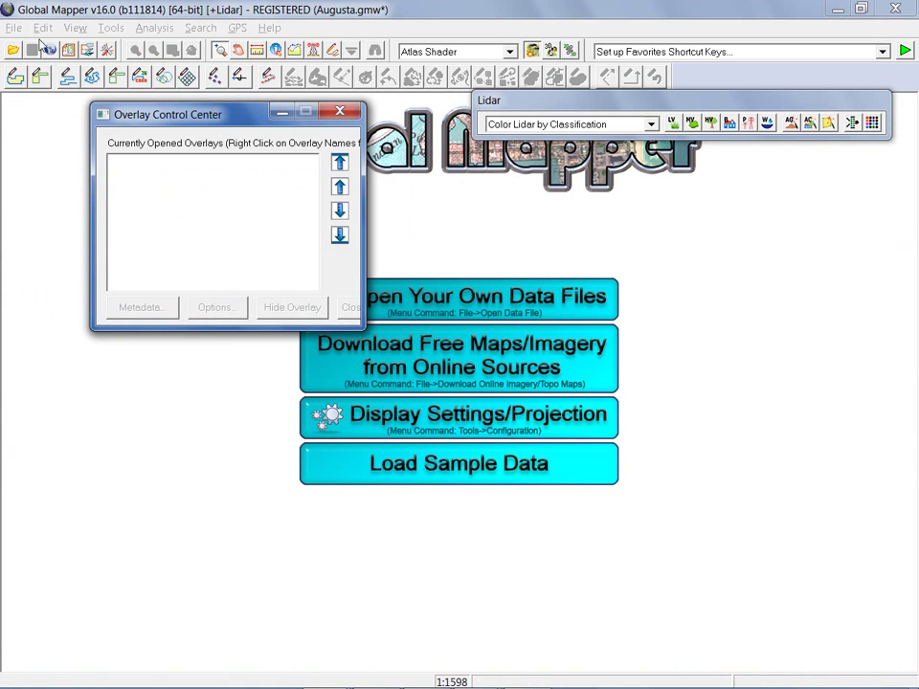
left_click(12, 29)
mouse_move(68, 317)
left_click(63, 219)
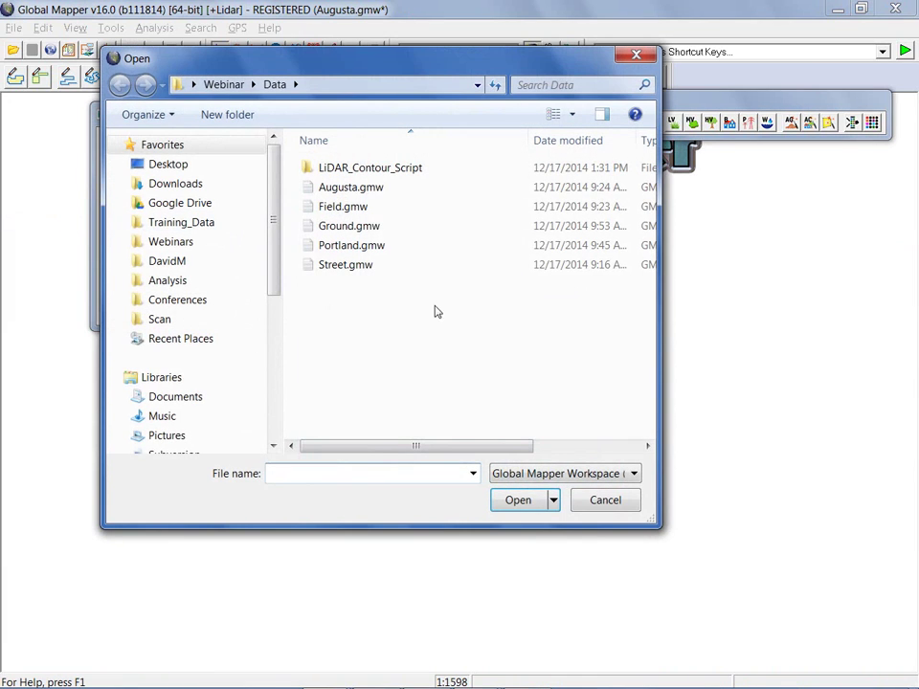
left_click(368, 209)
left_click(524, 503)
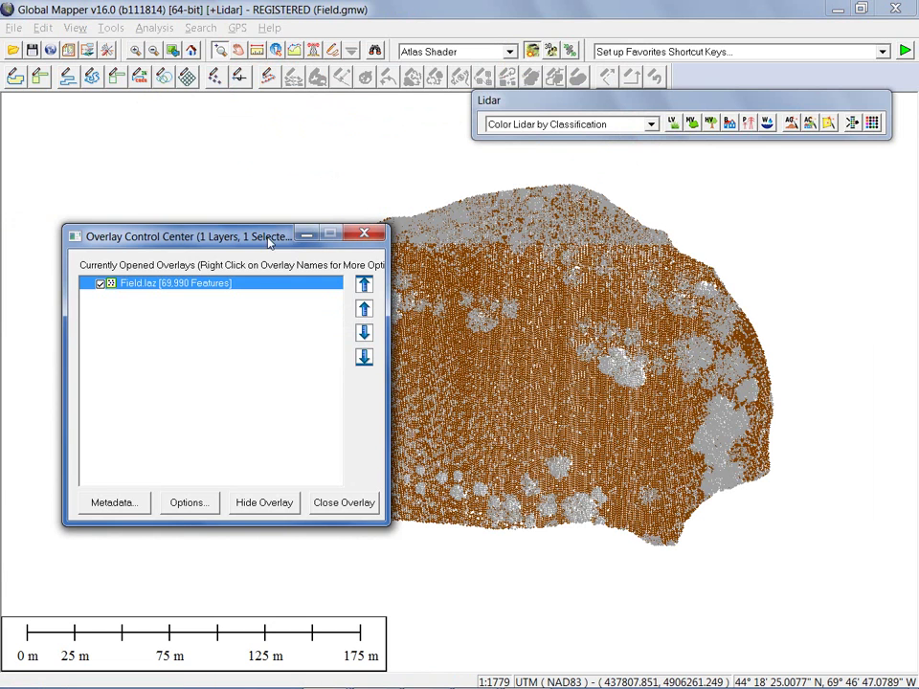
Uncover more of the Field point cloud and color its lidar points by RGB/Elev.
left_click_drag(260, 239, 195, 174)
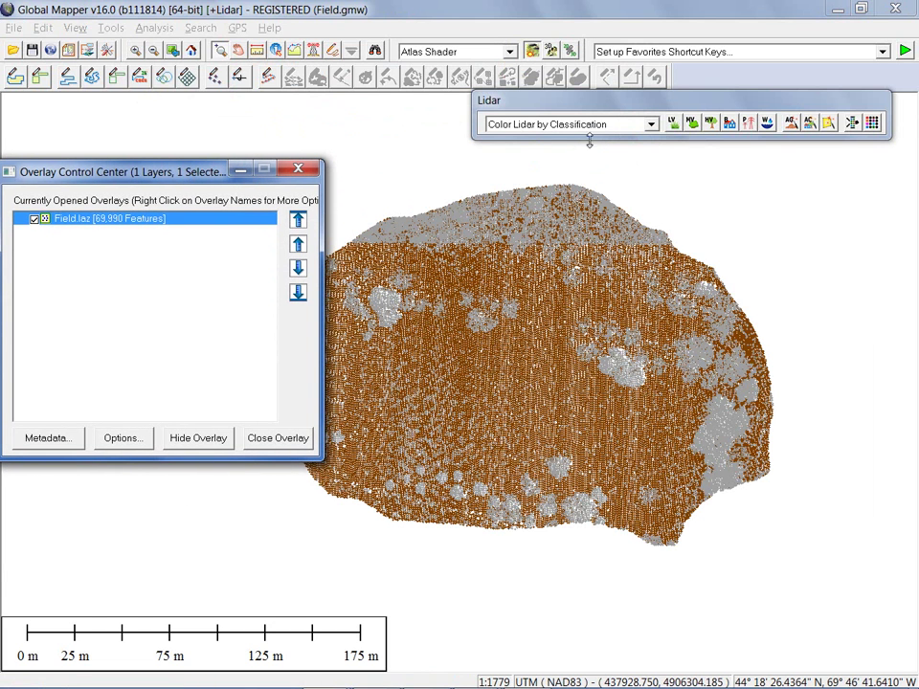
left_click(549, 126)
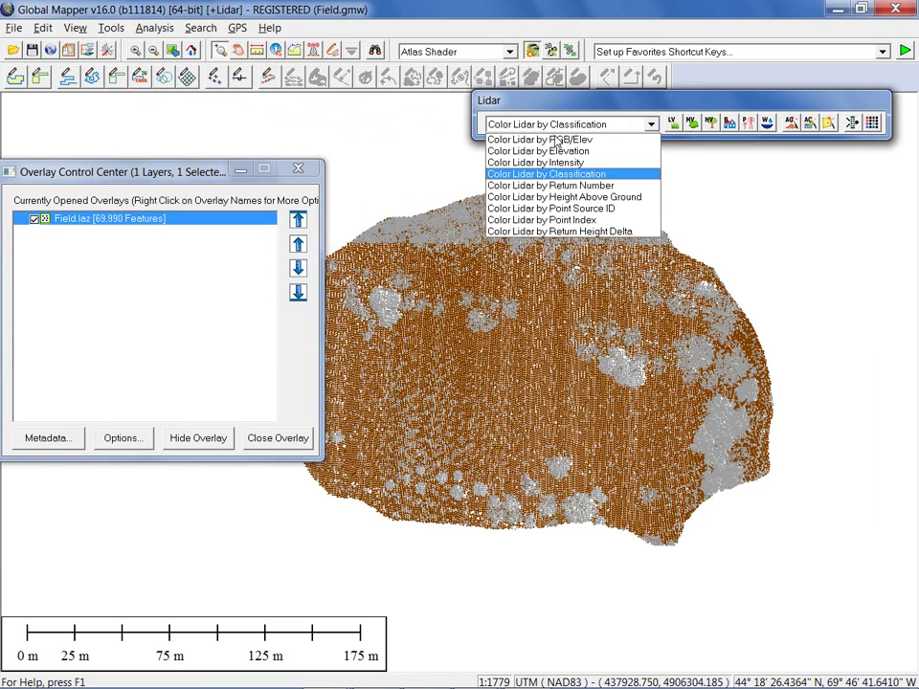
left_click(556, 141)
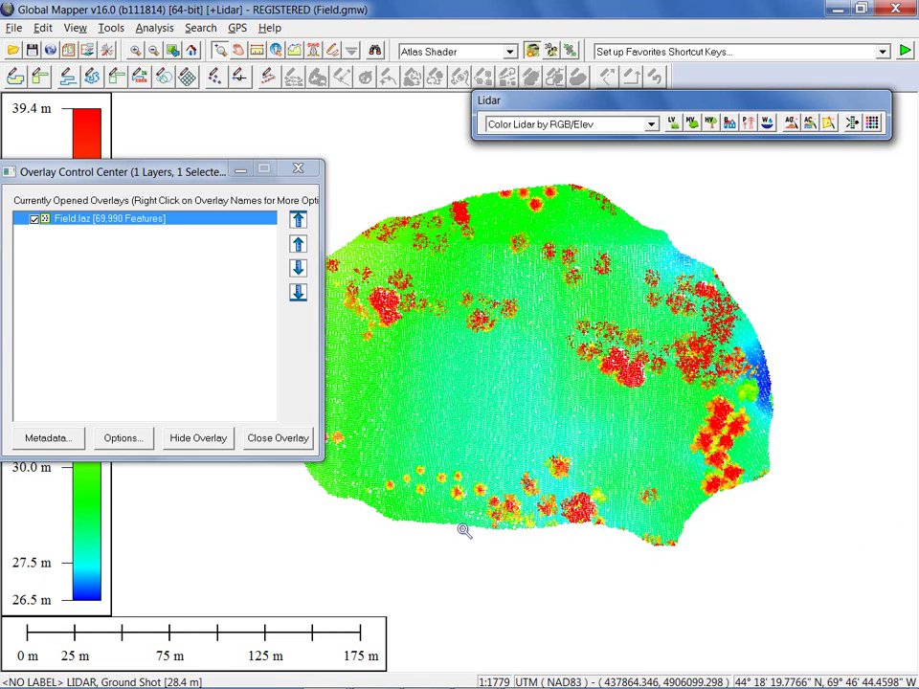
Create a polygonal coverage area from the Field.laz layer with the concave hull smoothing at its roughest setting.
right_click(104, 226)
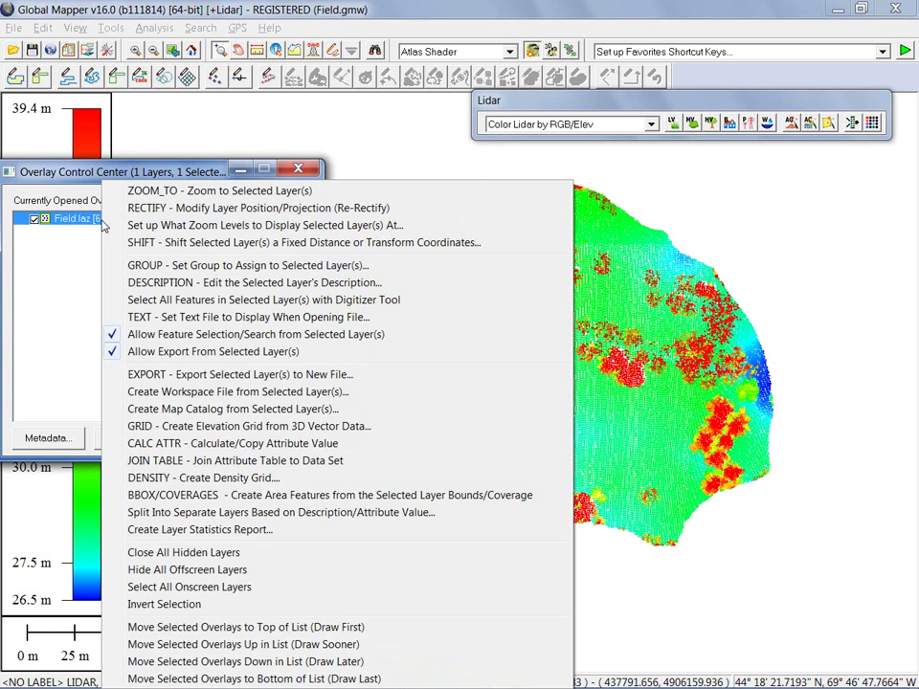
left_click(180, 496)
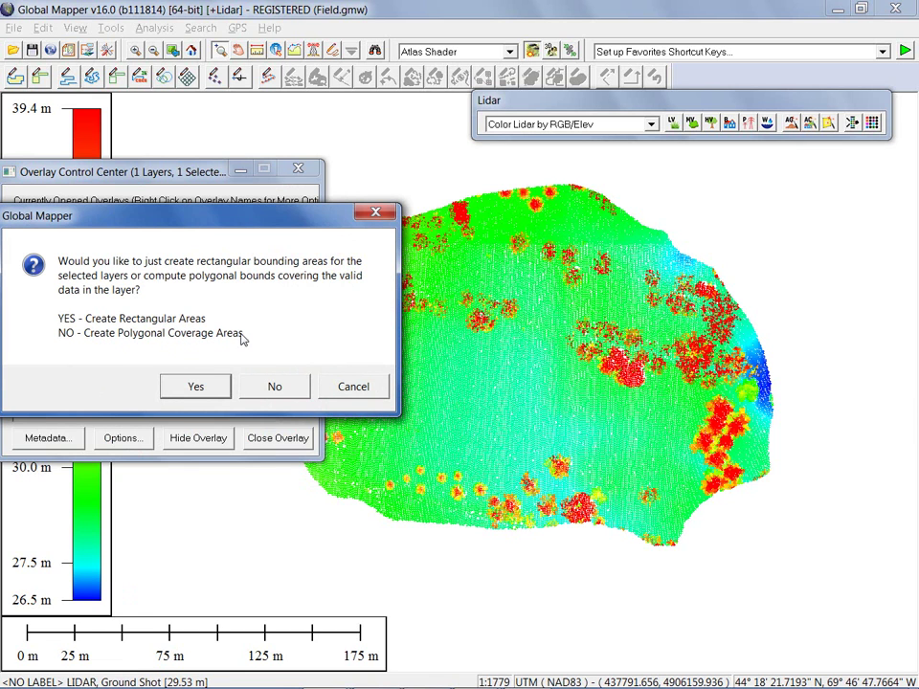
left_click(273, 386)
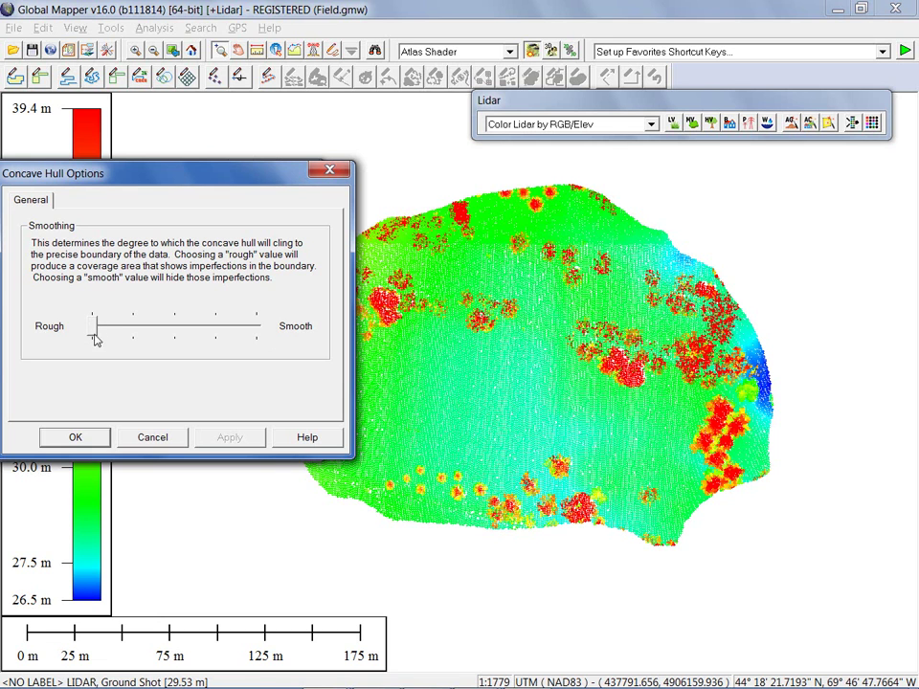
left_click(76, 437)
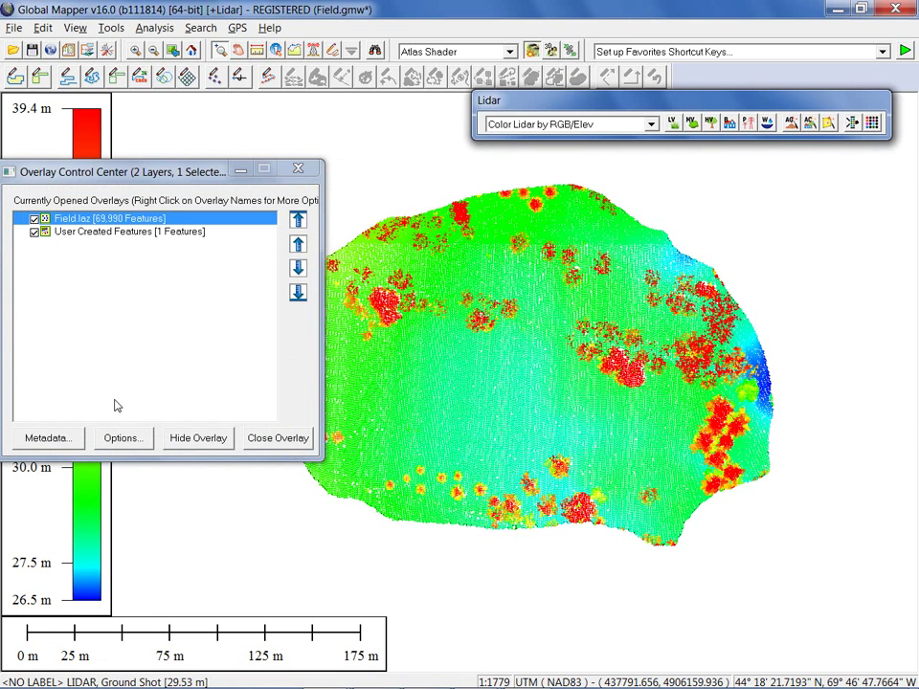
Hide the Field.laz points and examine the coverage polygon's geometry and lidar attributes in its feature information.
left_click(35, 219)
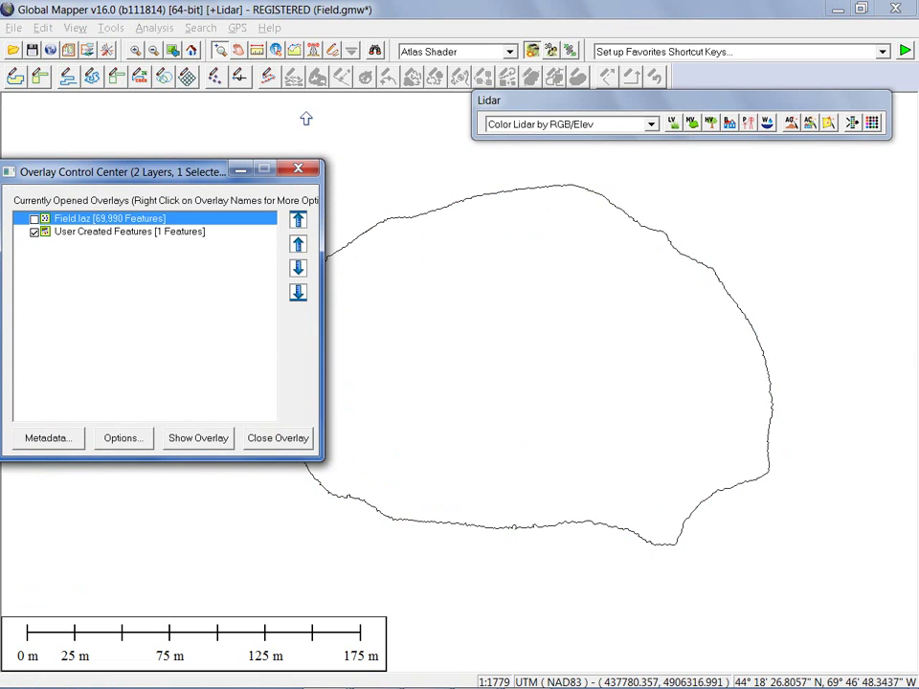
left_click(275, 50)
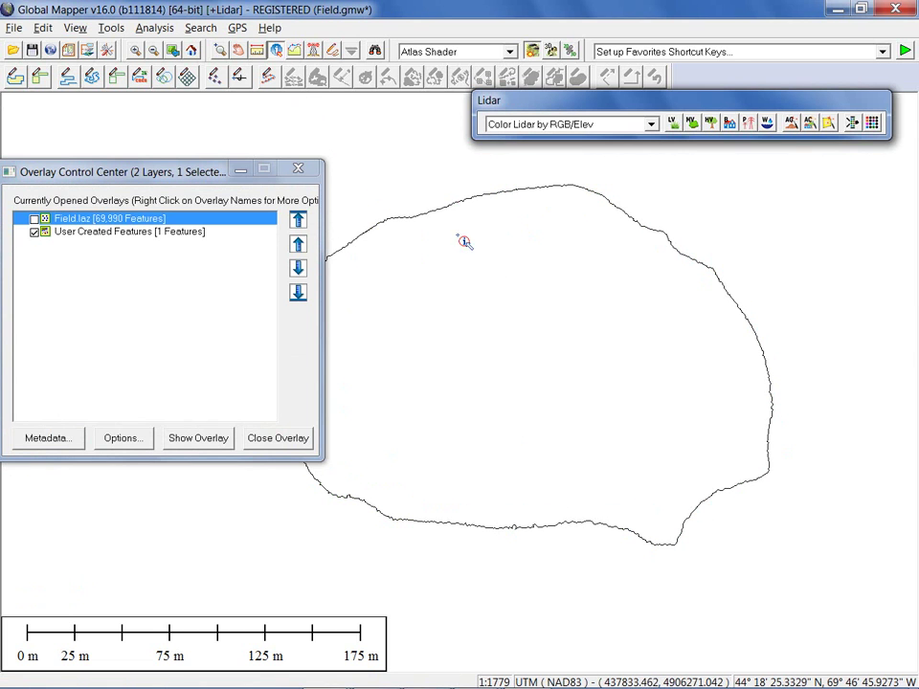
left_click(512, 276)
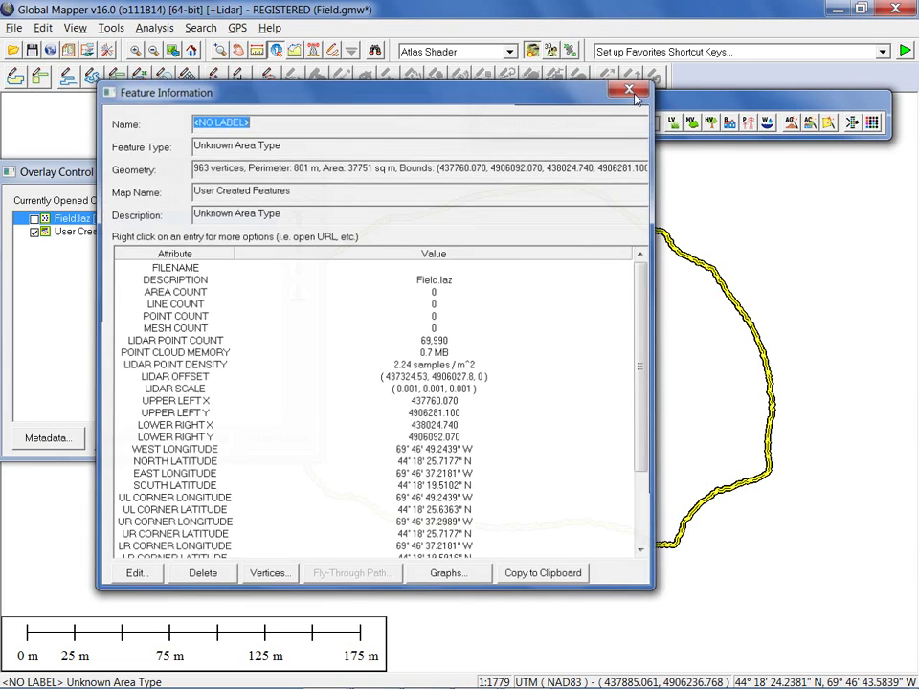
left_click(632, 85)
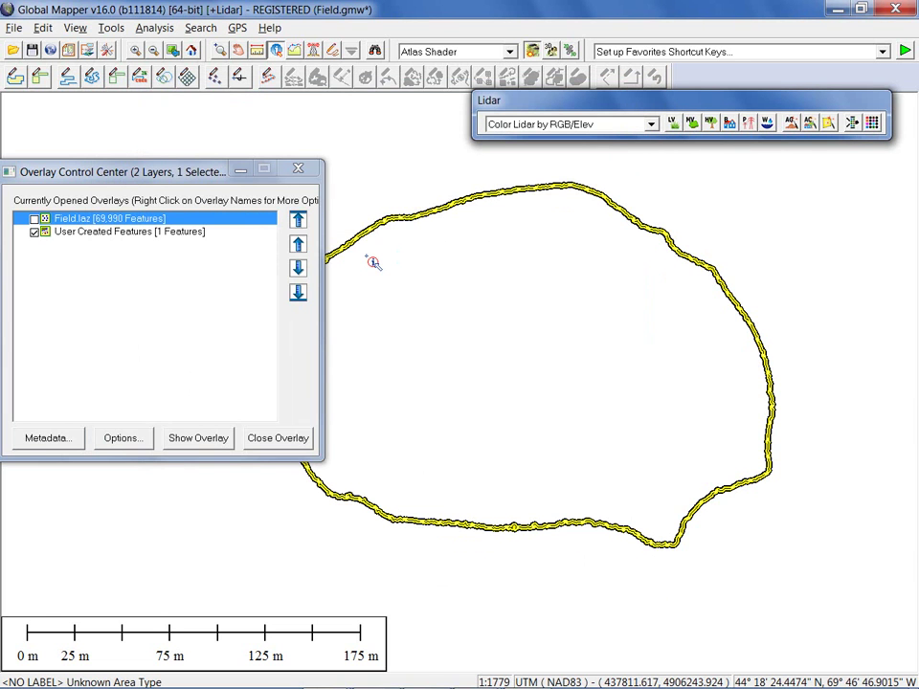
Unload all Field data without saving the workspace and reload the Augusta.gmw workspace.
key("ctrl+u")
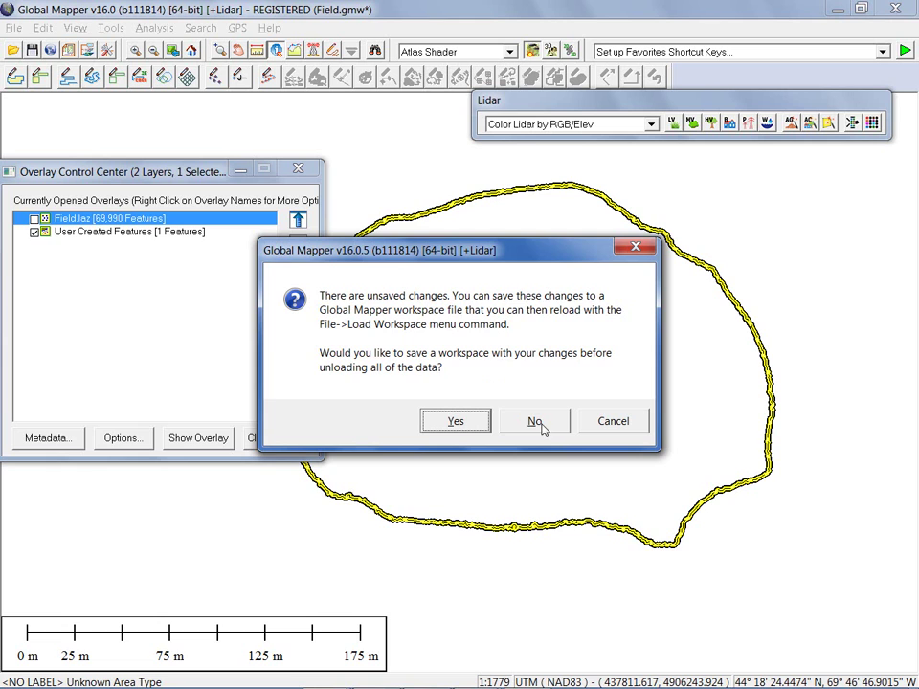
left_click(537, 425)
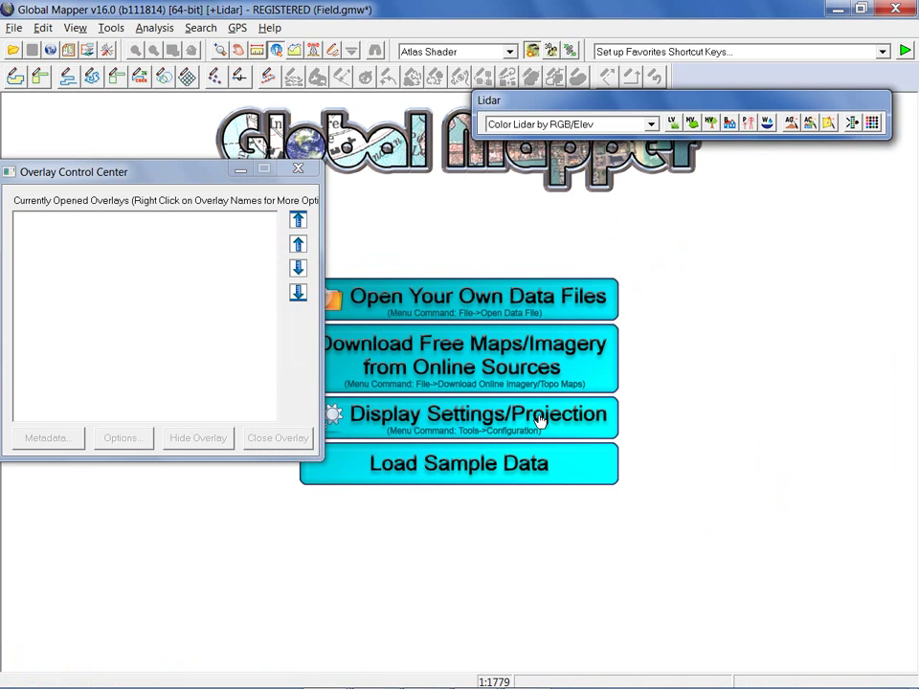
left_click(14, 28)
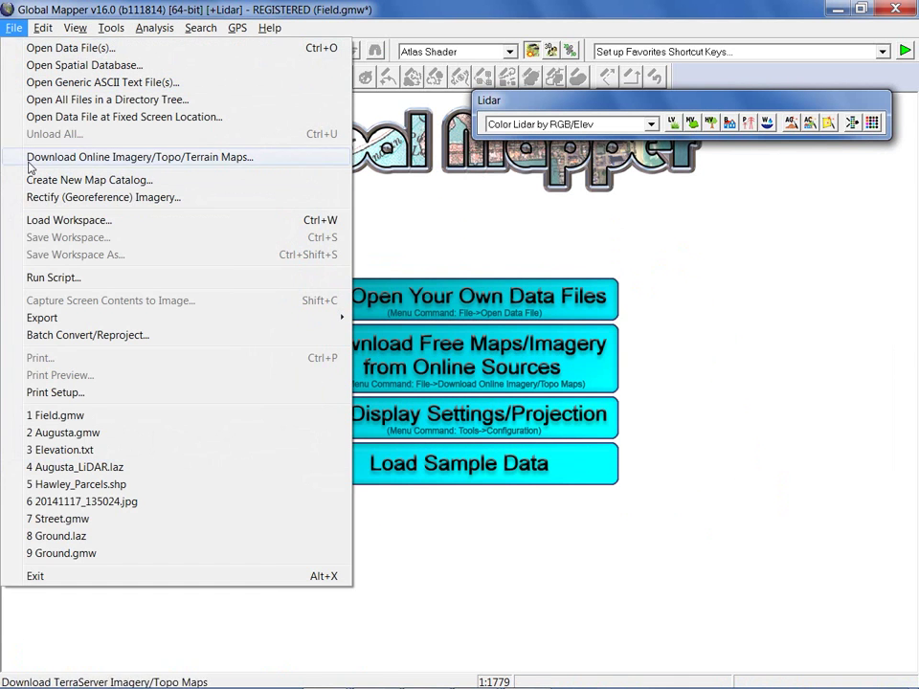
left_click(95, 436)
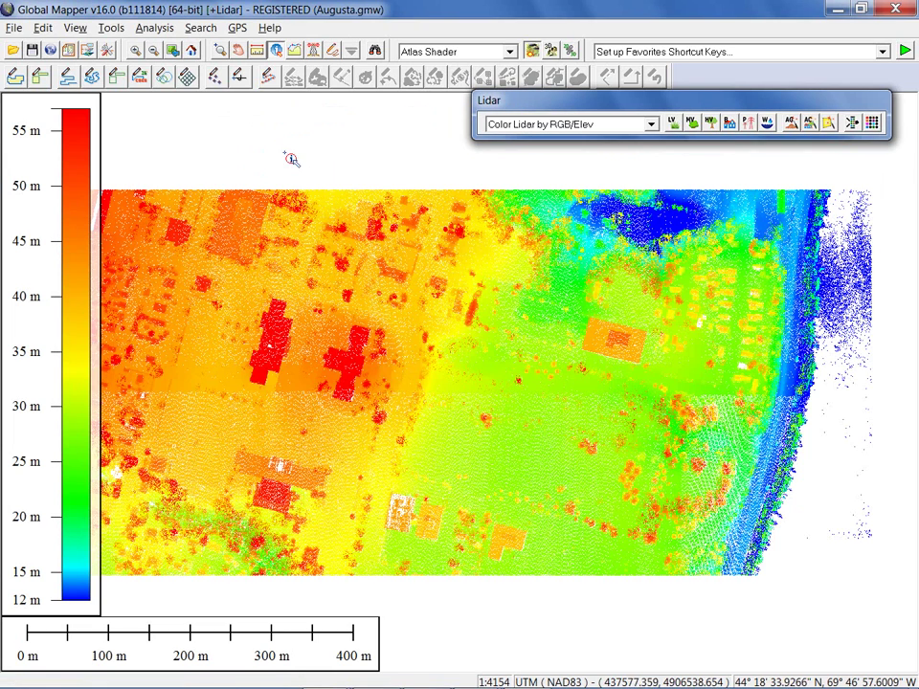
Select a single ground point in the Augusta point cloud and examine its editable classification, elevation, intensity and flag settings.
left_click(332, 51)
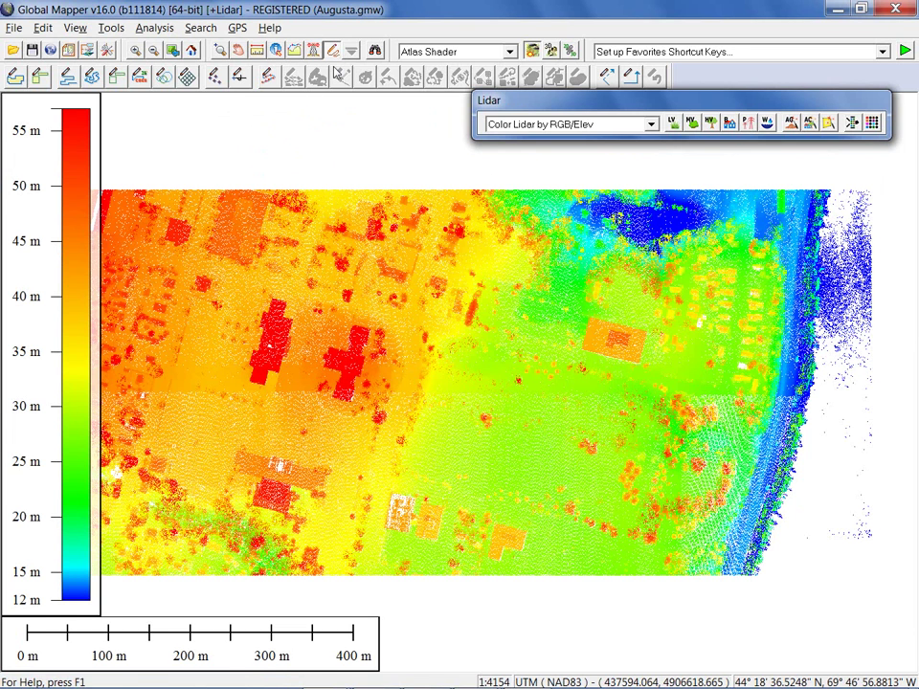
left_click(400, 265)
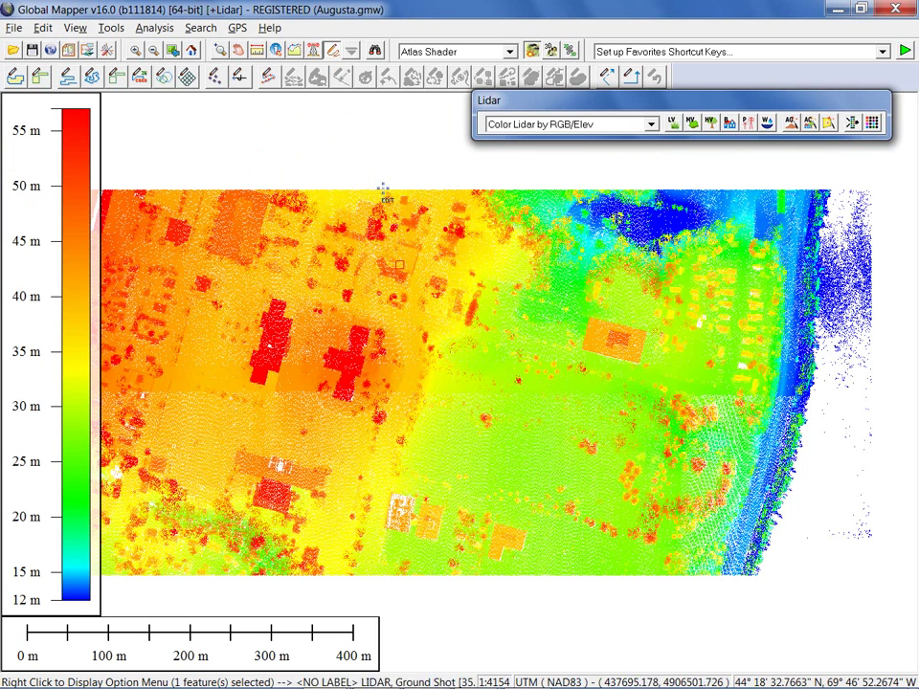
right_click(326, 156)
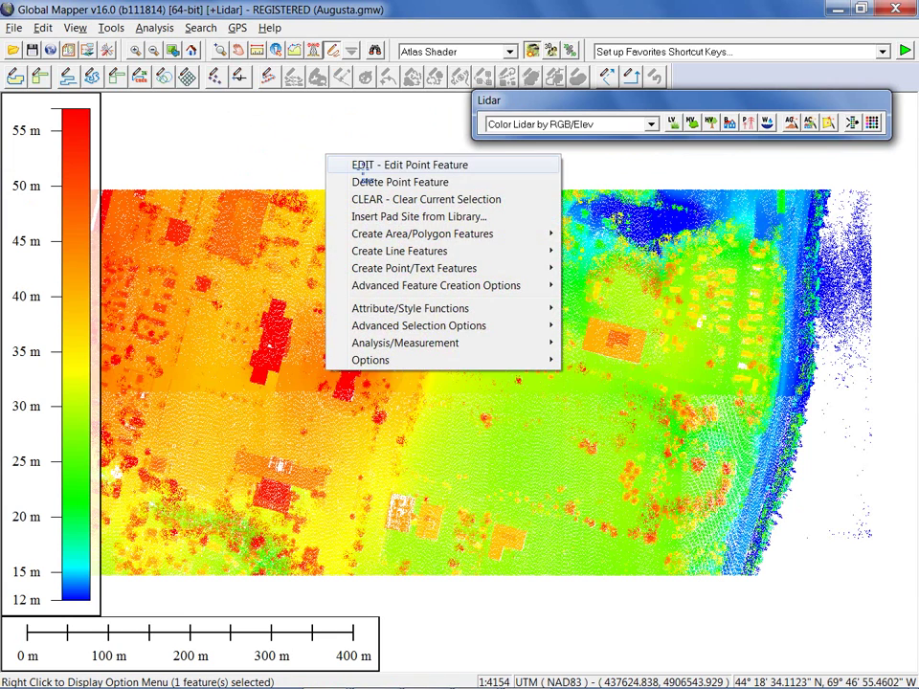
left_click(364, 167)
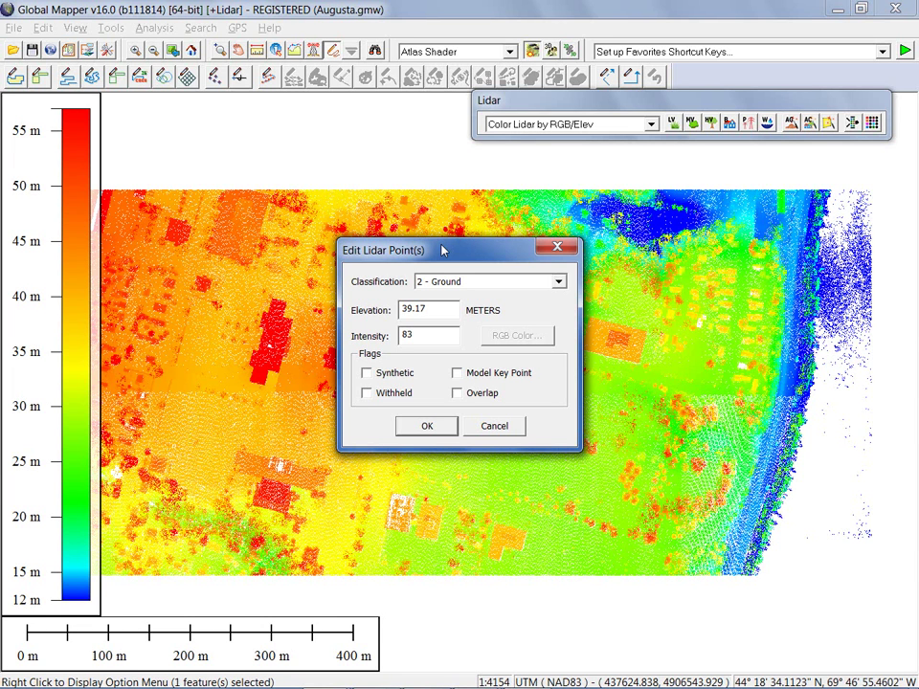
key("Escape")
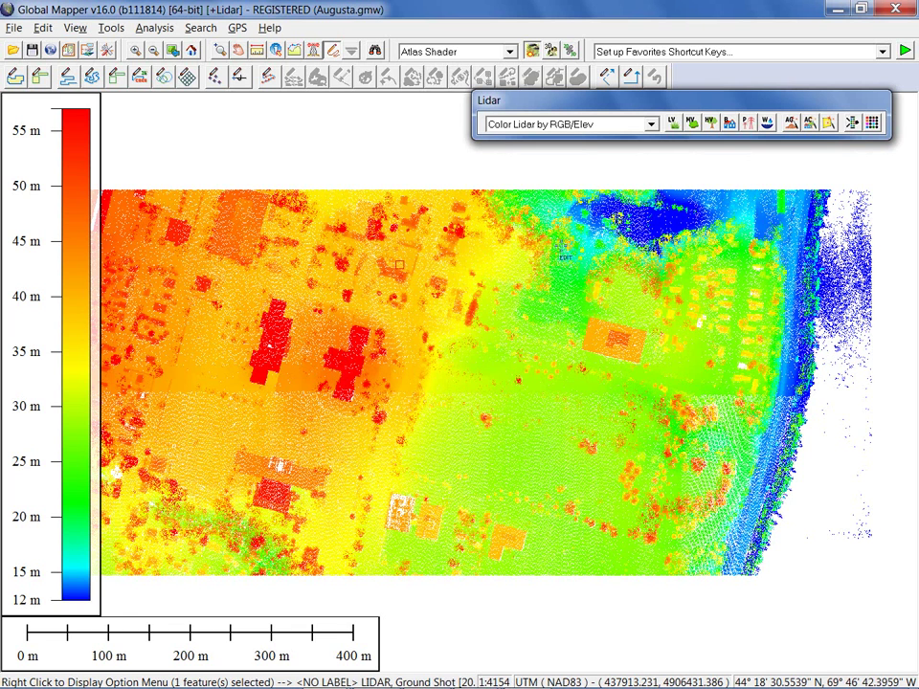
Select a small square block of lidar points, examine the edit settings for five consecutive ground points in the vector search list, and clear the selection.
left_click_drag(412, 239, 420, 250)
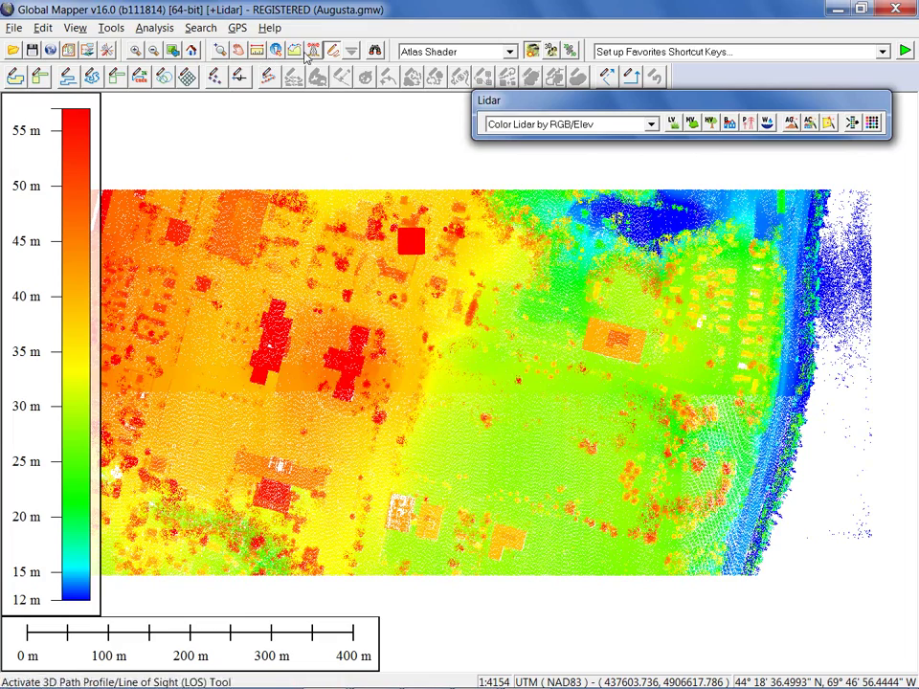
left_click(375, 52)
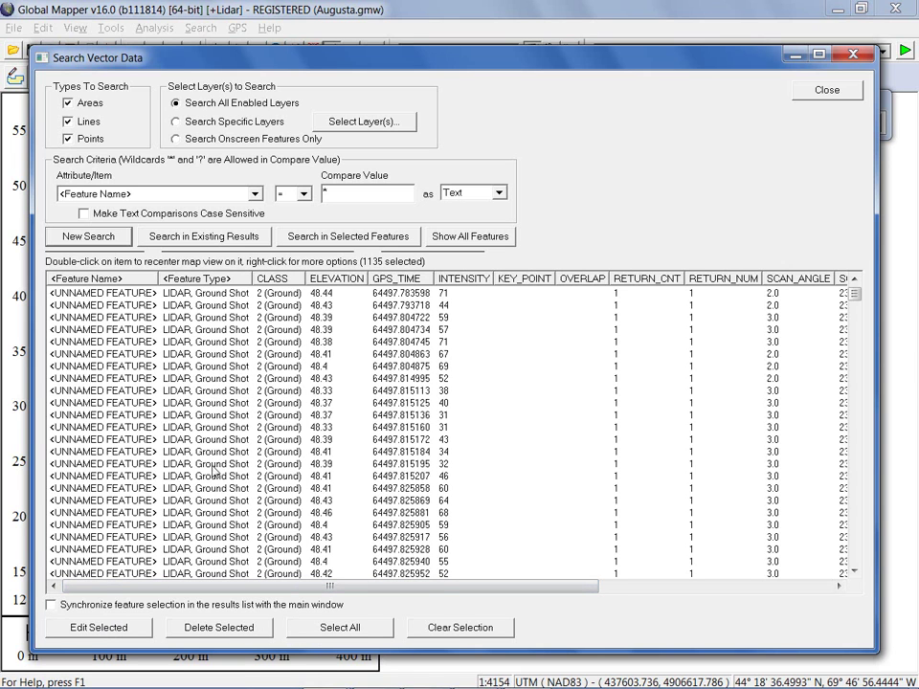
left_click(134, 439)
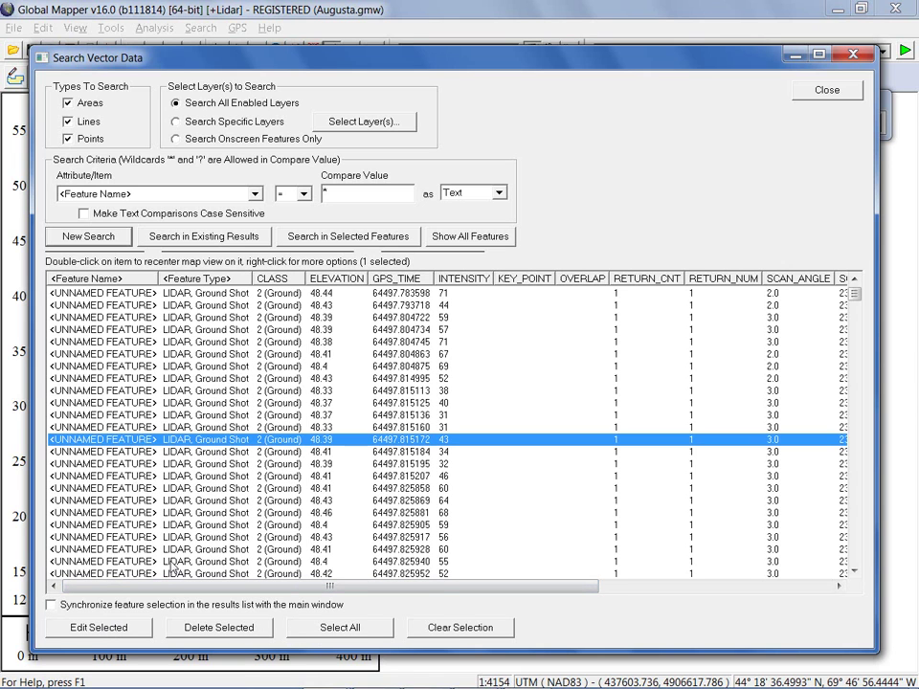
left_click(201, 488, "shift")
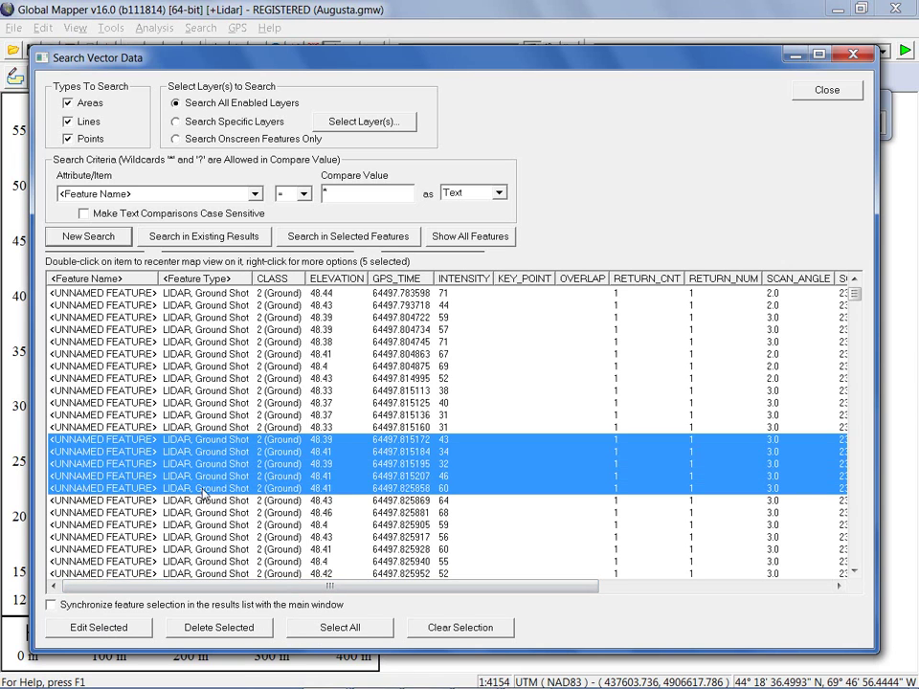
left_click(96, 628)
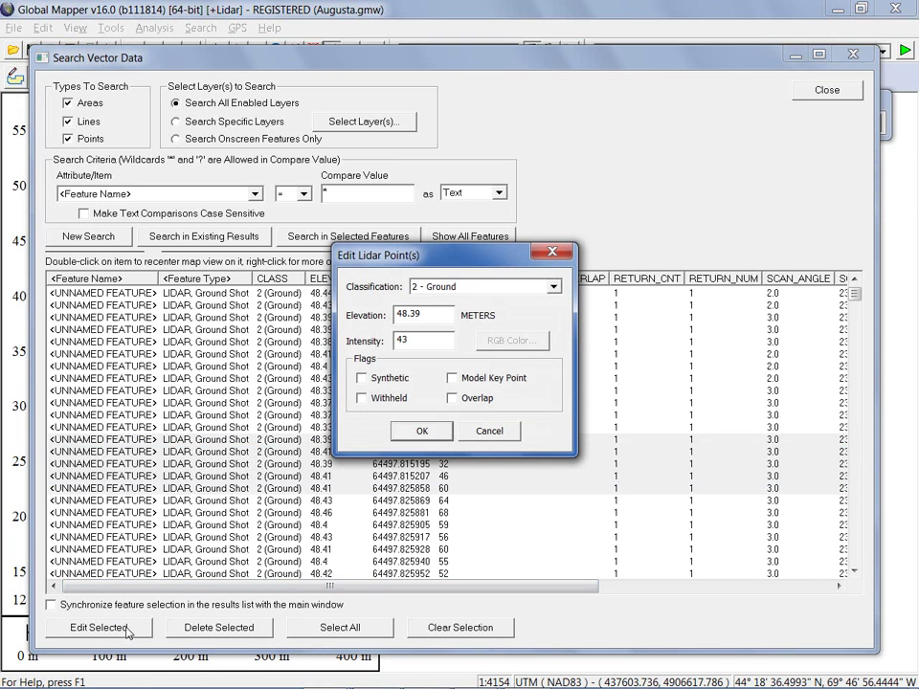
left_click(489, 433)
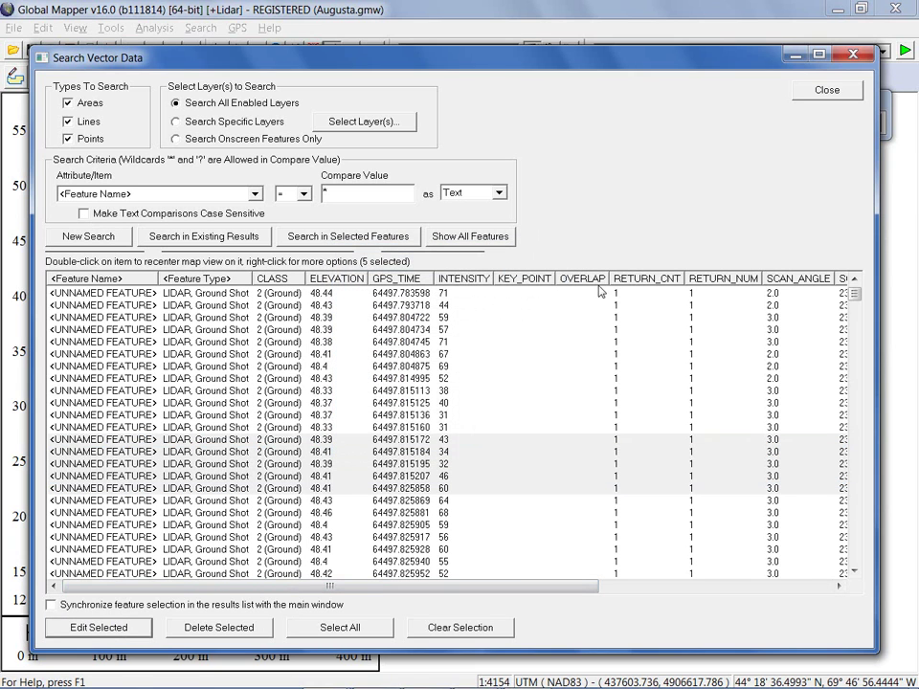
left_click(852, 55)
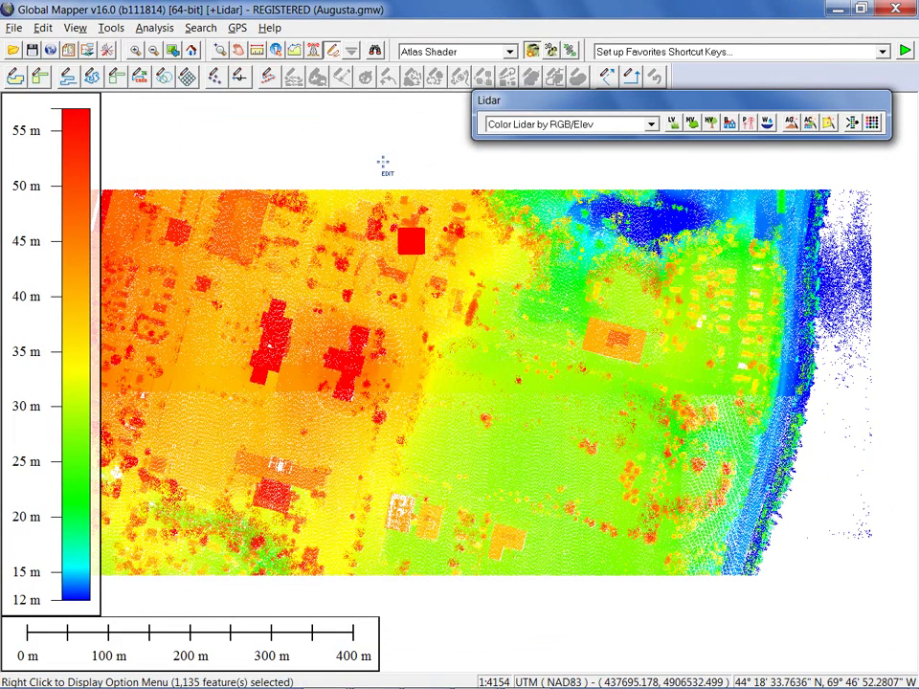
left_click(381, 160)
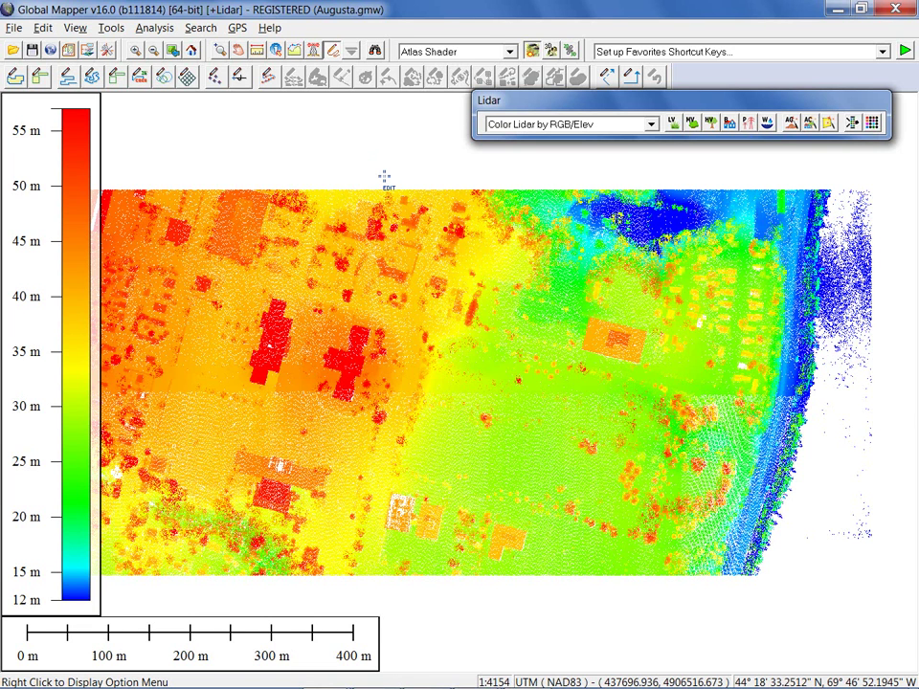
Color the lidar by classification and automatically classify ground points in Augusta_LiDAR.laz with a 1 m base bin size and 0.3 m minimum height departure.
left_click(587, 127)
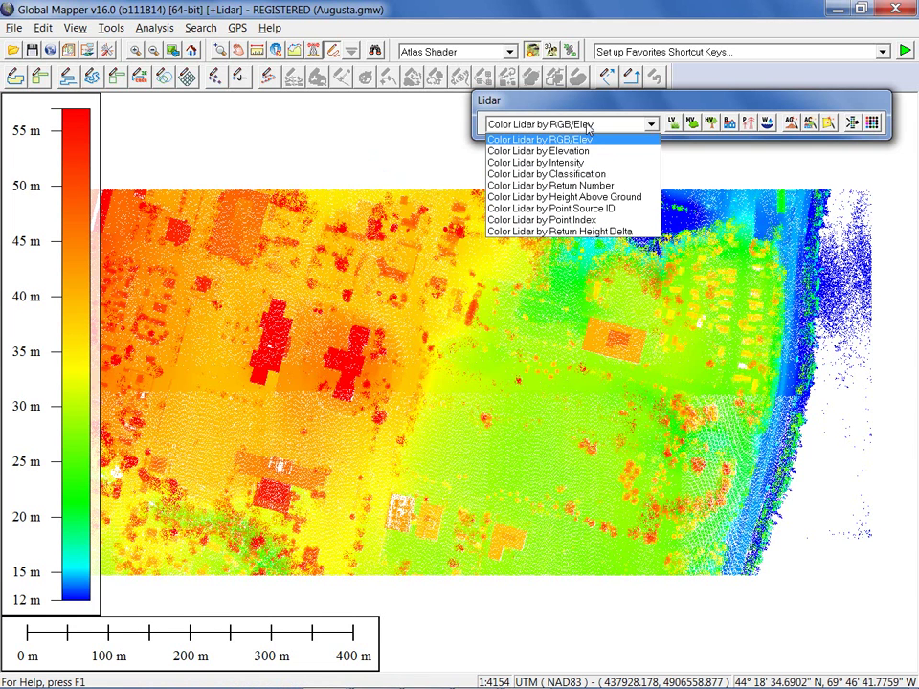
left_click(590, 175)
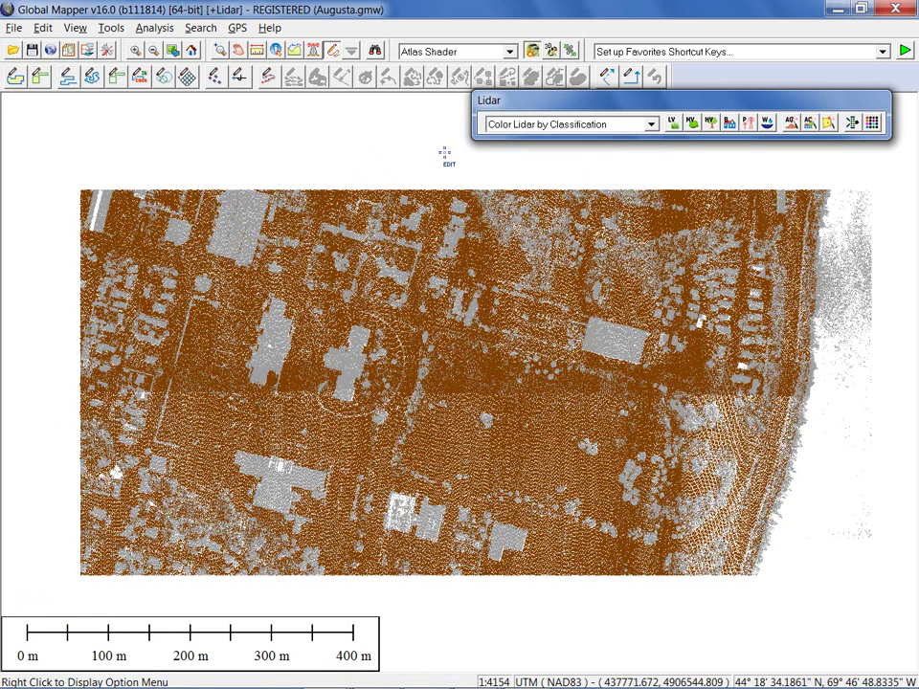
left_click(220, 50)
left_click_drag(380, 336, 480, 437)
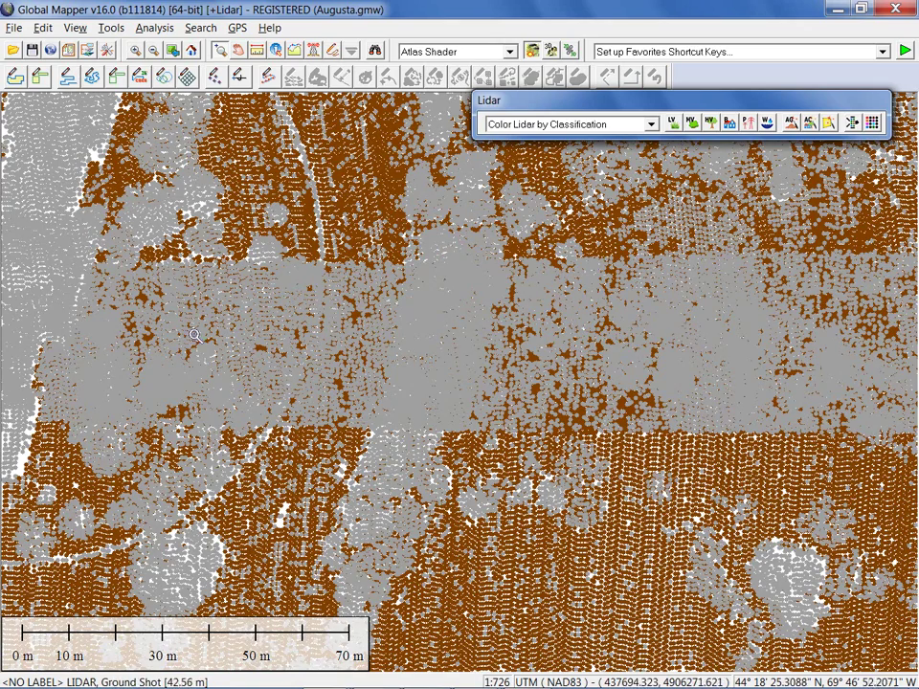
scroll(470, 331, "down", 1)
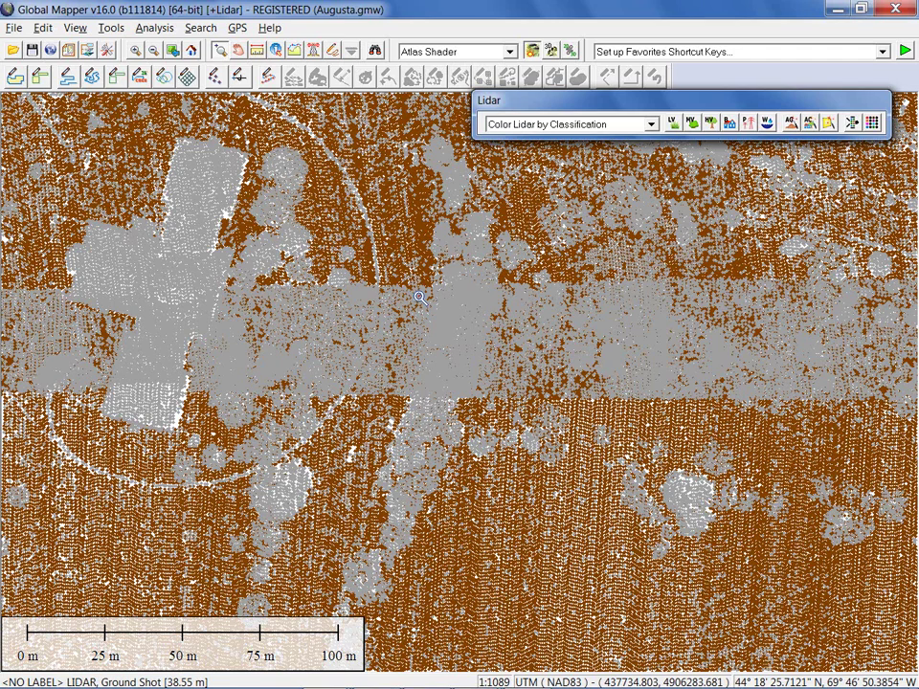
left_click(791, 123)
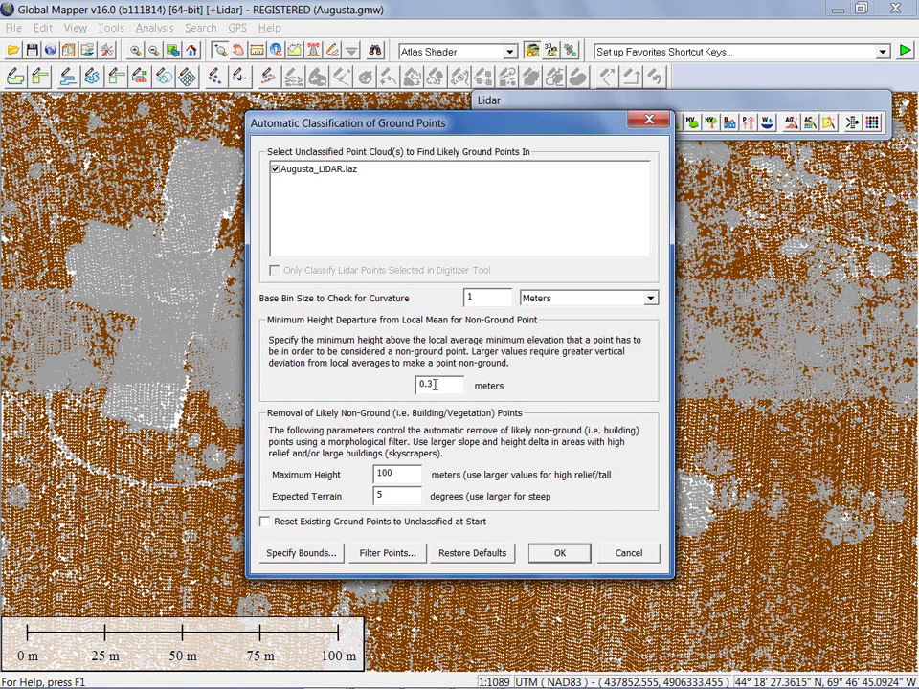
left_click(562, 553)
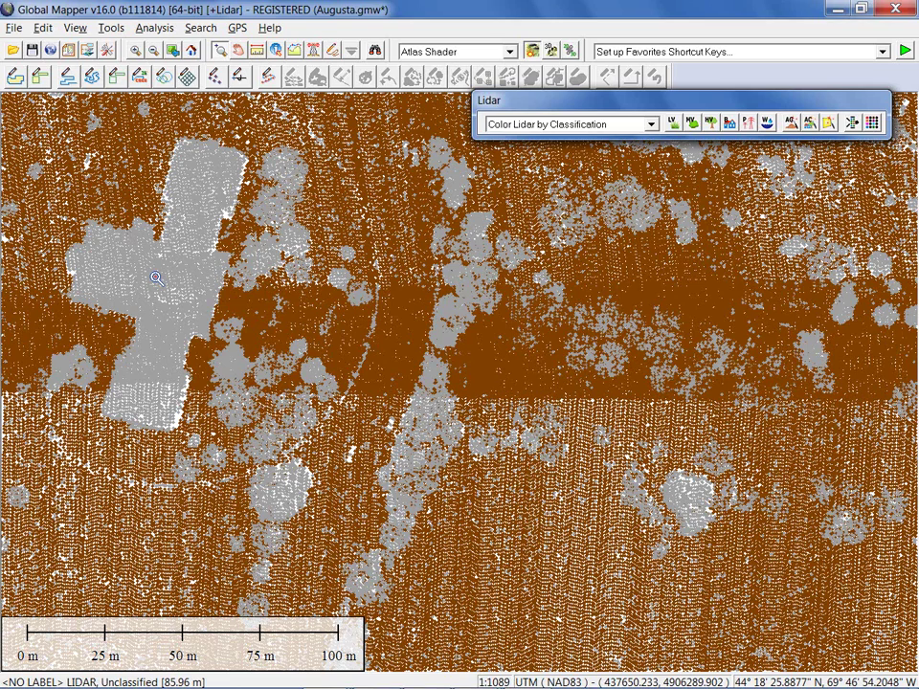
Unload all Augusta data without saving the workspace and load the Portland.gmw workspace.
key("ctrl+u")
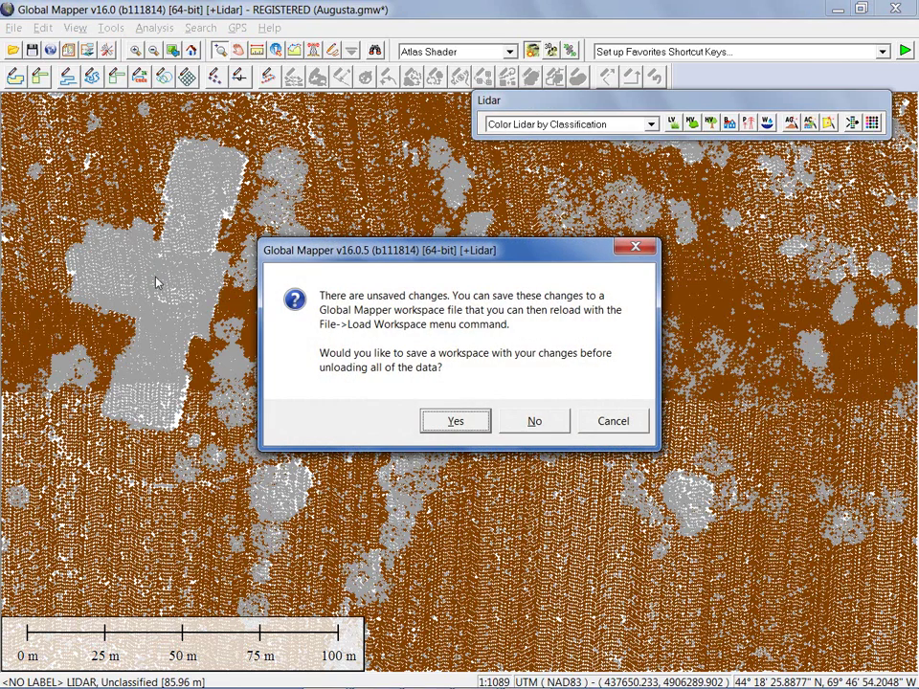
left_click(529, 421)
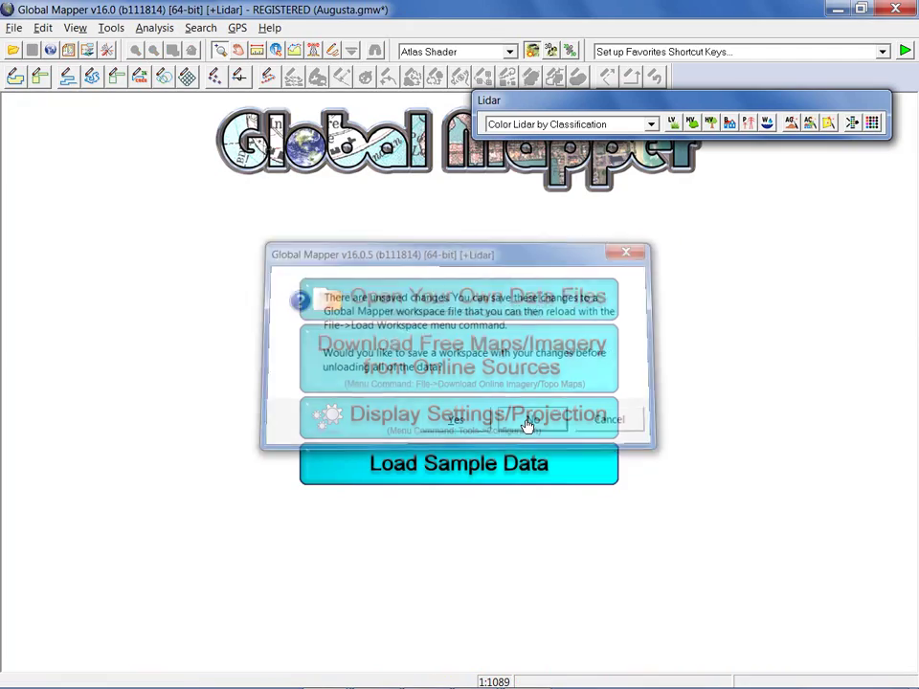
left_click(15, 28)
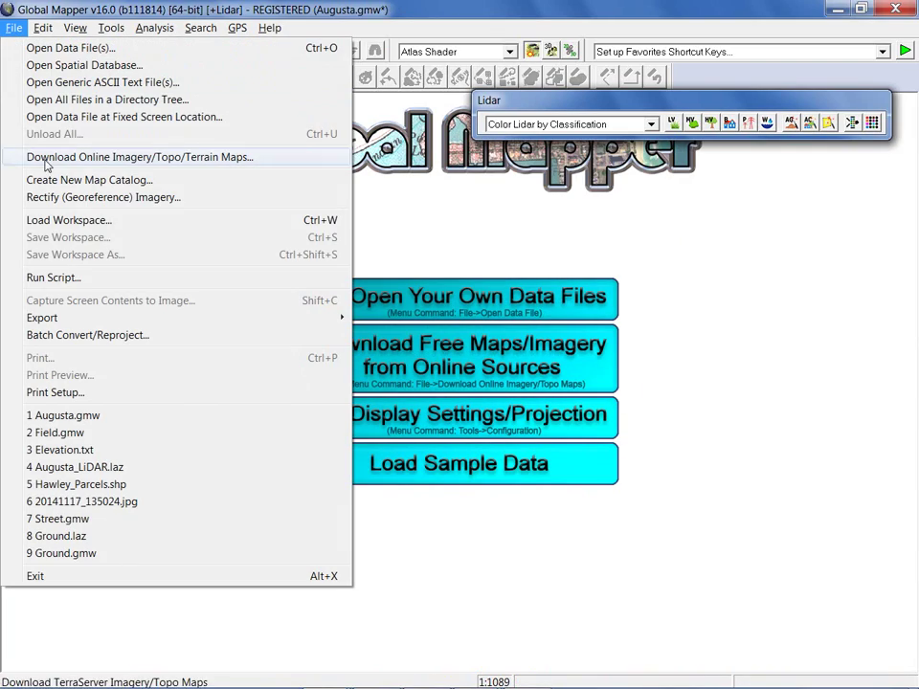
left_click(76, 220)
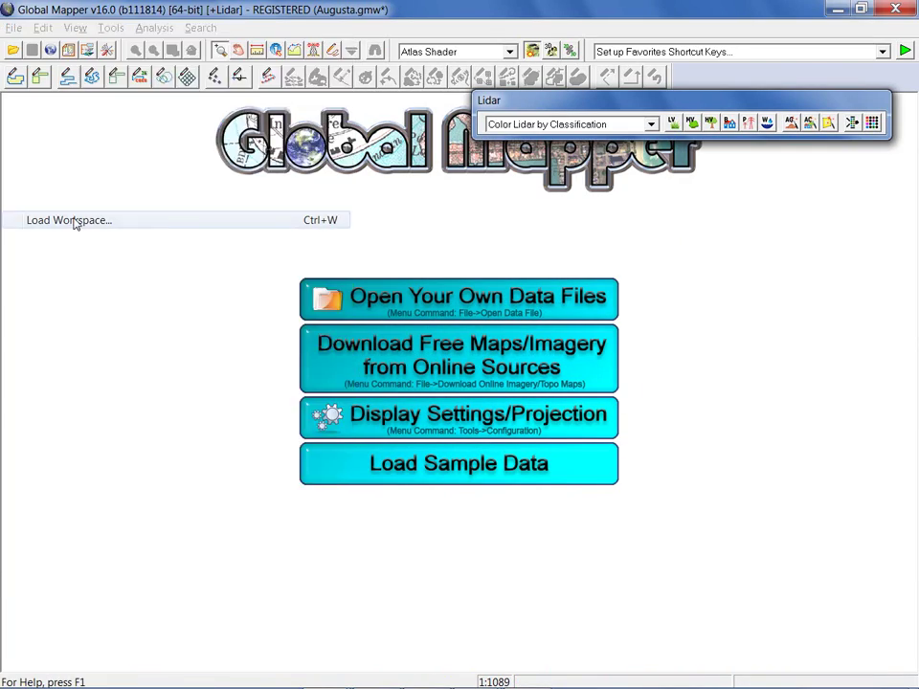
left_click(360, 247)
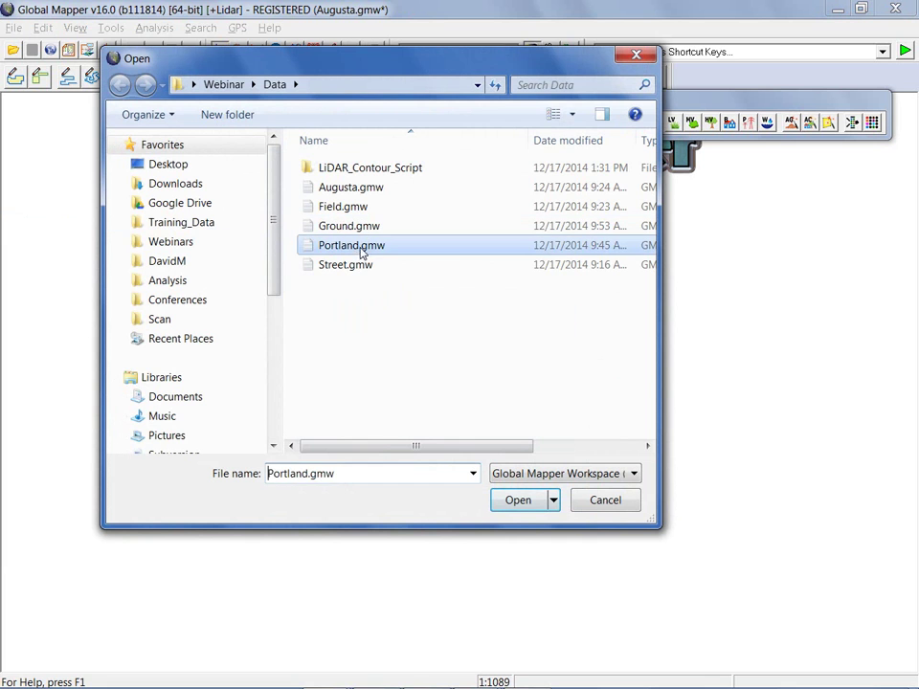
left_click(518, 500)
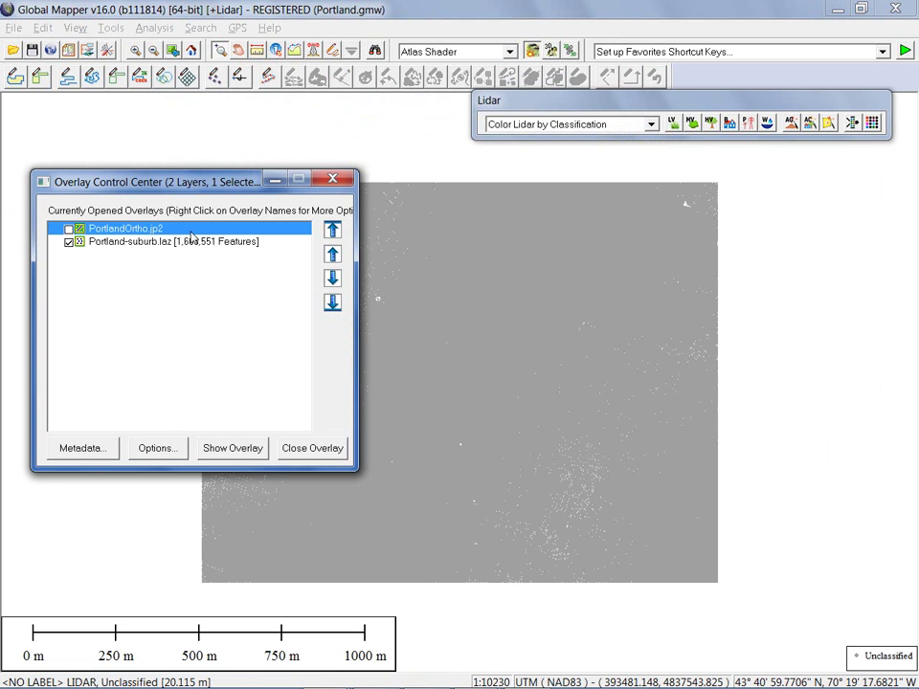
Automatically classify ground points in Portland-suburb.laz with 1 m bins, 0.3 m minimum height departure, 100 m maximum height and 5 degrees expected terrain slope.
left_click_drag(203, 181, 177, 157)
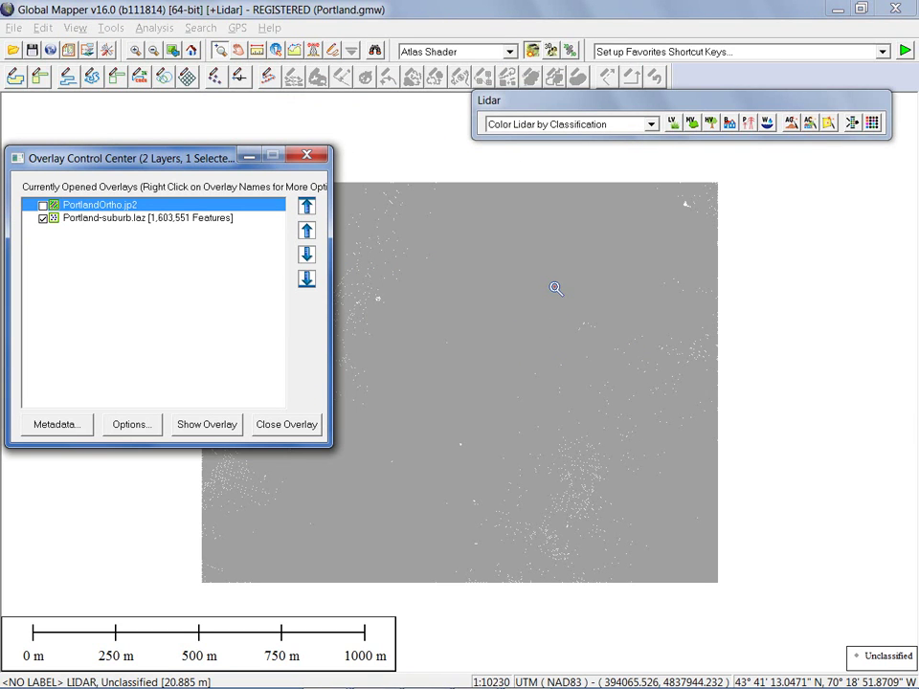
left_click(790, 123)
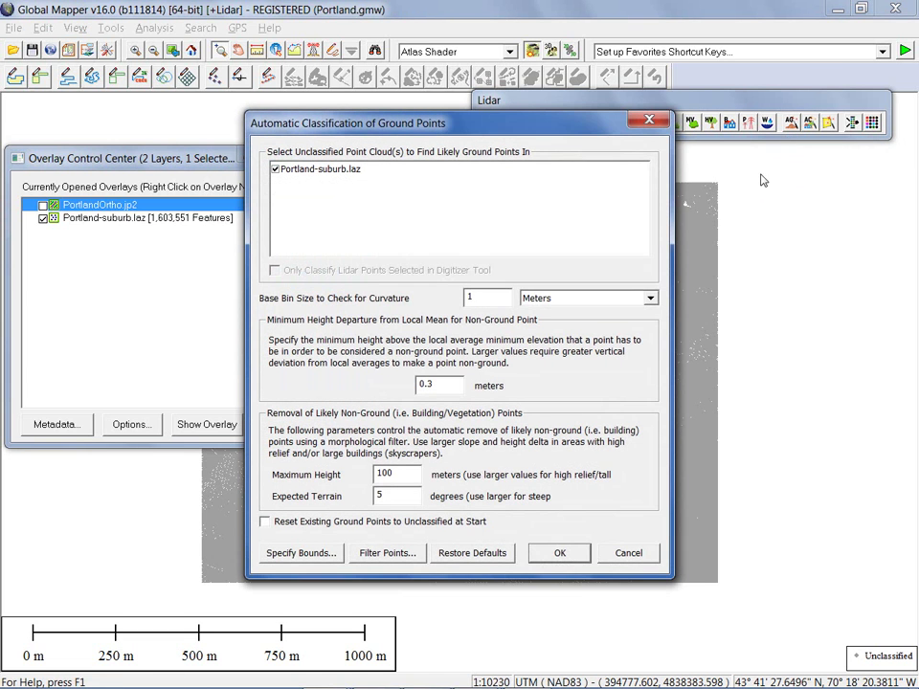
left_click(559, 552)
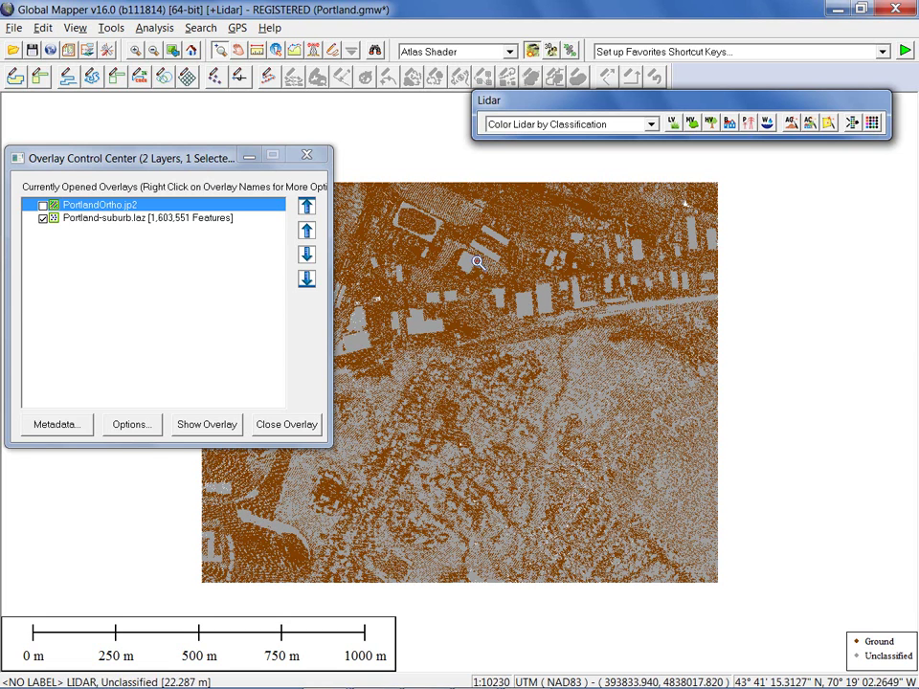
Automatically classify building and vegetation points in Portland-suburb.laz with a base bin size of 1 point spacing and 2 m minimum height above ground.
left_click_drag(448, 257, 601, 353)
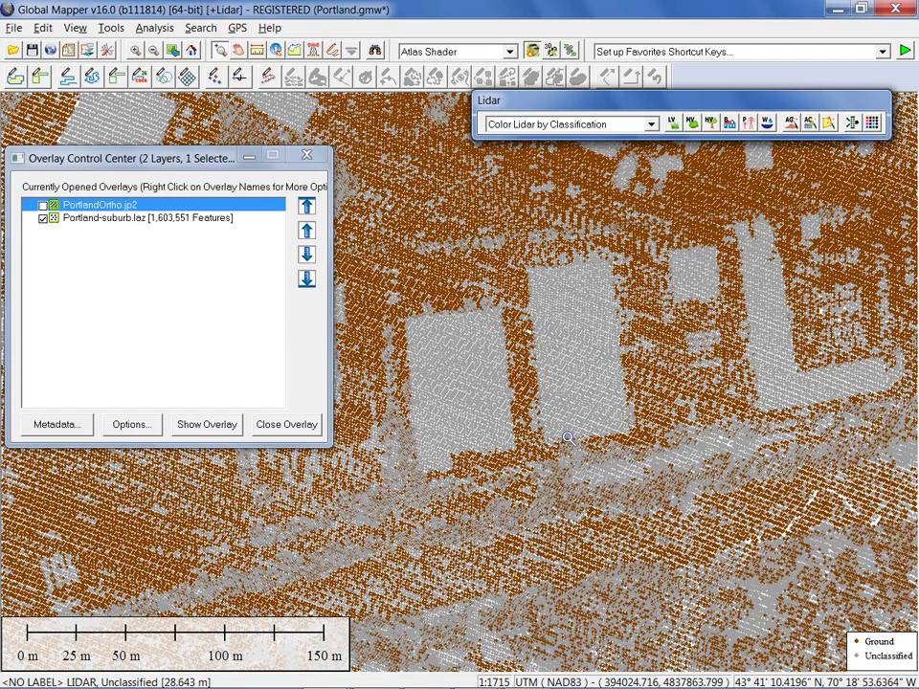
scroll(565, 333, "down", 1)
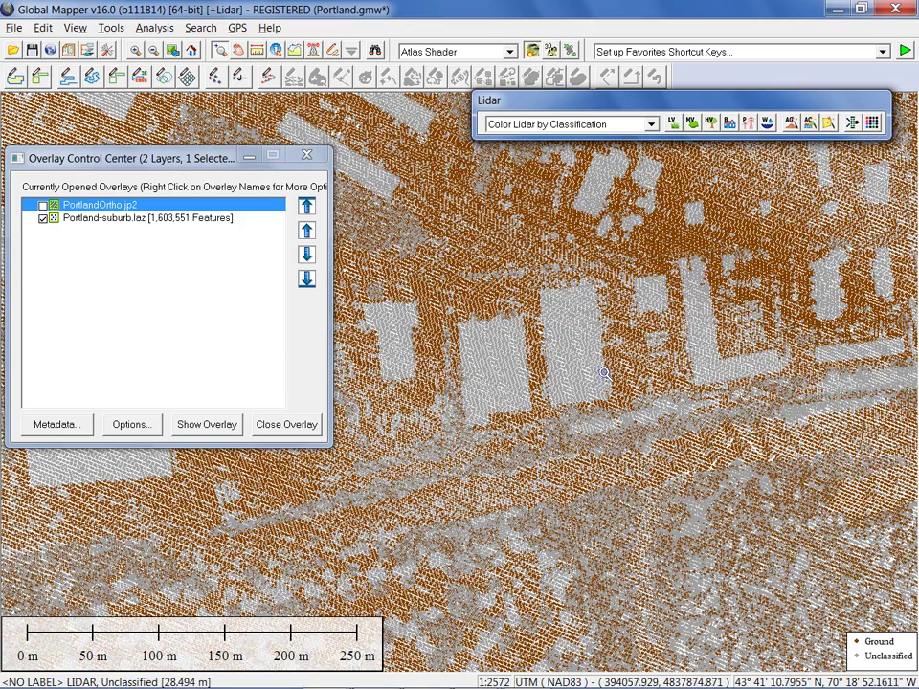
left_click(809, 123)
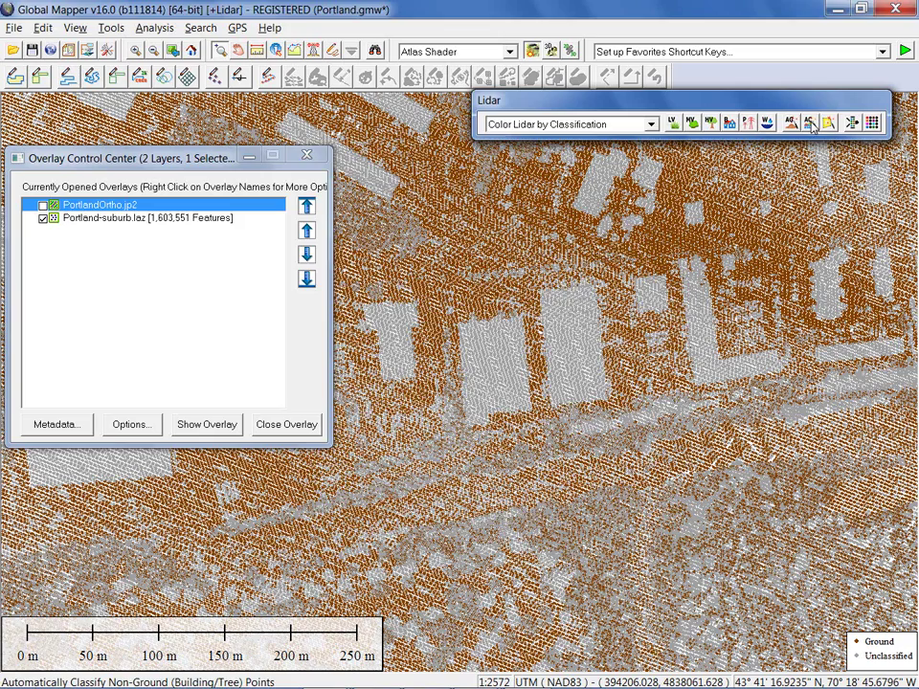
left_click_drag(484, 141, 303, 133)
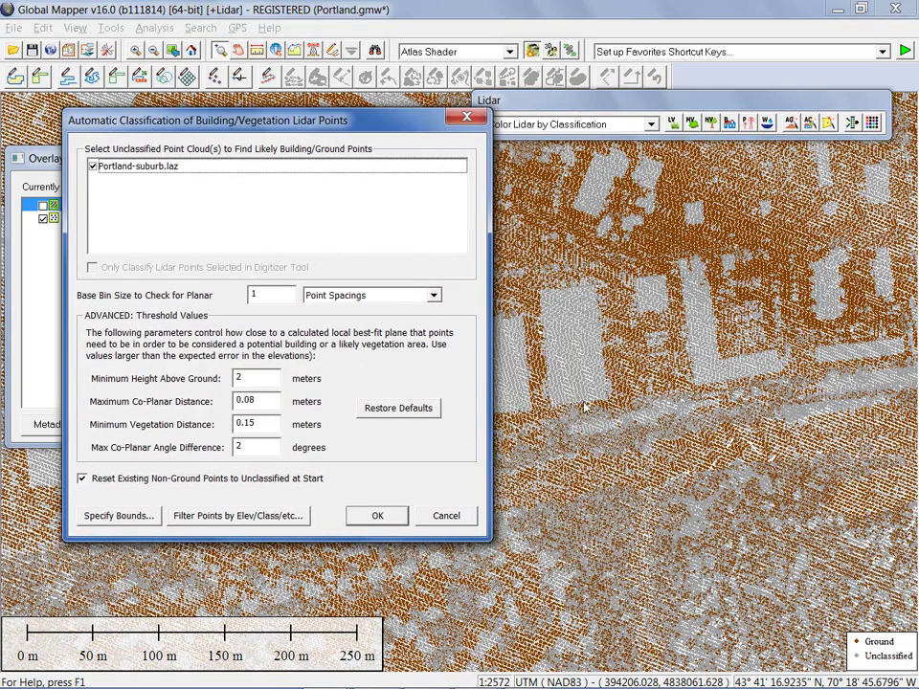
left_click(251, 377)
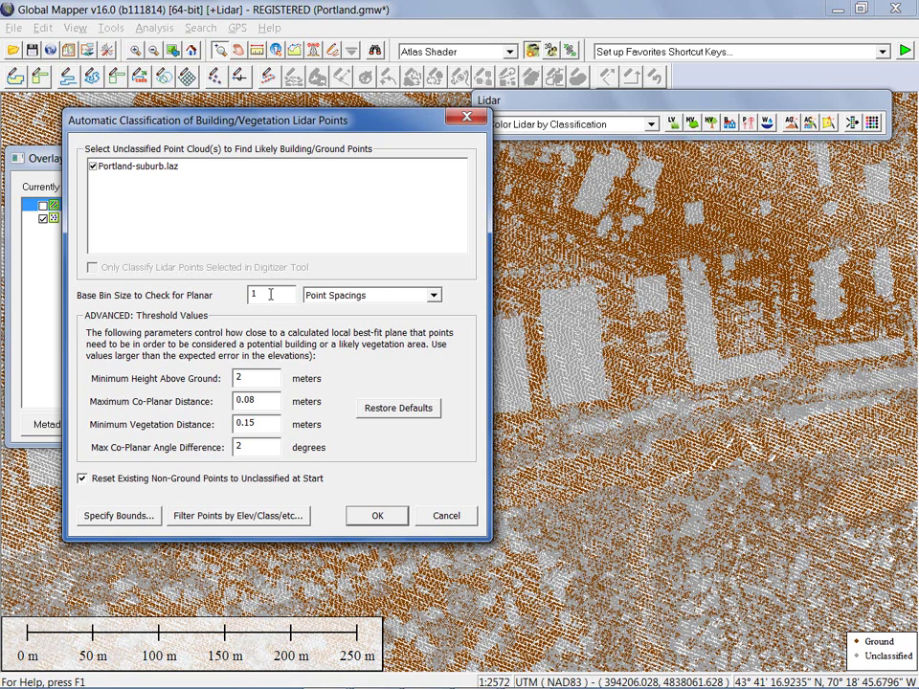
left_click(328, 300)
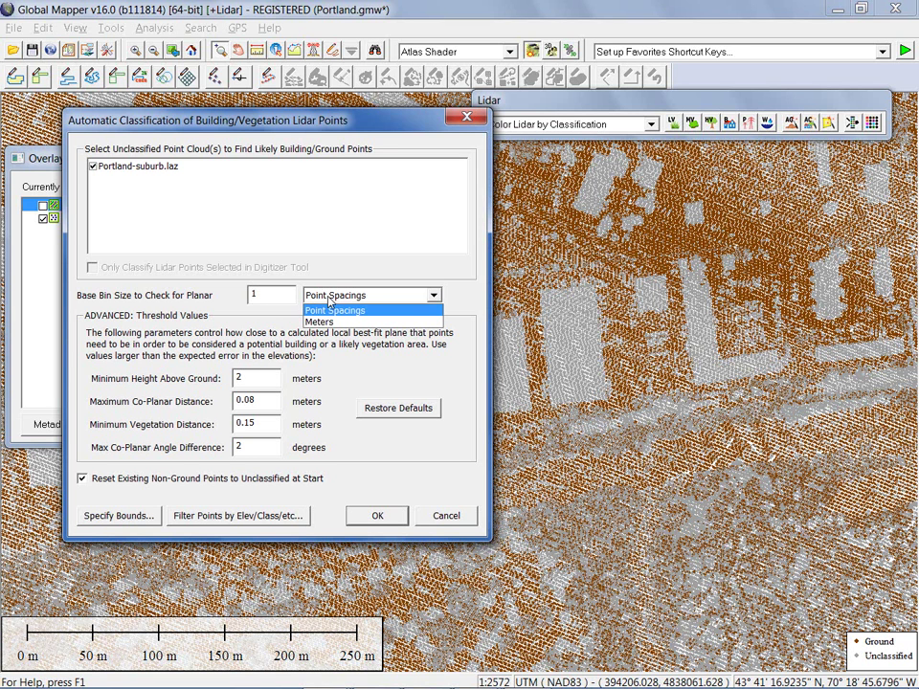
left_click(328, 301)
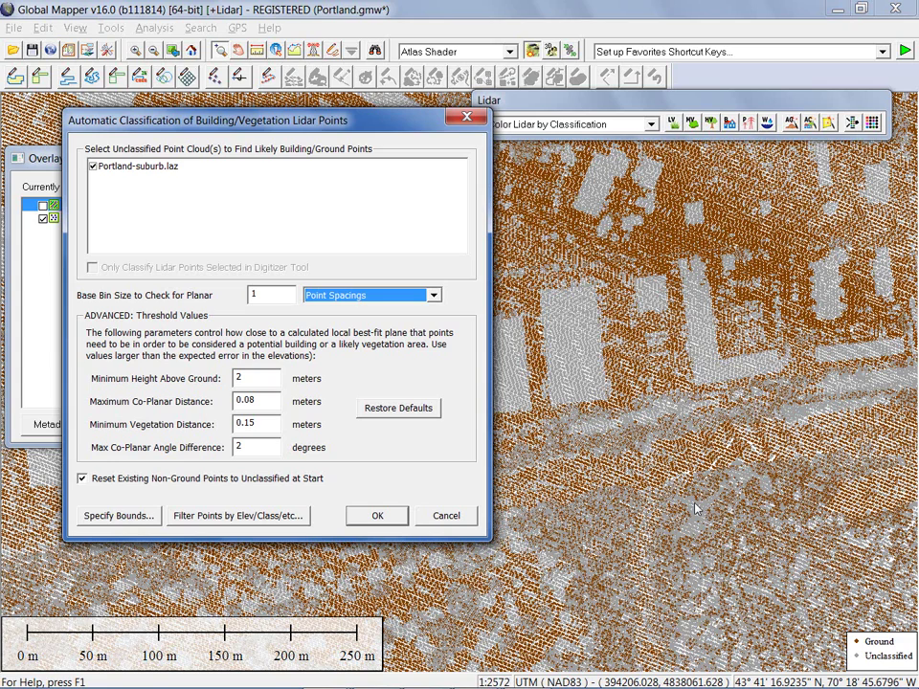
left_click(377, 517)
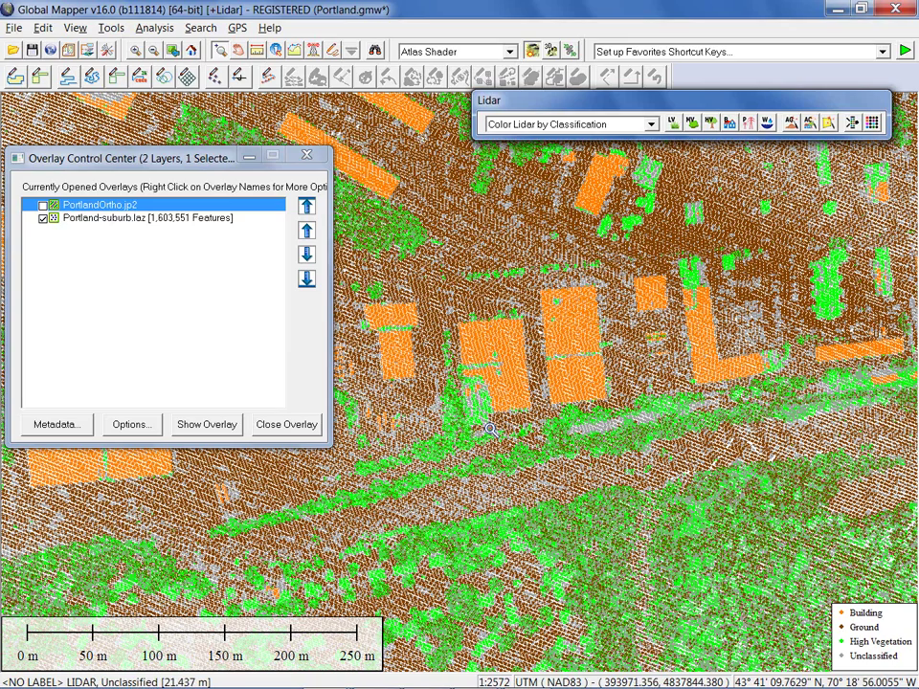
Examine the building and high vegetation classification across the western part of the Portland point cloud.
key("Up")
key("Left")
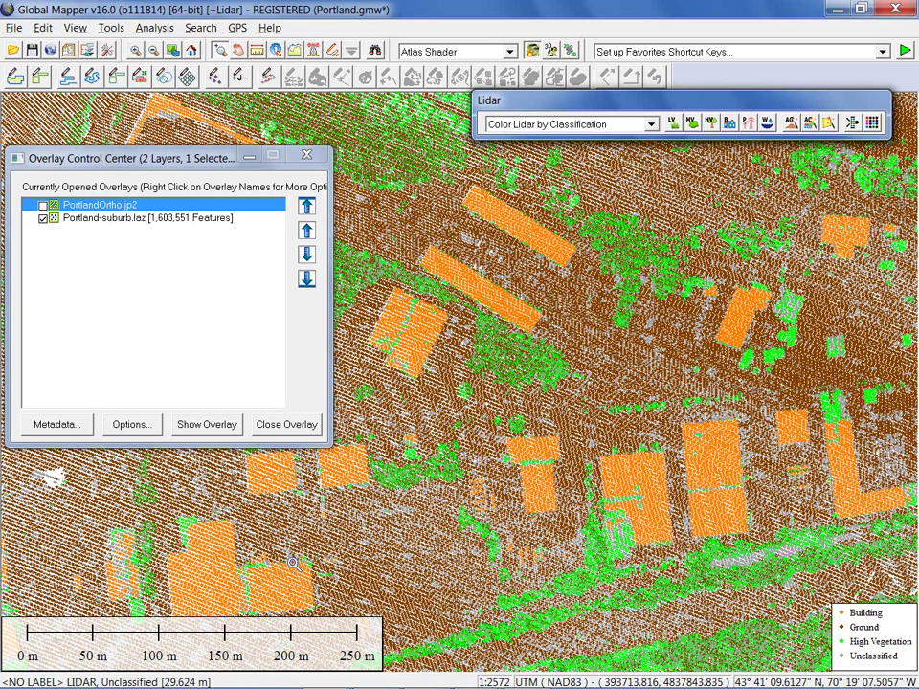
key("Left")
key("Left")
key("Left")
key("Down")
key("Left")
key("Left")
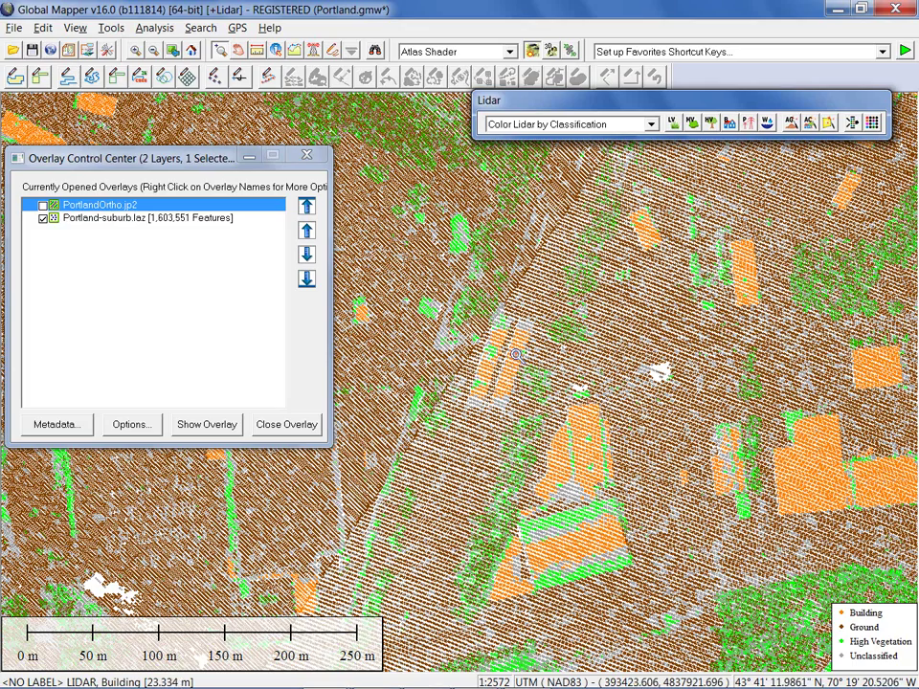
Cut a path profile about 186 m long lengthwise through the large building whose roof interior is classified as ground.
left_click_drag(659, 289, 517, 411)
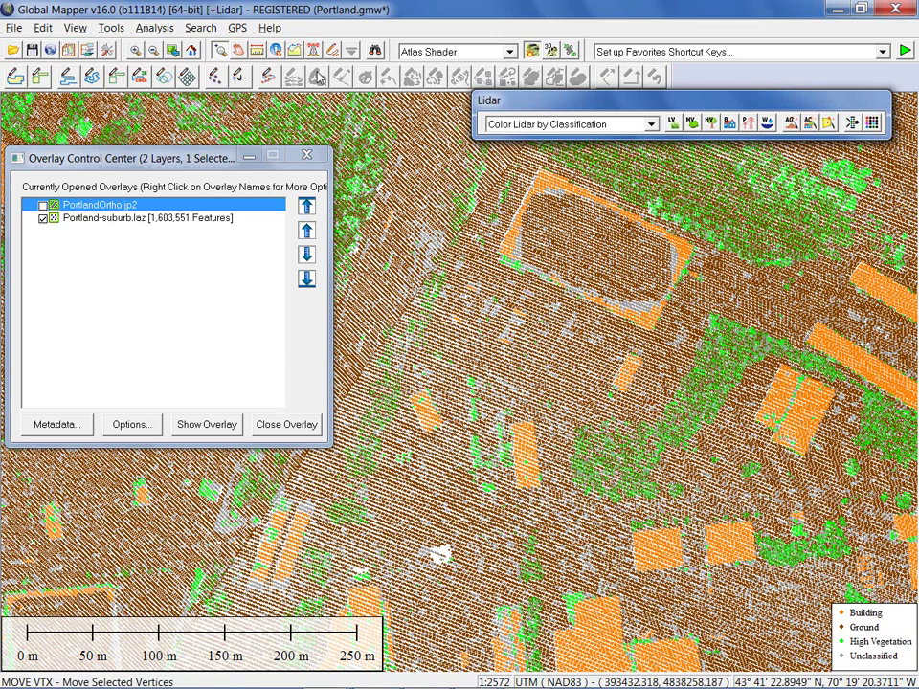
left_click(237, 52)
left_click(478, 192)
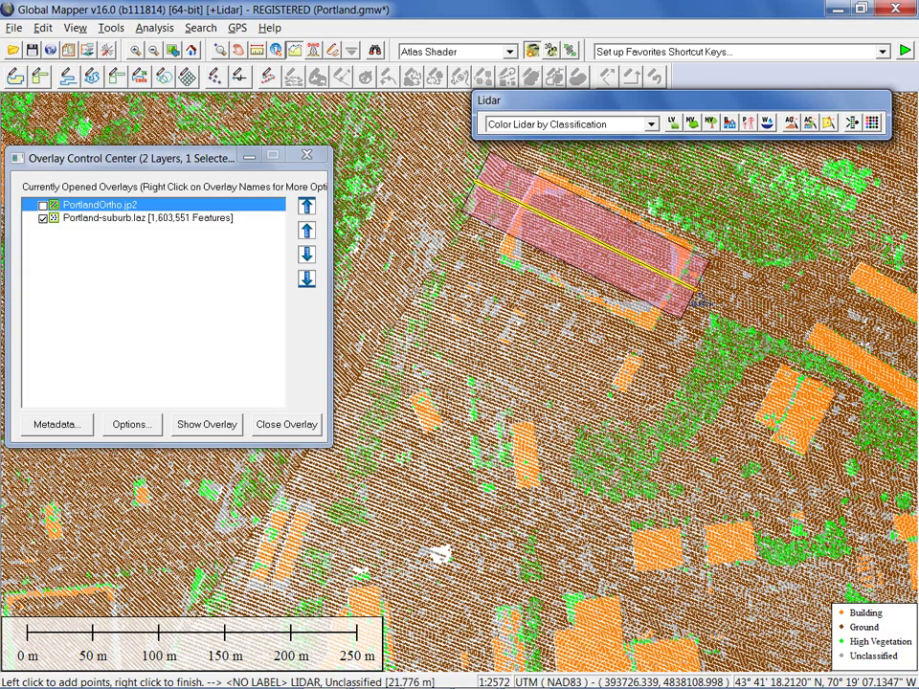
right_click(698, 302)
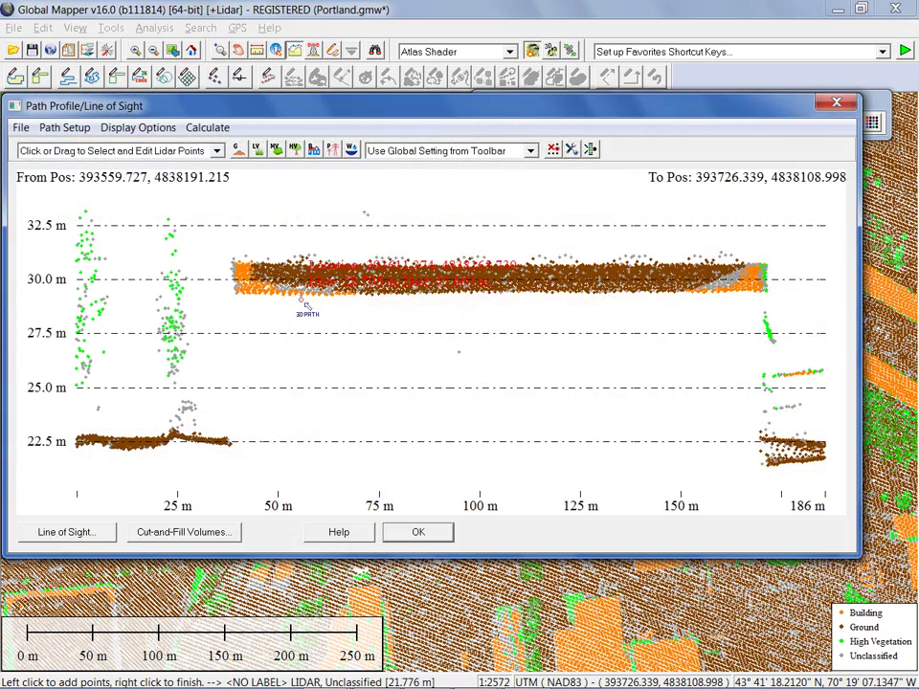
Reclassify all roof points between about 29 and 31 m elevation in the profile as Building and close the profile.
left_click_drag(215, 231, 784, 330)
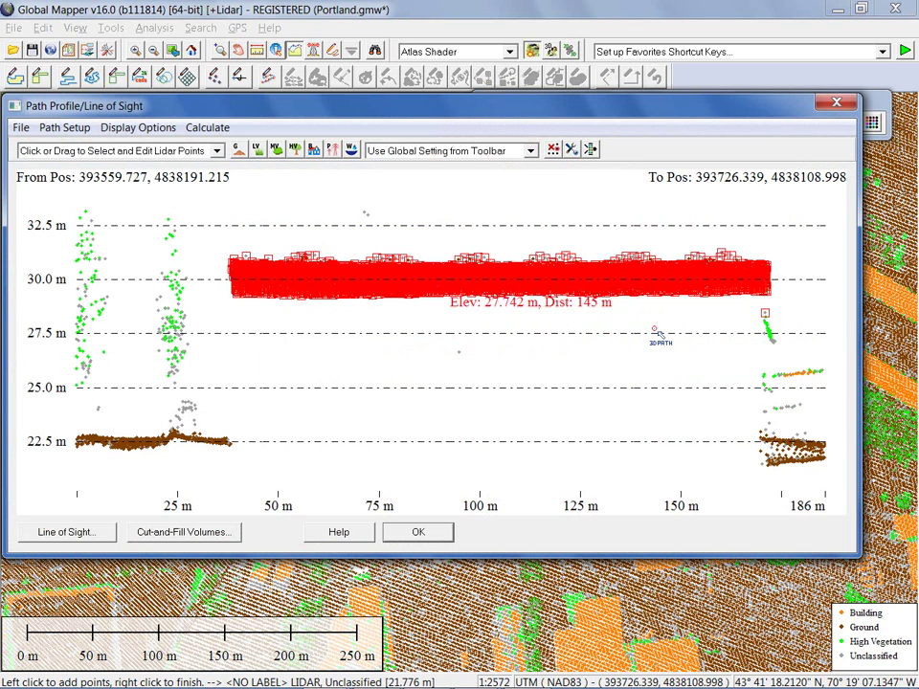
left_click(315, 150)
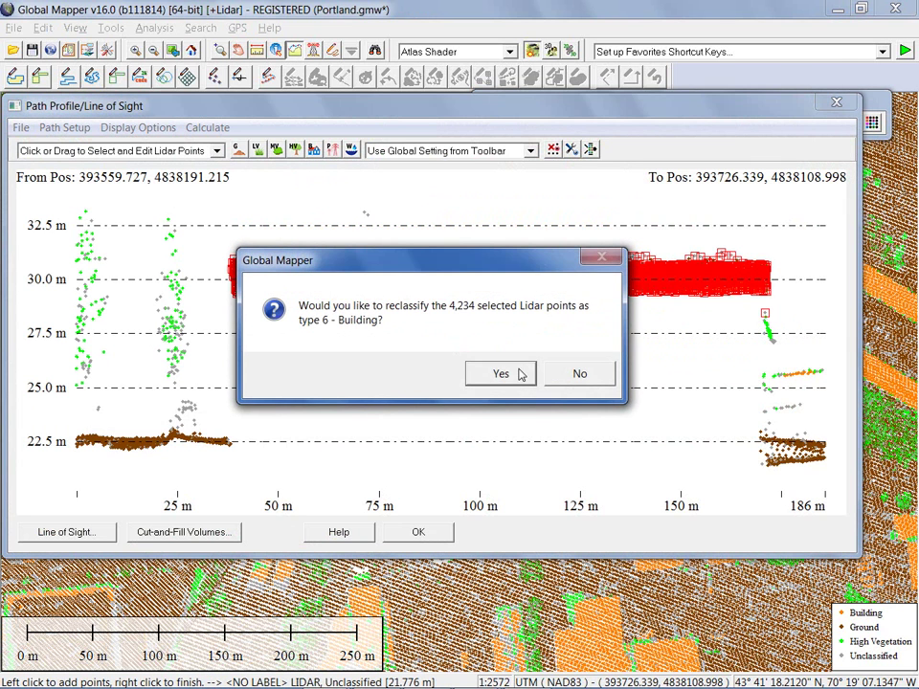
left_click(519, 372)
left_click(420, 532)
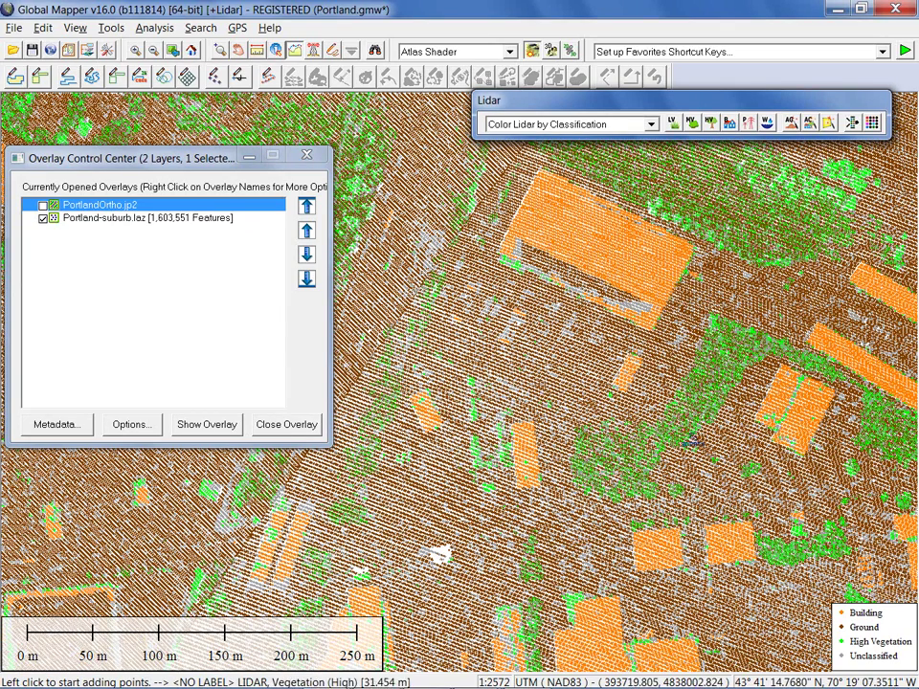
Extract 3D building outlines and tree points from Portland-suburb.laz at 1 m resolution, with 4 m minimum tree height and 3 to 20 m tree spread.
key("Right")
key("Right")
key("Right")
key("Down")
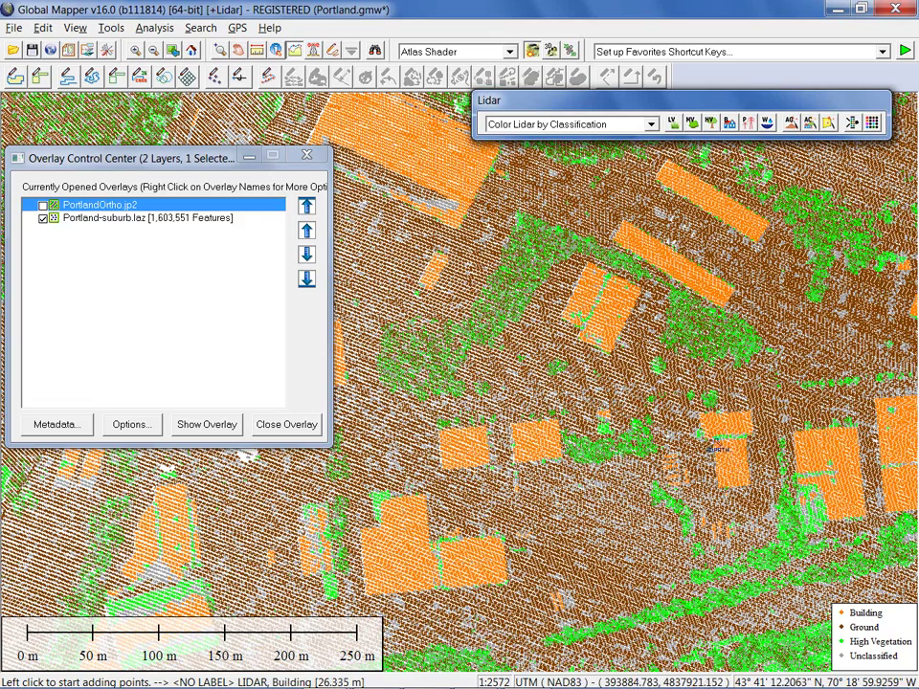
scroll(517, 362, "up", 2)
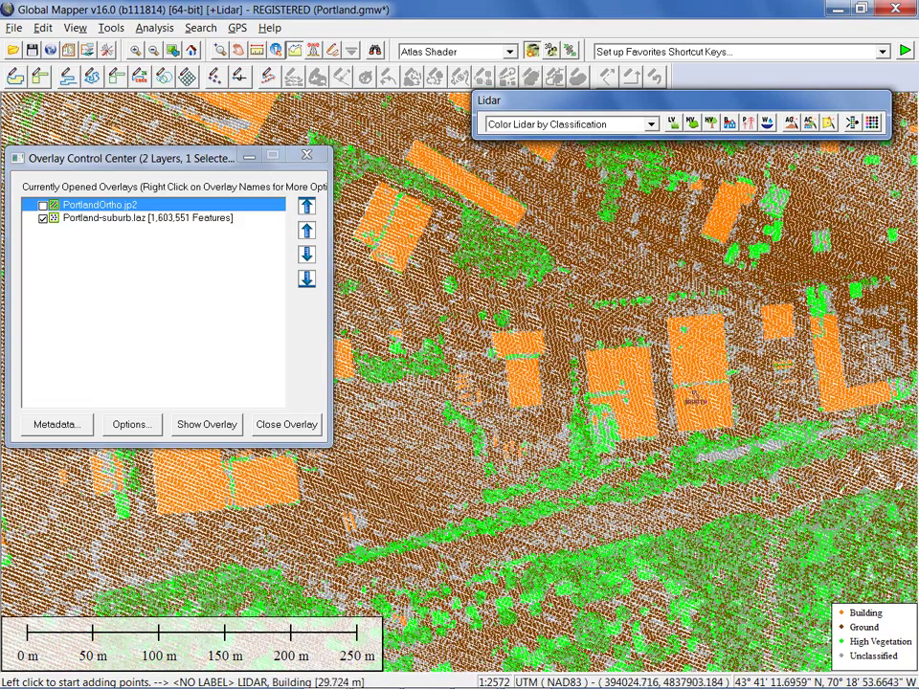
left_click(829, 125)
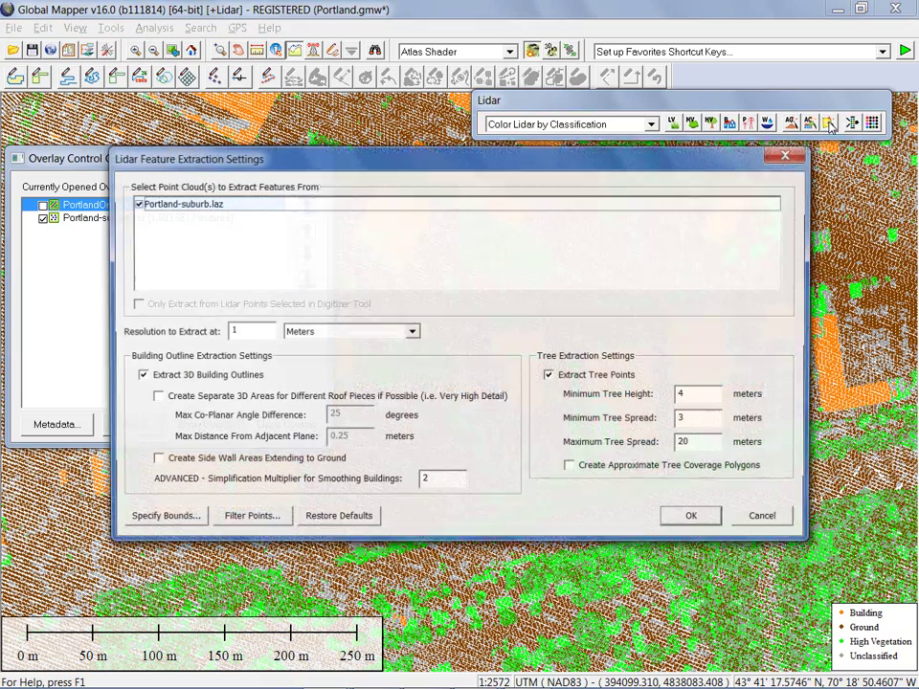
left_click_drag(574, 156, 527, 69)
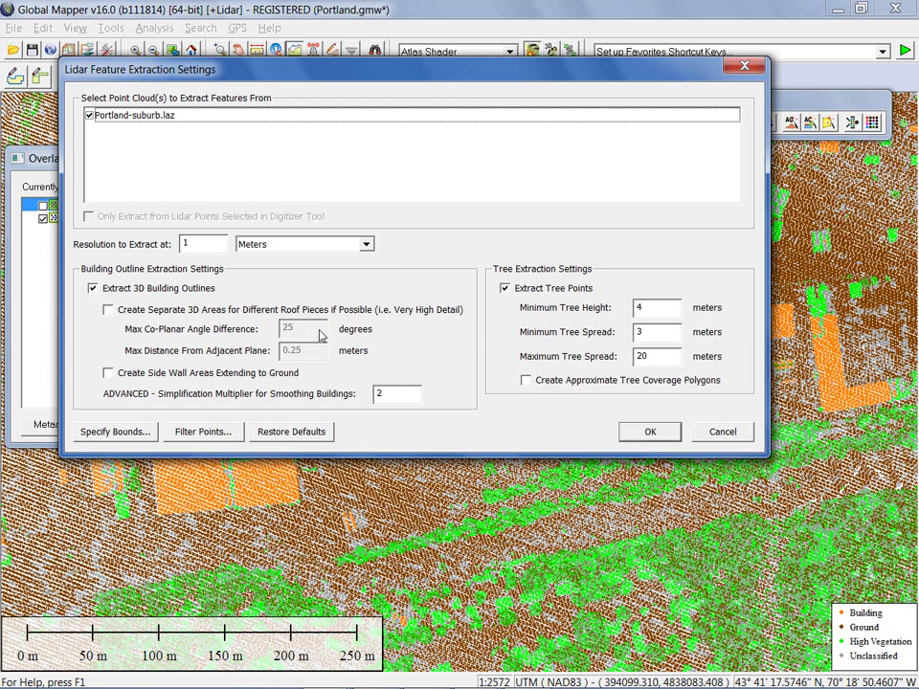
left_click(649, 433)
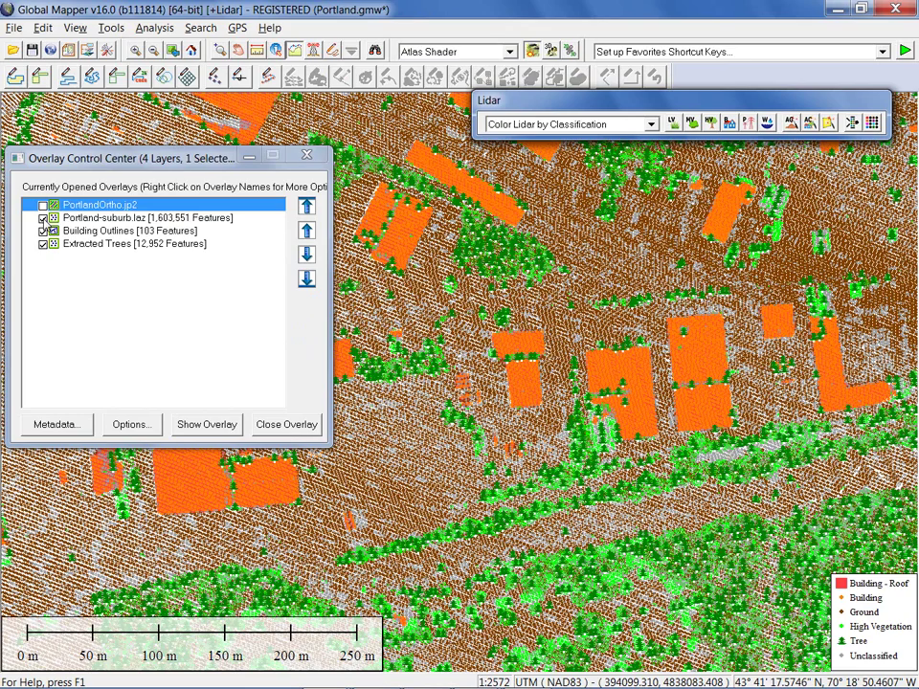
Hide the Portland-suburb.laz and Building Outlines layers and inspect the attributes of one isolated extracted tree.
left_click(42, 218)
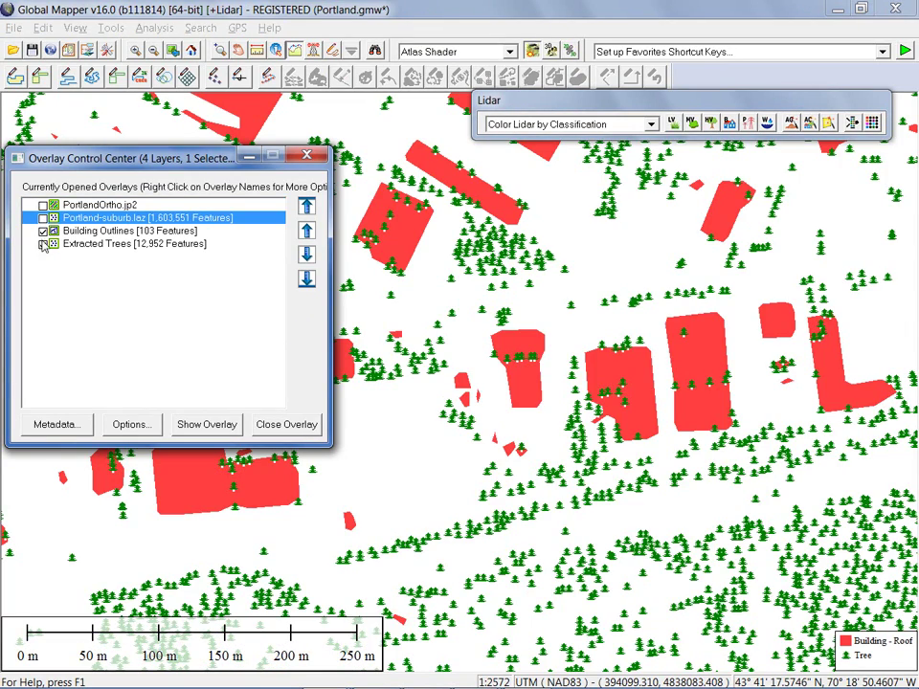
left_click(43, 231)
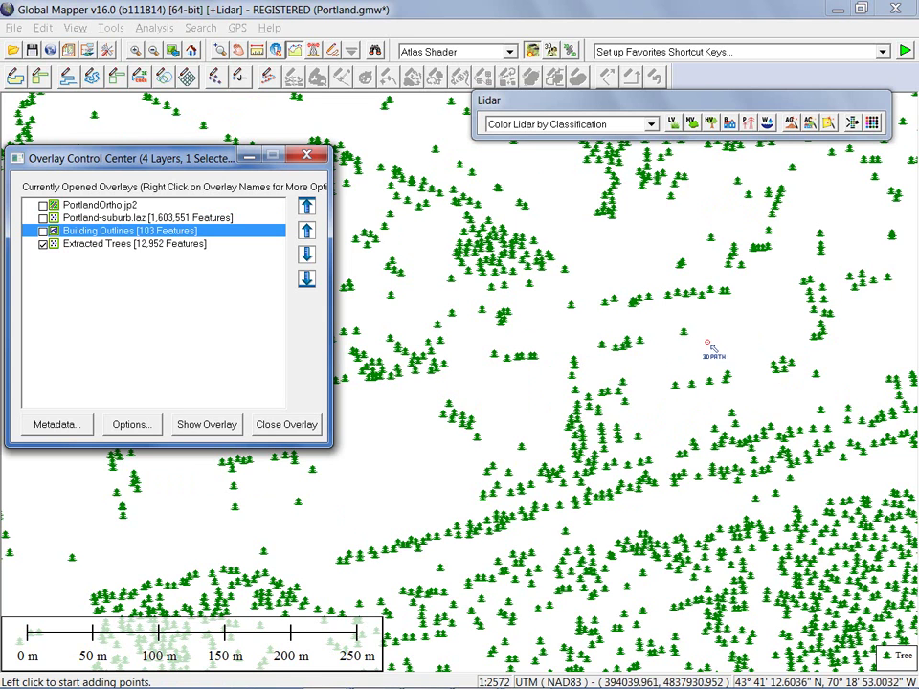
left_click(465, 217)
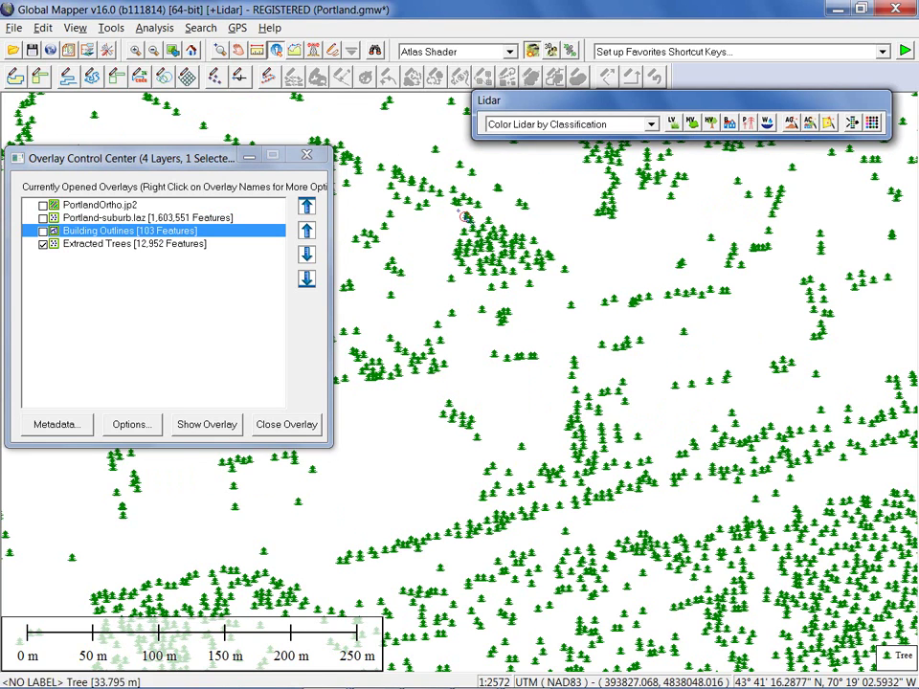
left_click(689, 344)
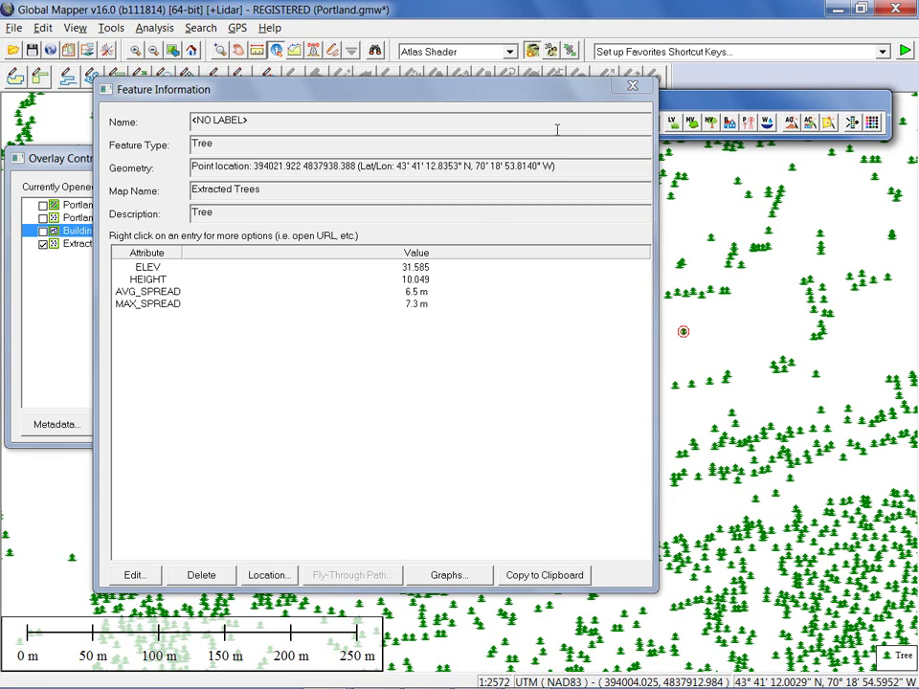
left_click(633, 85)
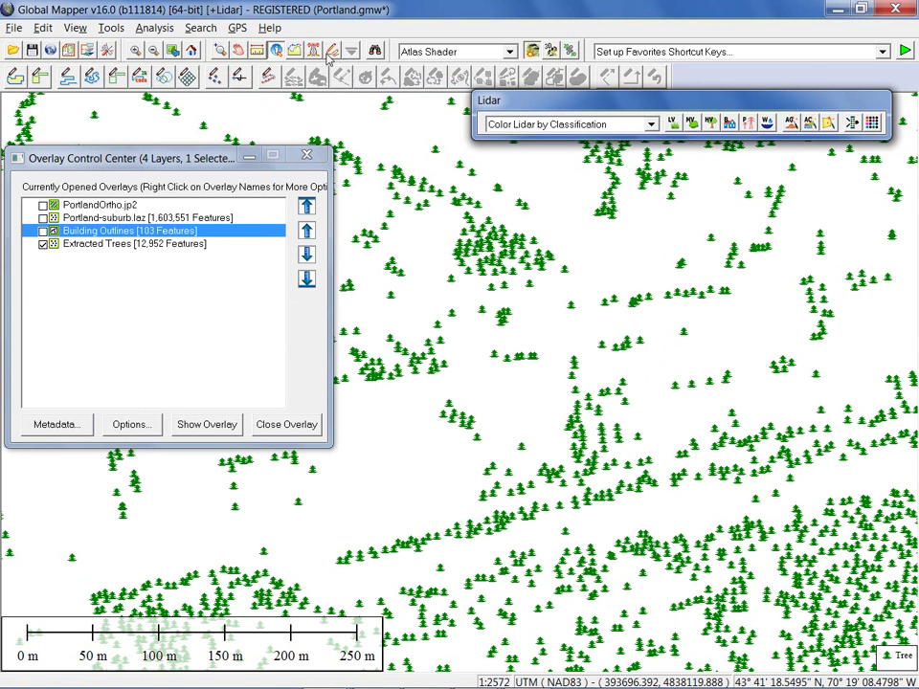
List the extracted trees in the vector data search, set the comparison type to Number, and sort them by ascending height.
left_click(376, 52)
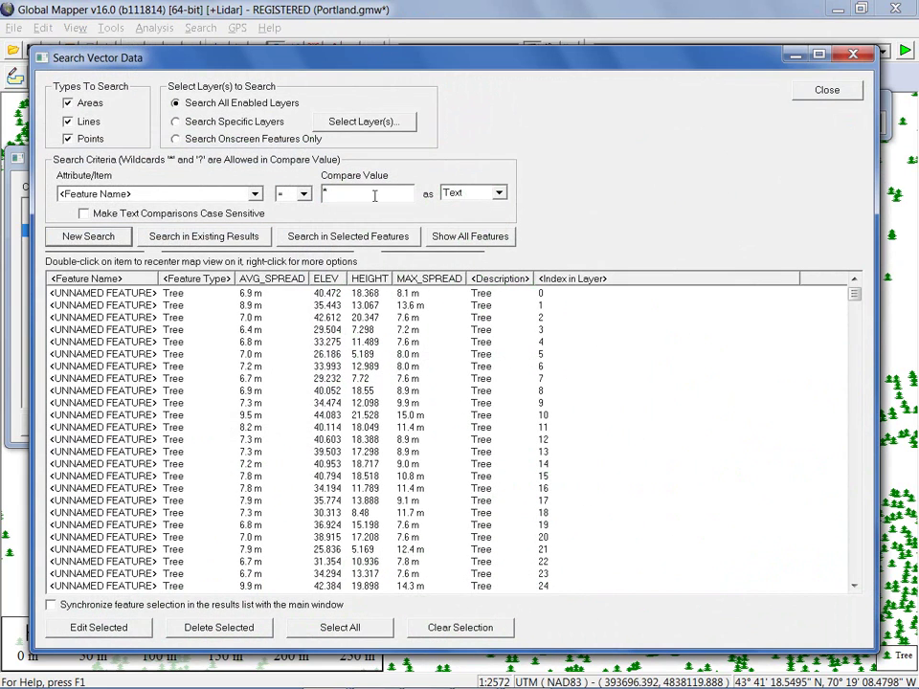
left_click(455, 193)
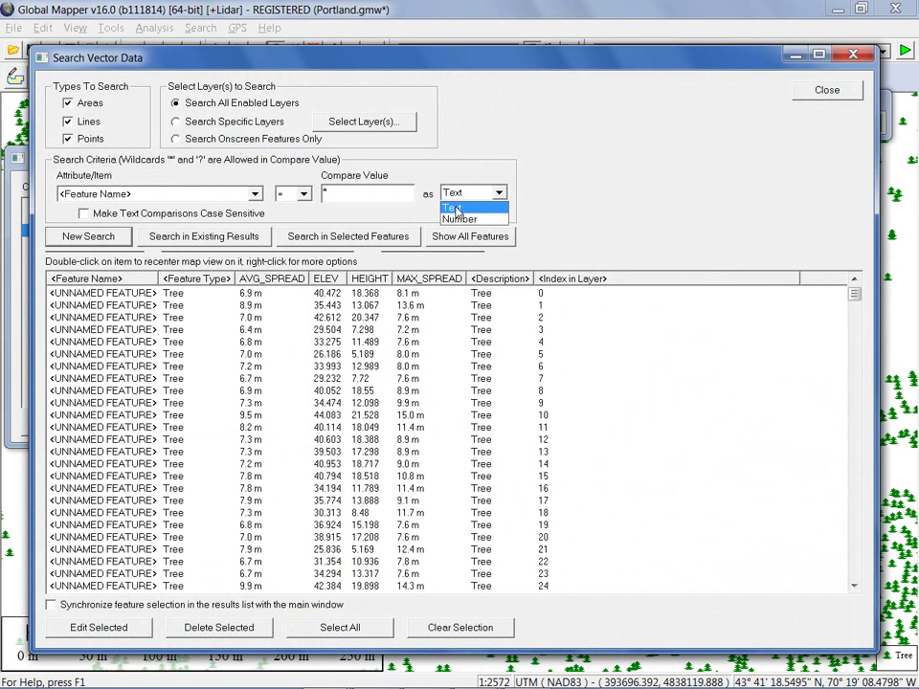
left_click(457, 220)
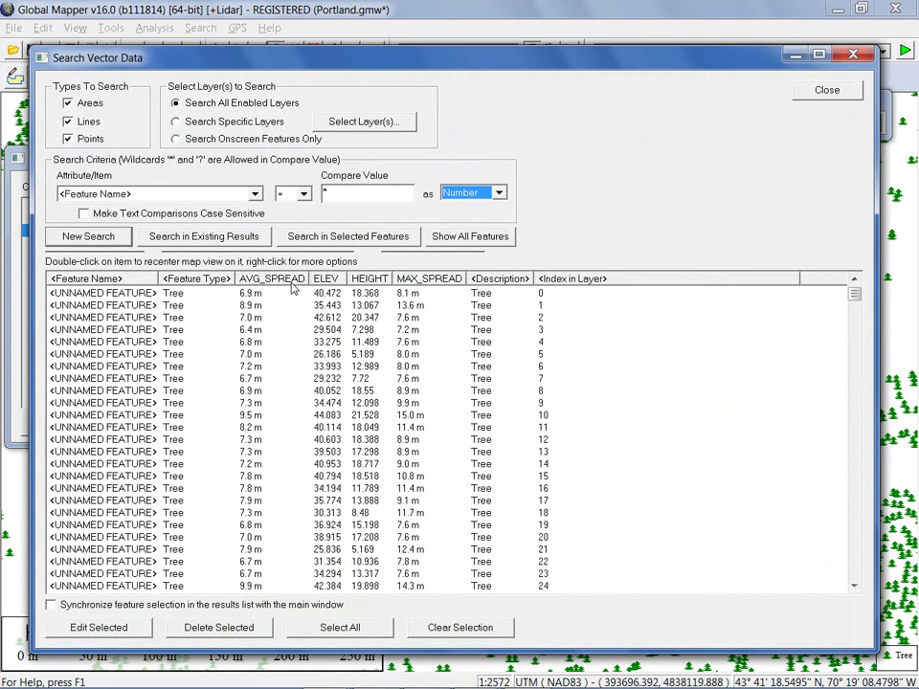
left_click(364, 280)
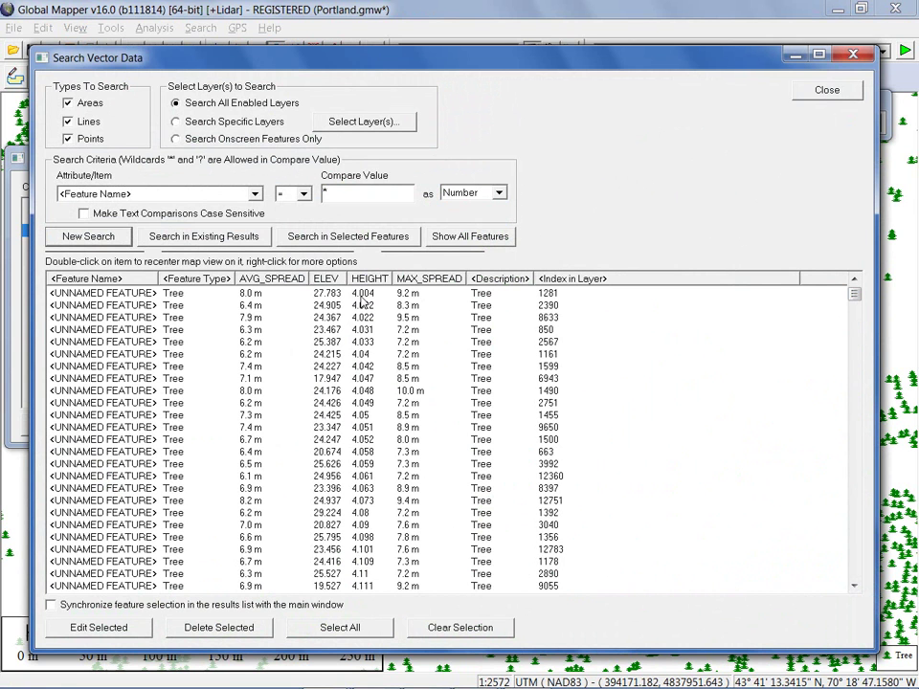
left_click_drag(852, 302, 766, 582)
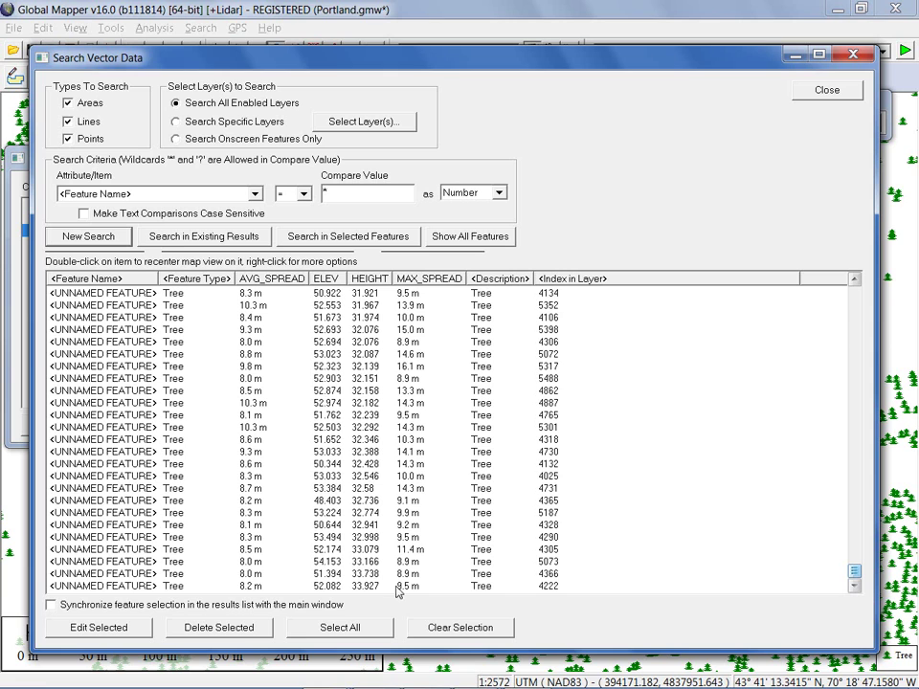
Select the thirteen tallest trees in the sorted list to locate them on the map, and close the search.
left_click(364, 439)
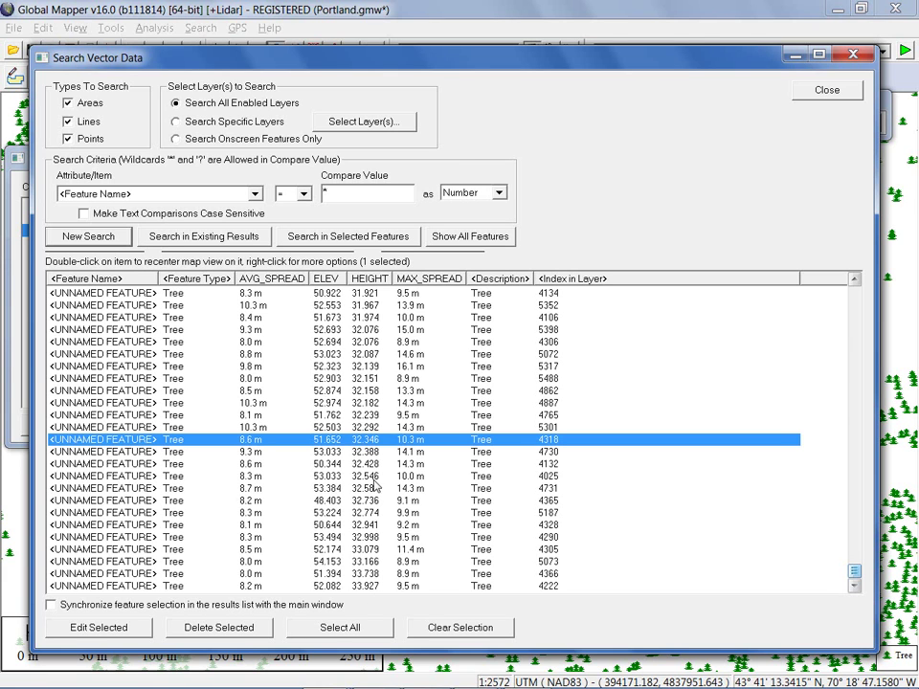
left_click(402, 586, "shift")
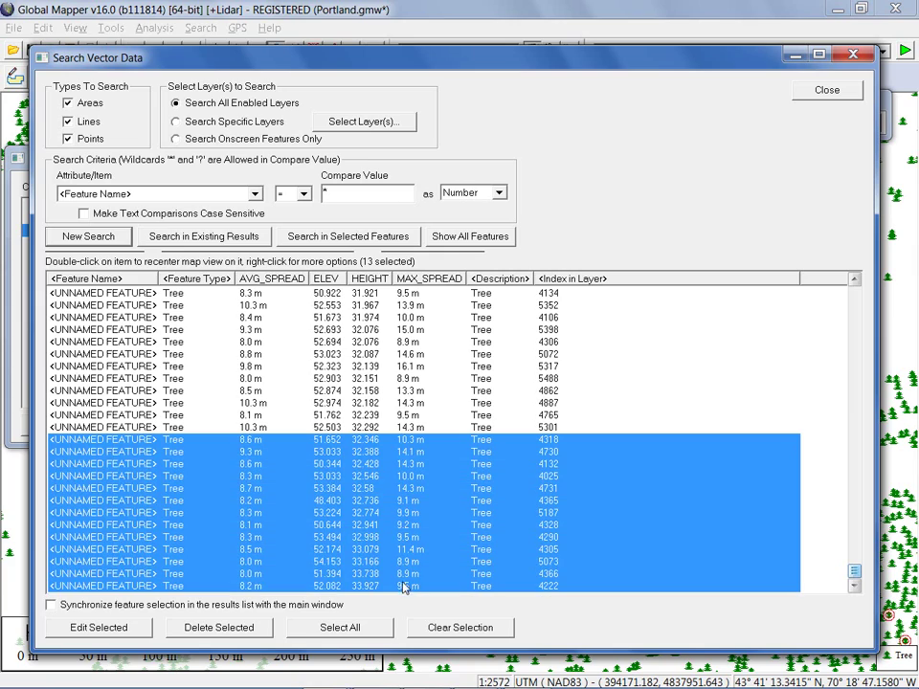
left_click_drag(409, 58, 371, 59)
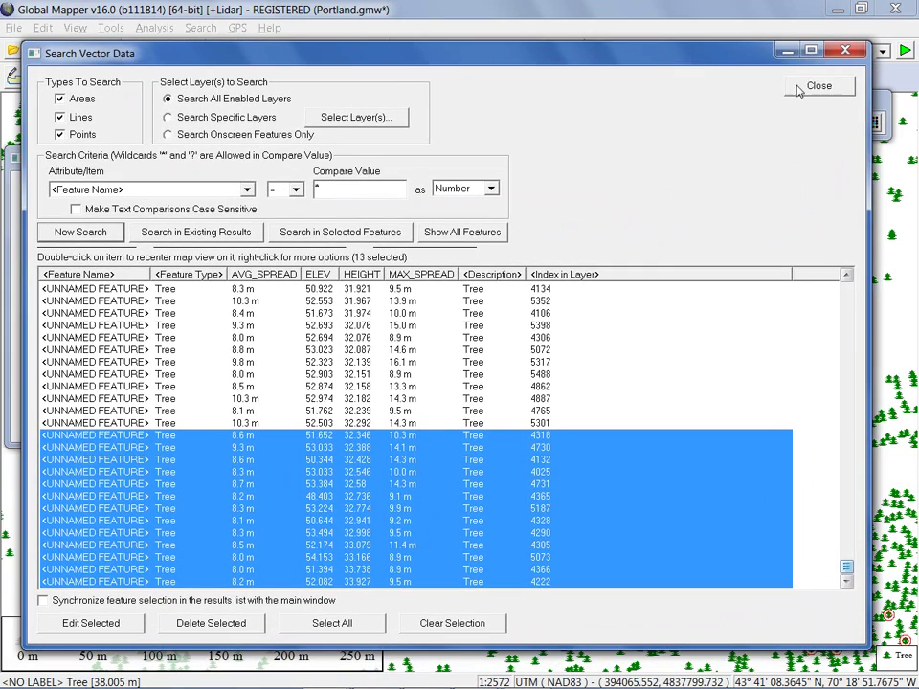
left_click(815, 86)
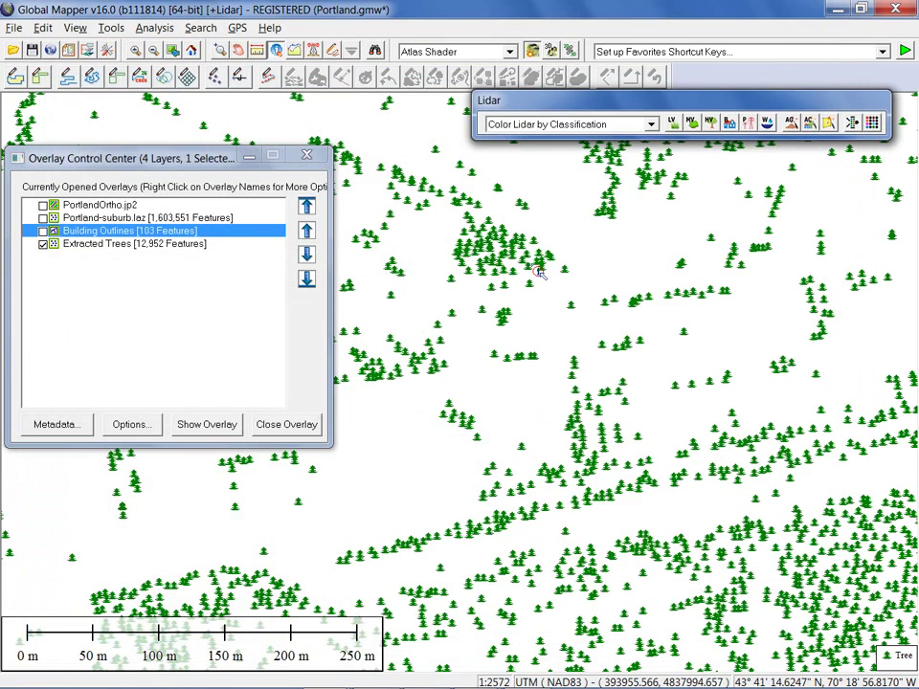
Hide the Extracted Trees layer, show Building Outlines, and view the two long parallel buildings in 3D.
left_click(42, 244)
left_click(42, 231)
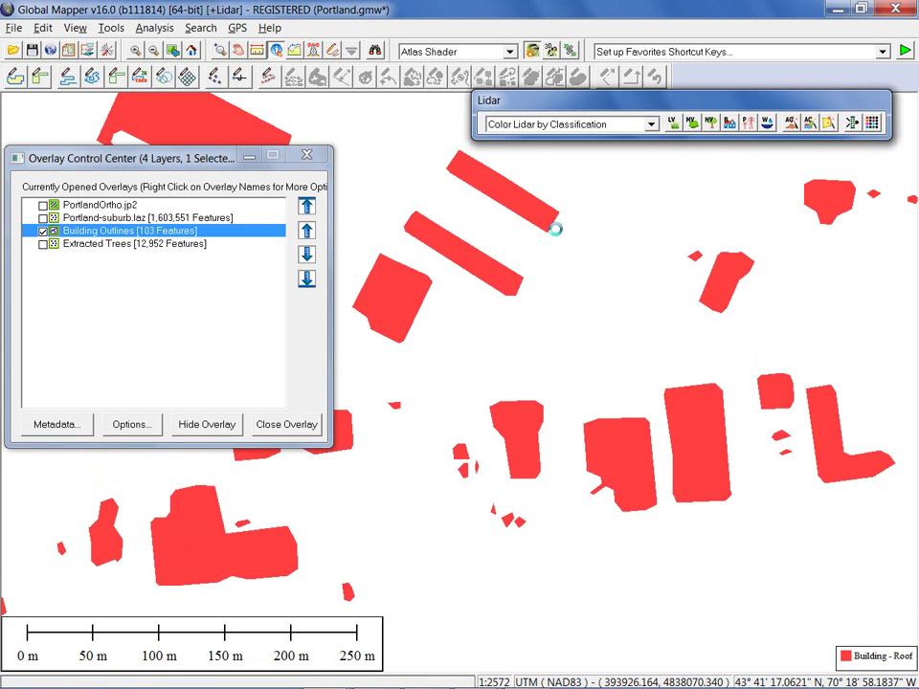
scroll(554, 228, "up", 3)
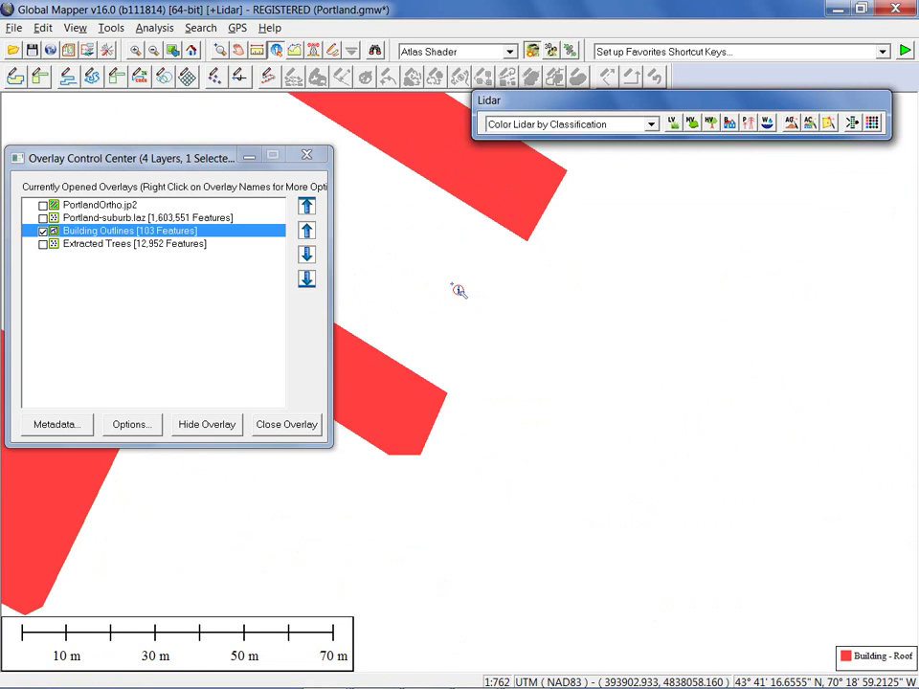
key("Left")
key("Up")
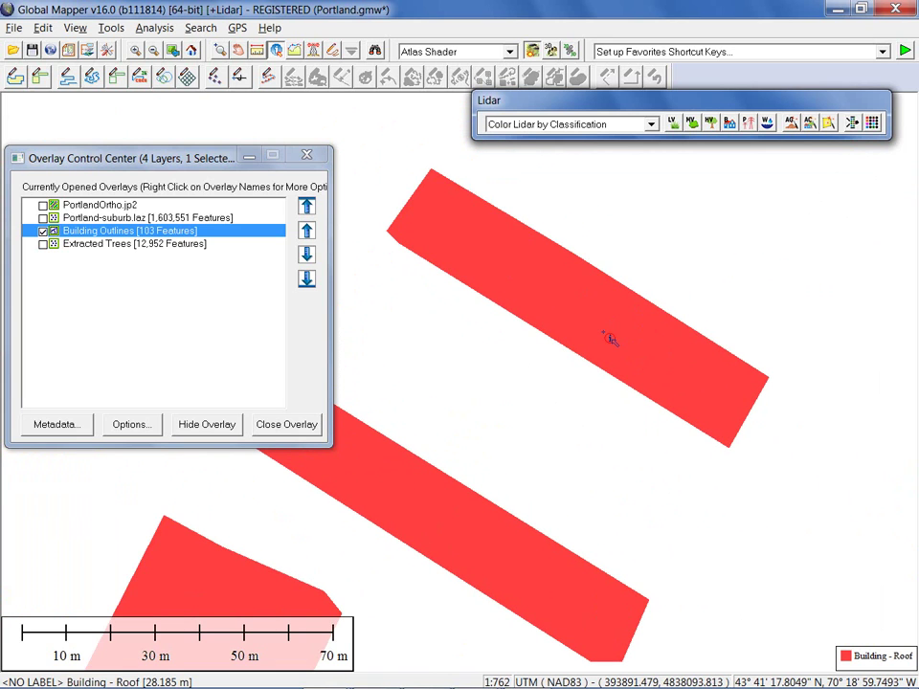
left_click(552, 51)
left_click_drag(608, 463, 550, 449)
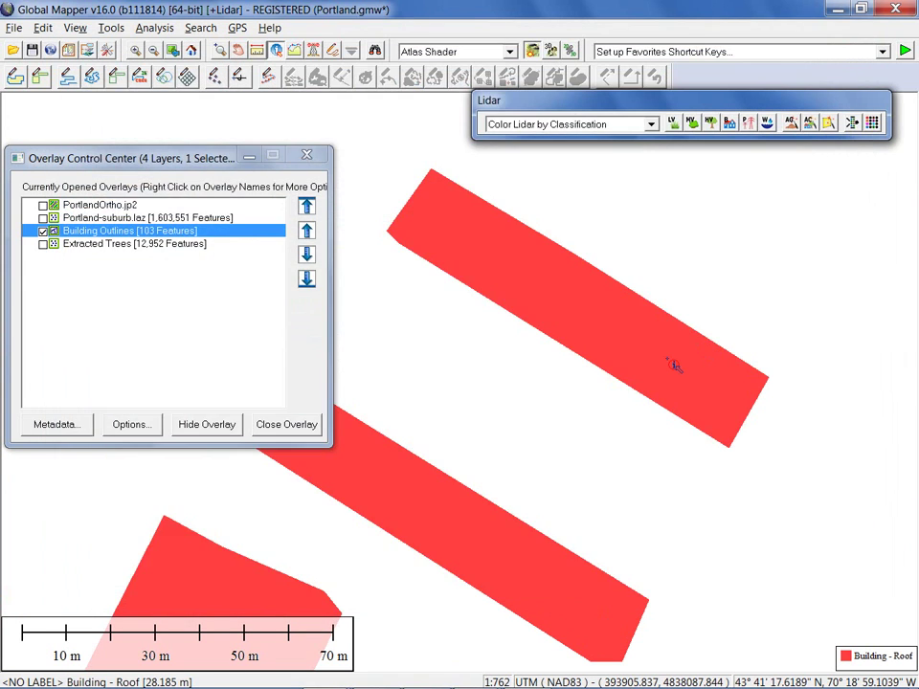
Inspect the elevation and average height attributes of the upper long building outline, and close its information.
left_click(676, 364)
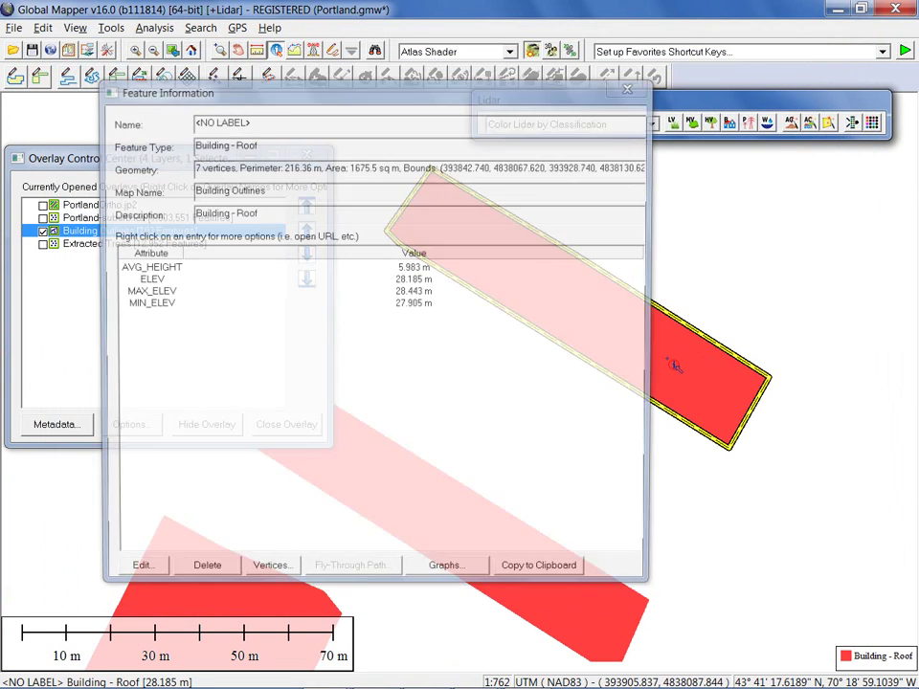
left_click(354, 279)
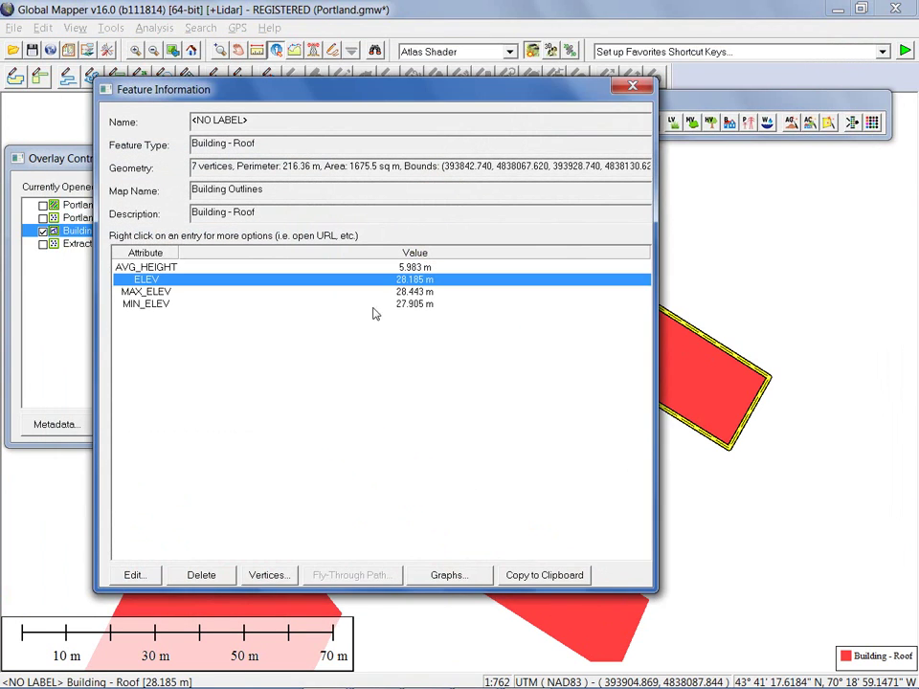
left_click(415, 269)
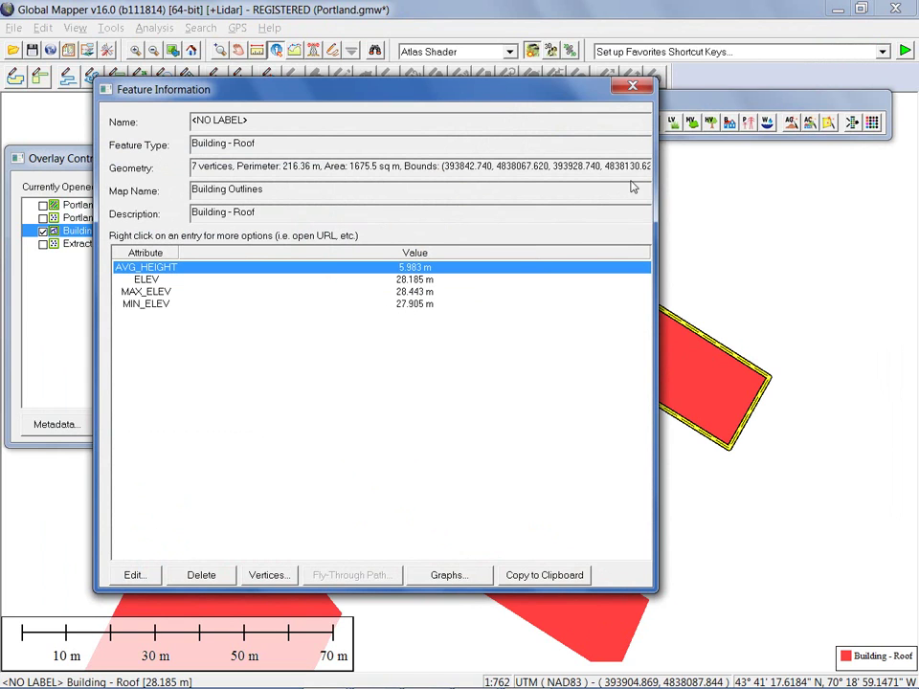
left_click(633, 86)
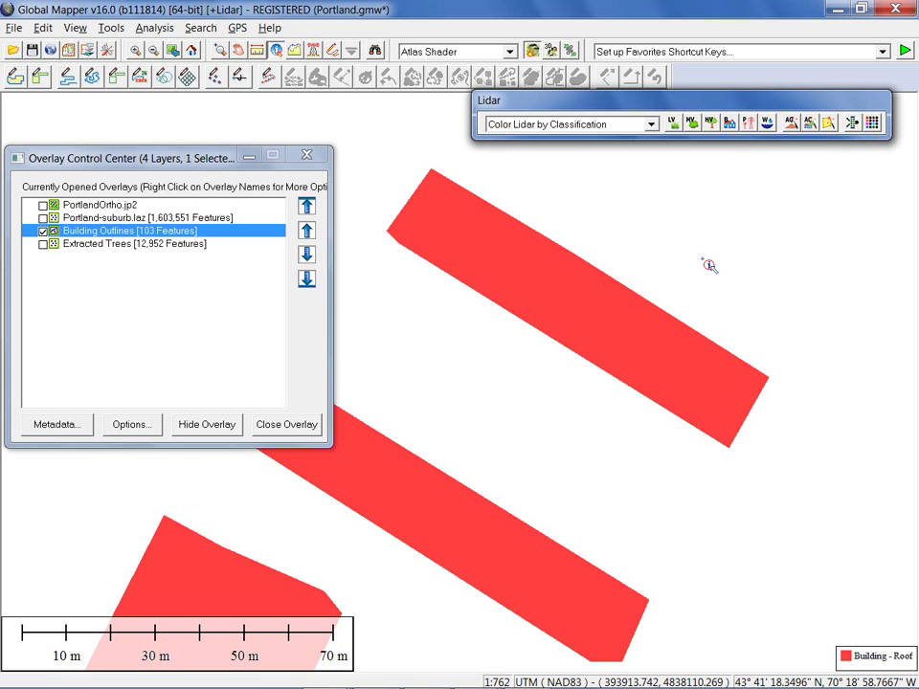
Unload all data without saving the workspace, and load the Ground.gmw workspace with the layer list closed.
key("ctrl+u")
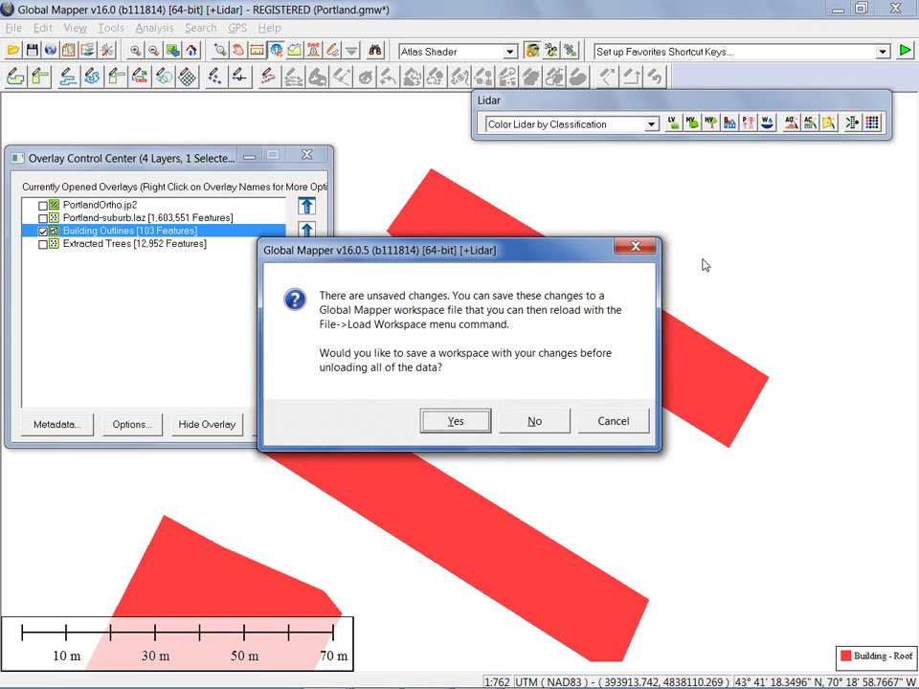
left_click(534, 421)
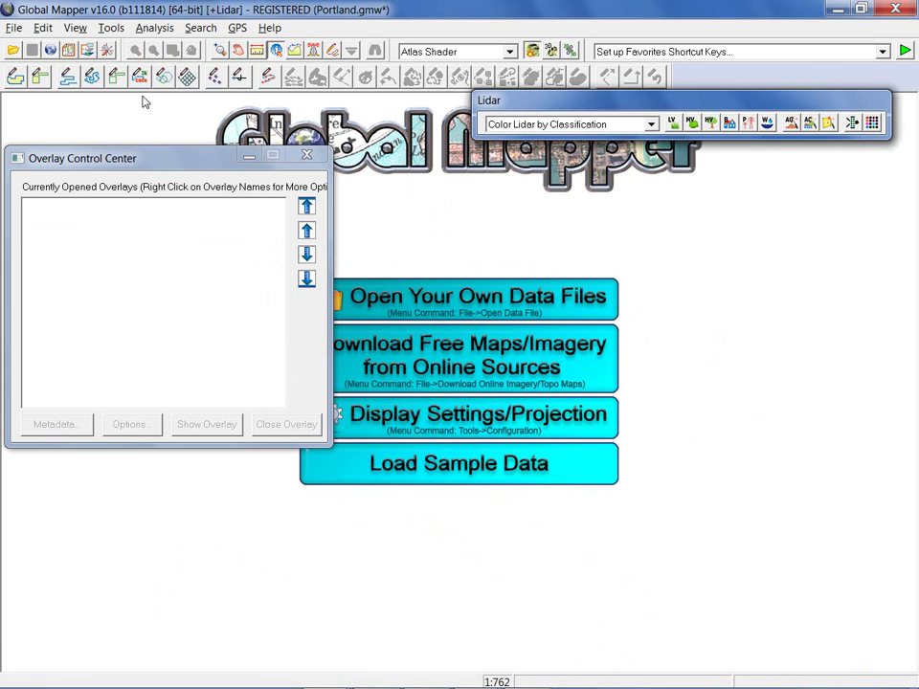
left_click_drag(203, 170, 193, 142)
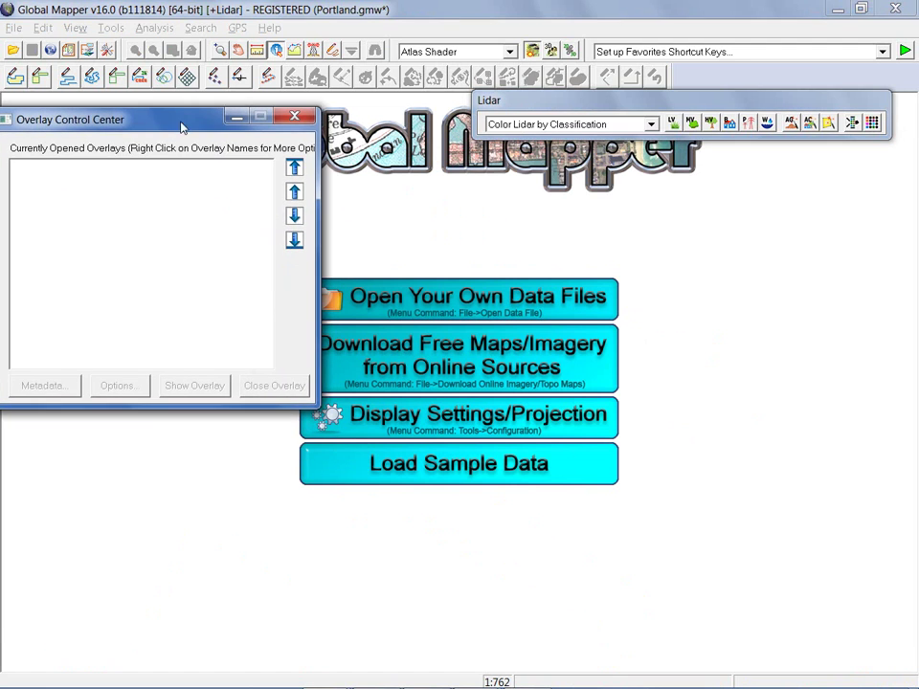
left_click(12, 29)
left_click(53, 220)
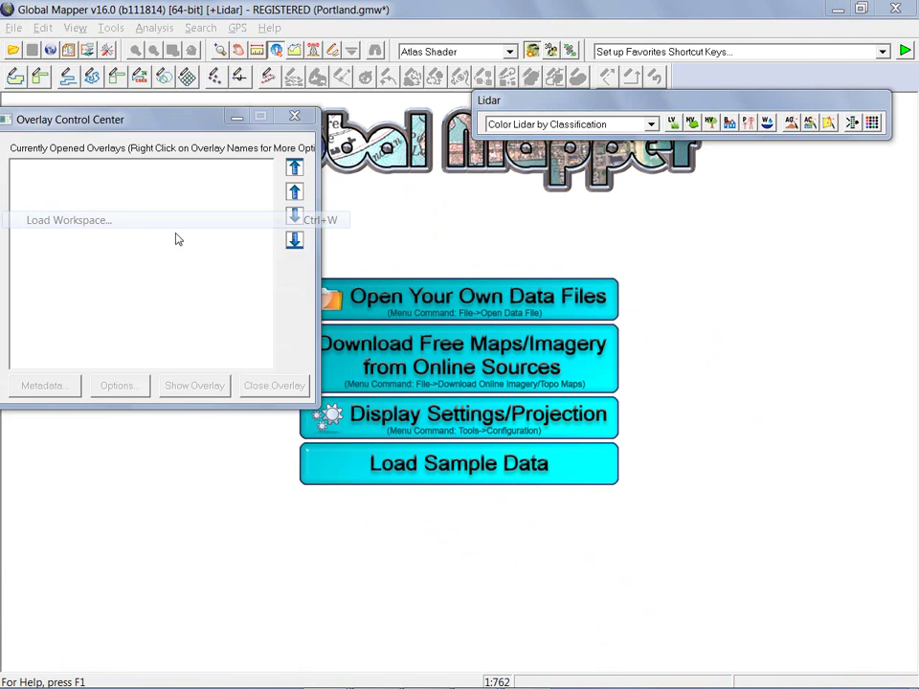
left_click(349, 225)
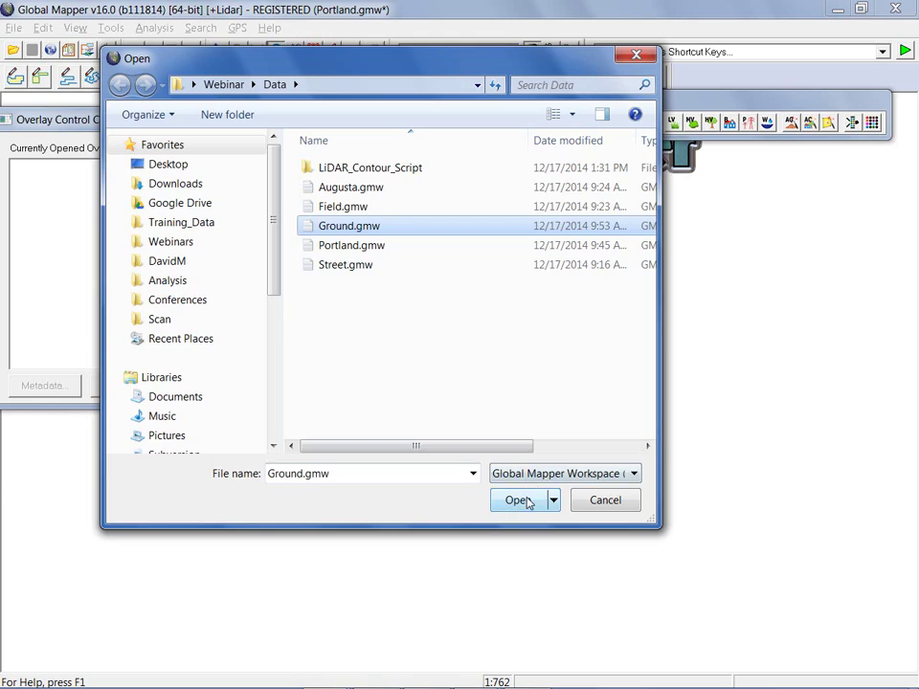
left_click(518, 499)
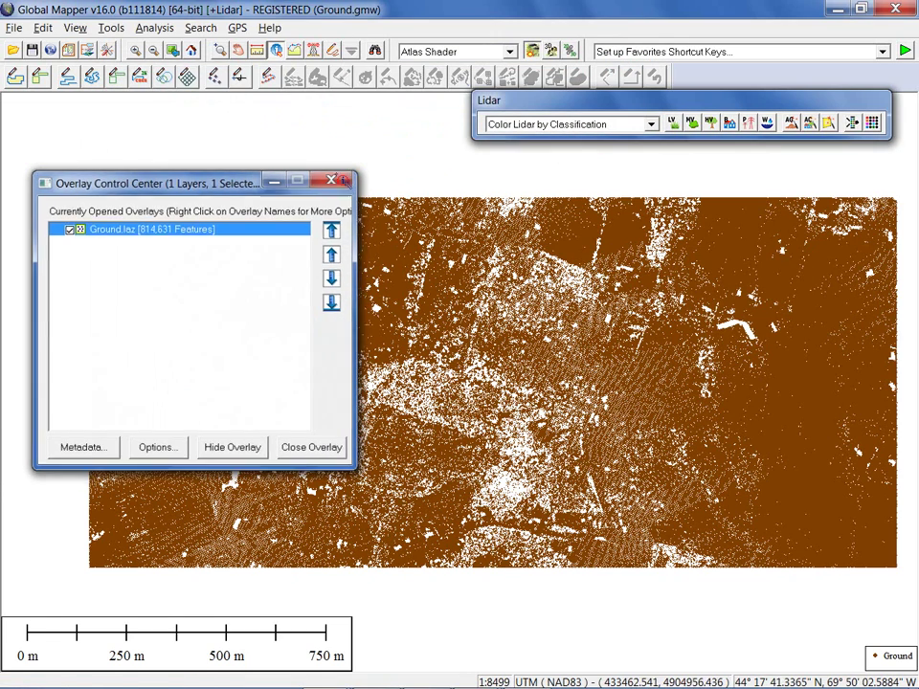
left_click(332, 179)
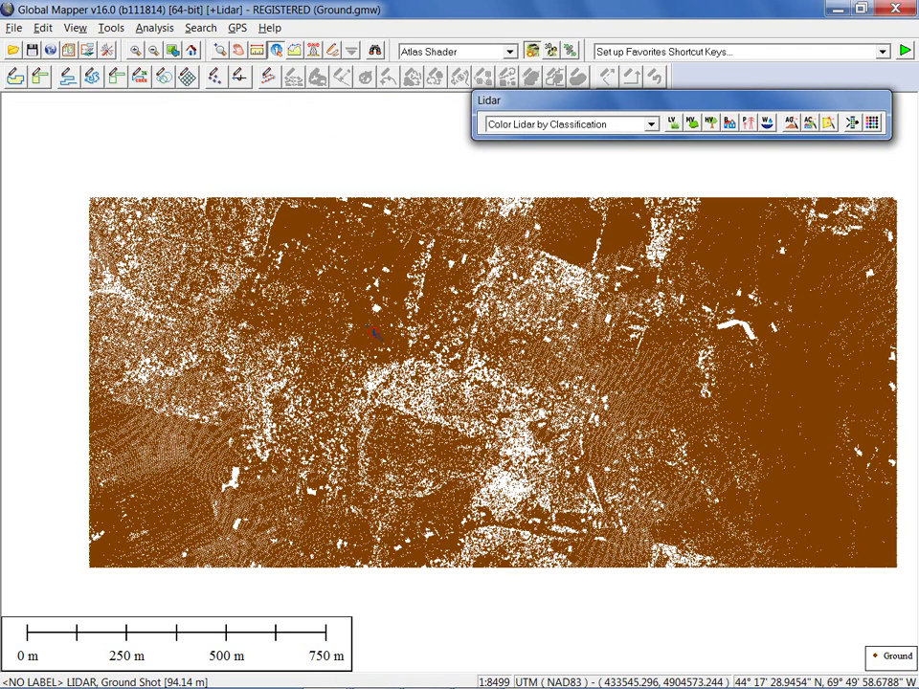
Color the ground lidar points by RGB/Elev.
scroll(410, 330, "up", 1)
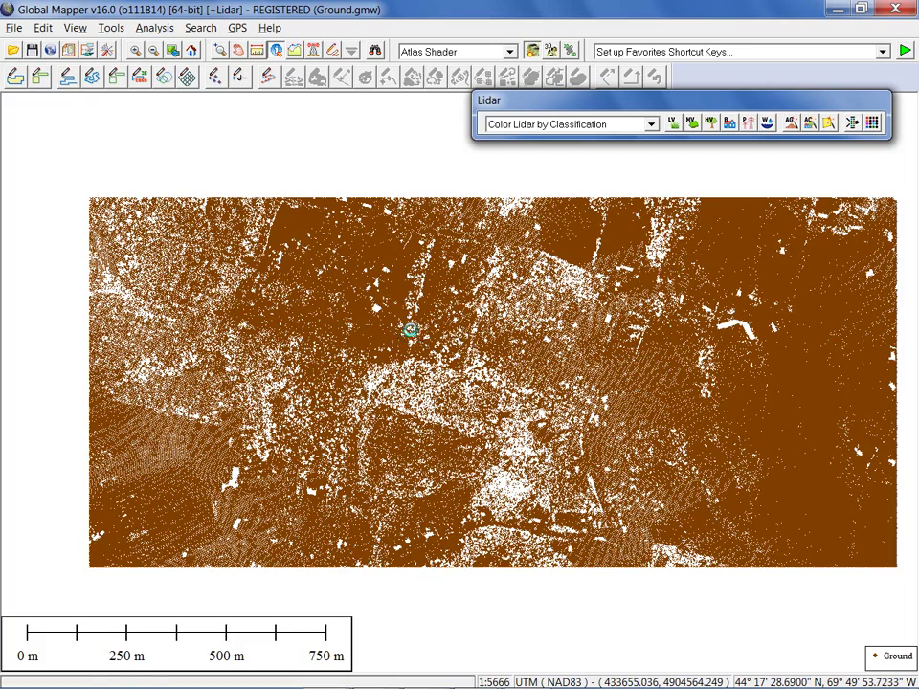
scroll(410, 330, "up", 1)
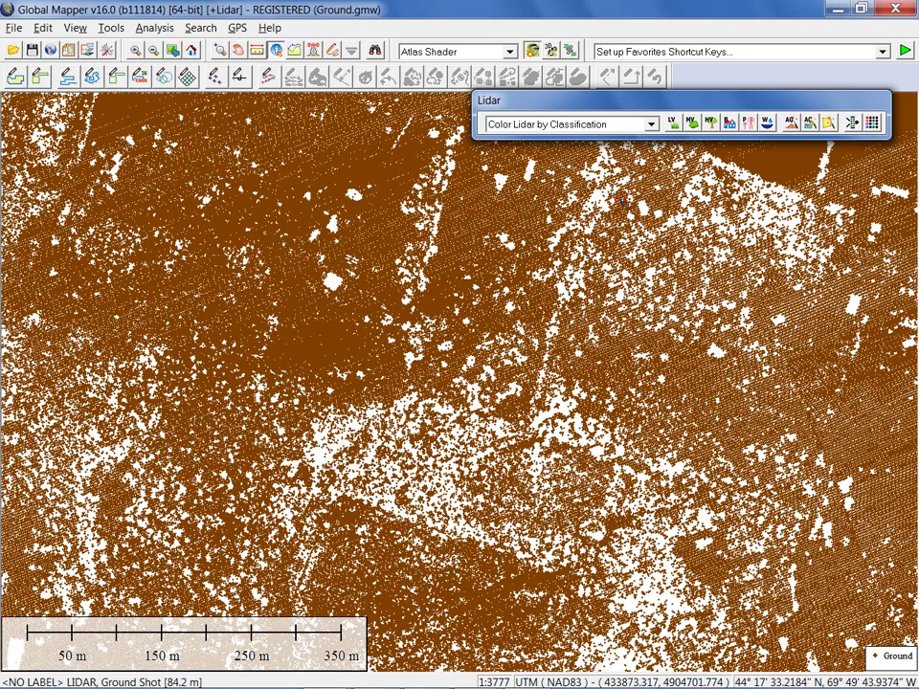
left_click(574, 125)
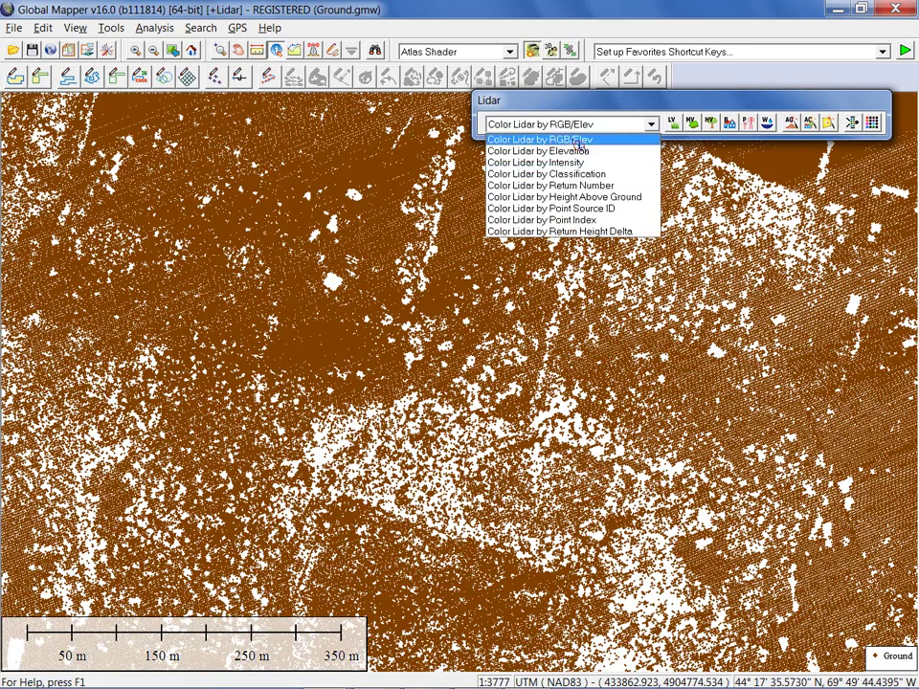
left_click(579, 140)
scroll(499, 383, "down", 2)
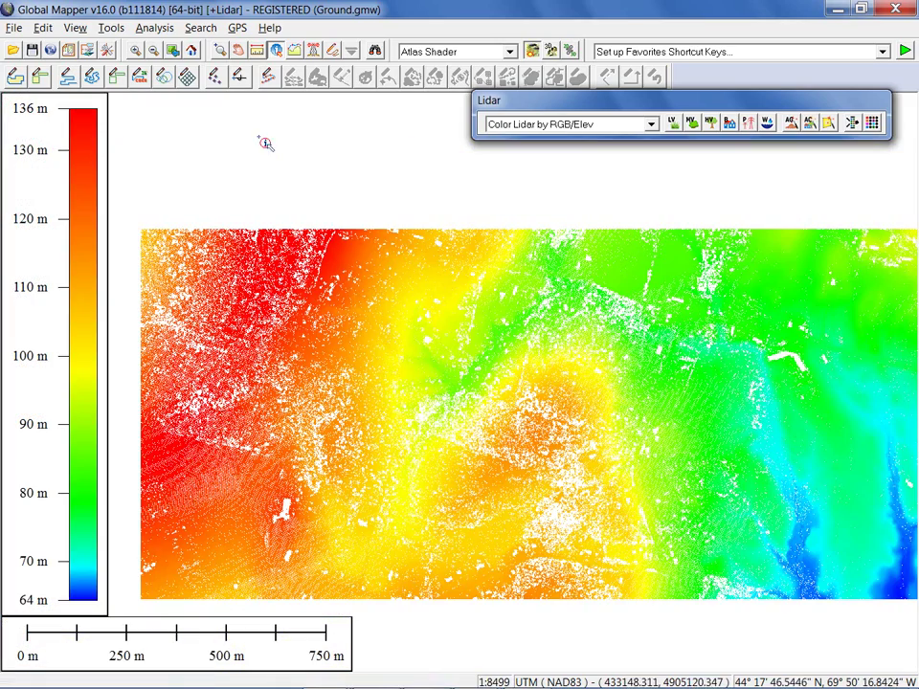
Create an elevation grid from the lidar points by triangulation, with vertical units in meters and automatically determined grid spacing.
left_click(146, 32)
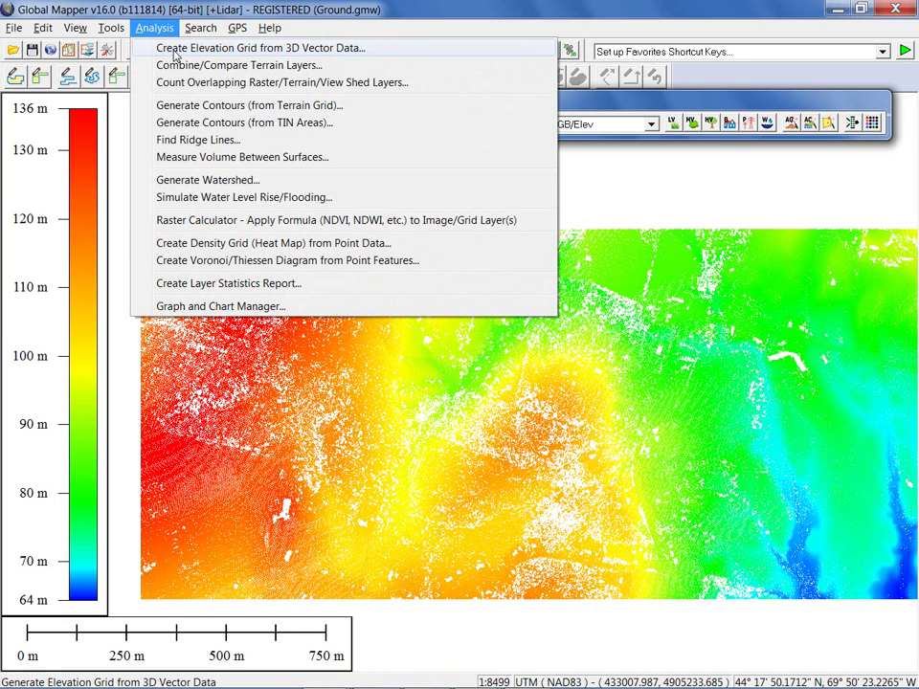
left_click(175, 53)
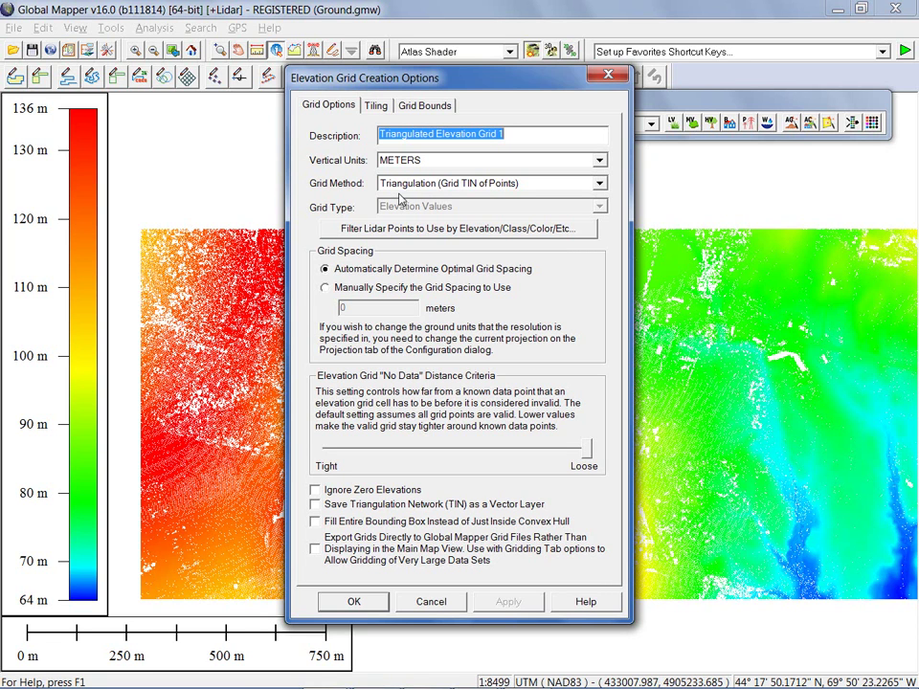
left_click(460, 185)
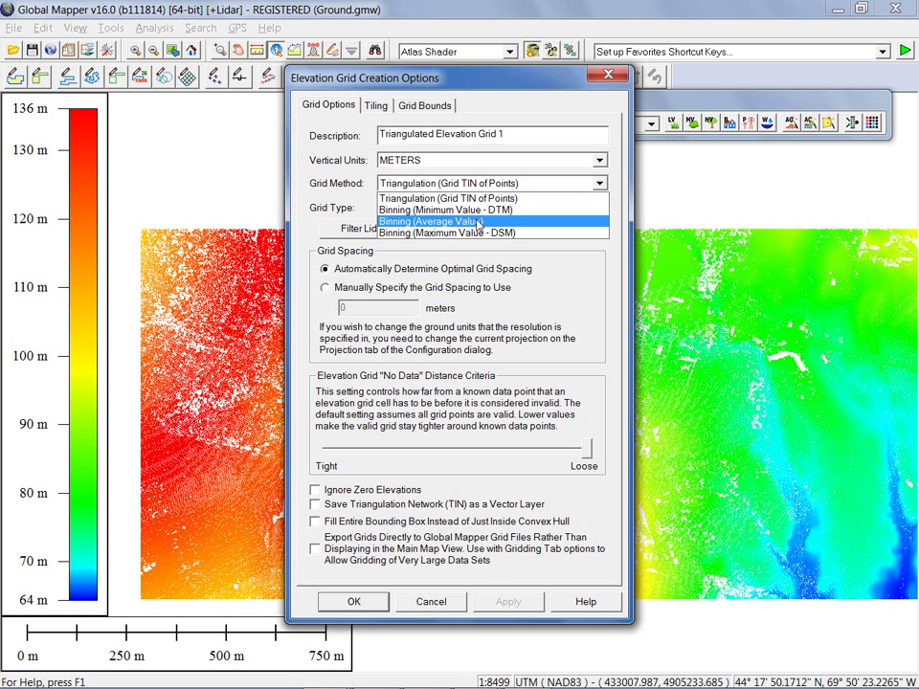
key("Up")
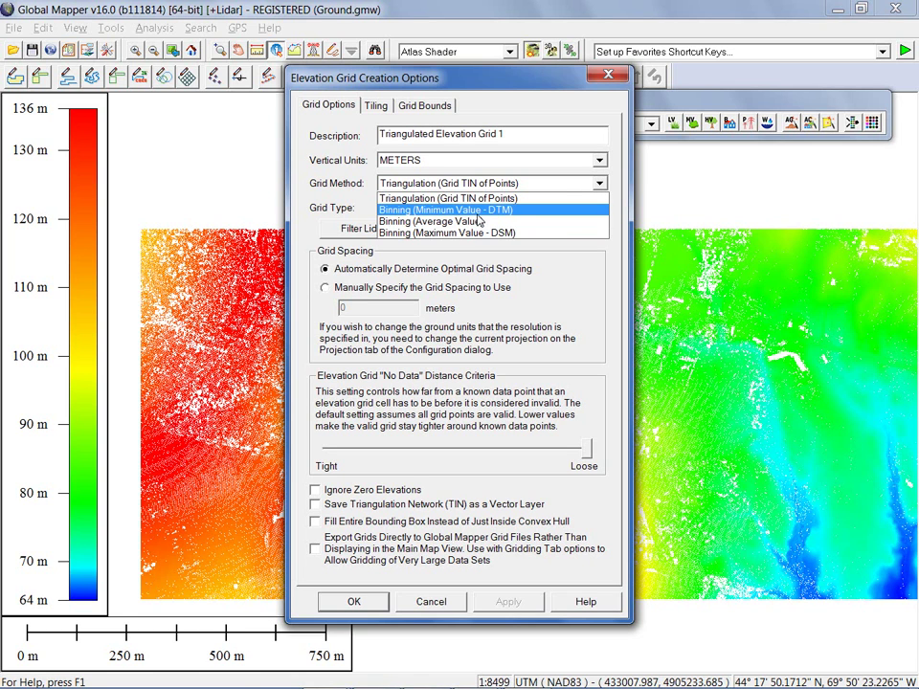
left_click(462, 197)
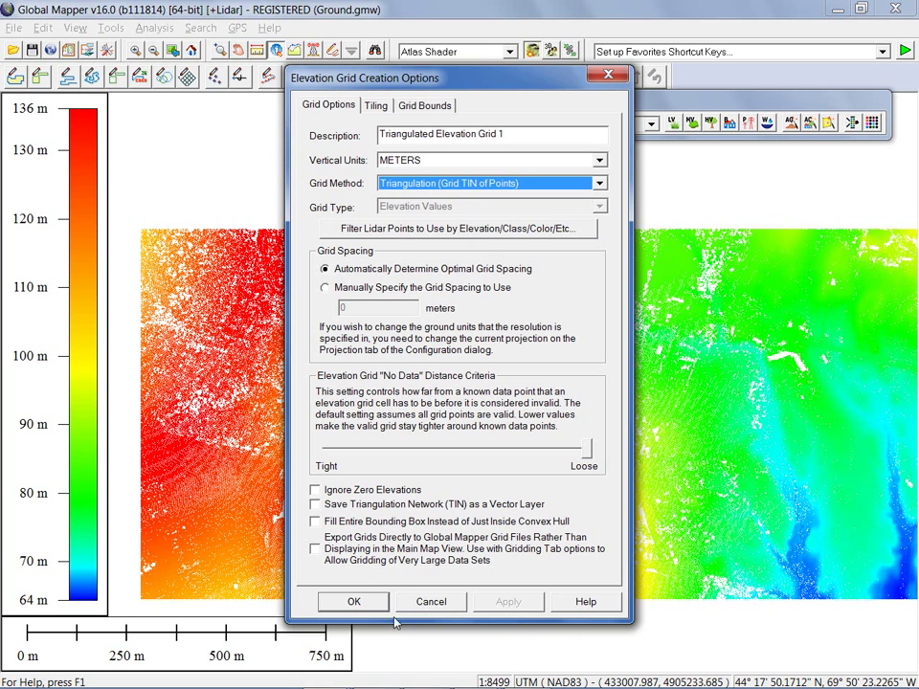
left_click(356, 602)
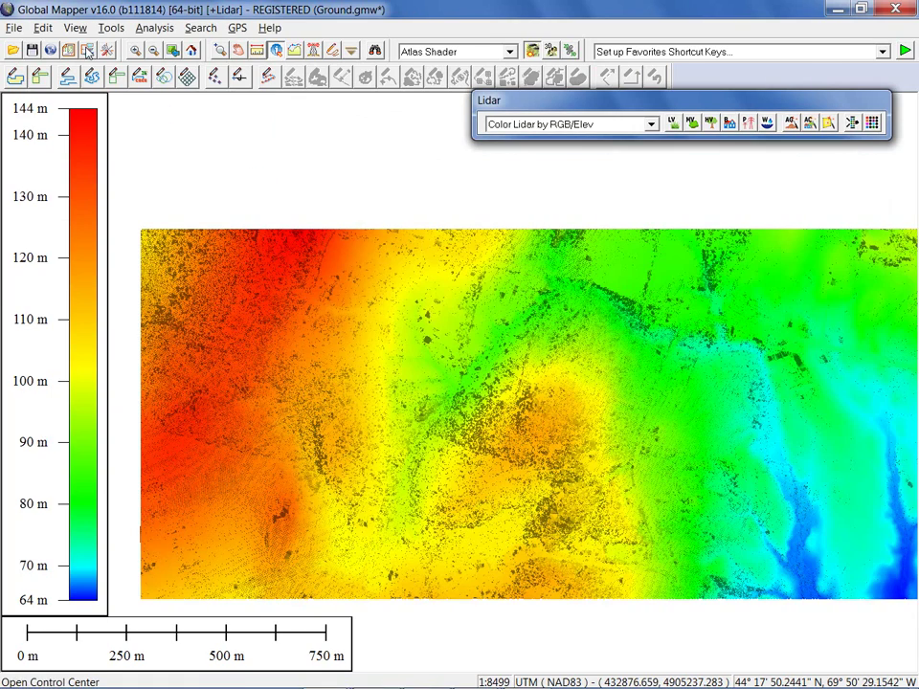
Hide the Ground.laz layer to display only the triangulated elevation grid around the central hill and its tracks.
left_click(87, 51)
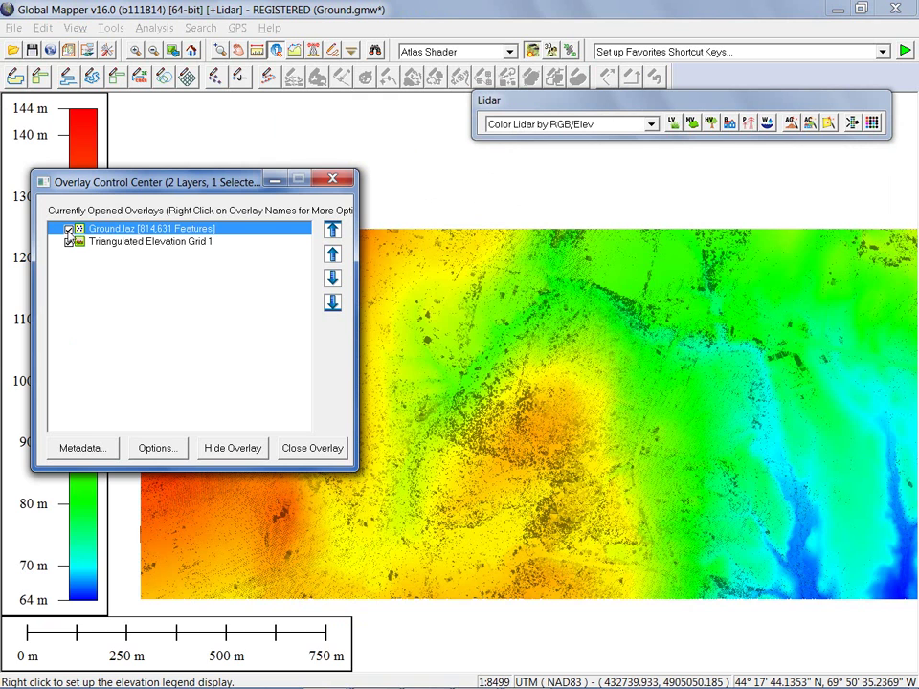
left_click(68, 229)
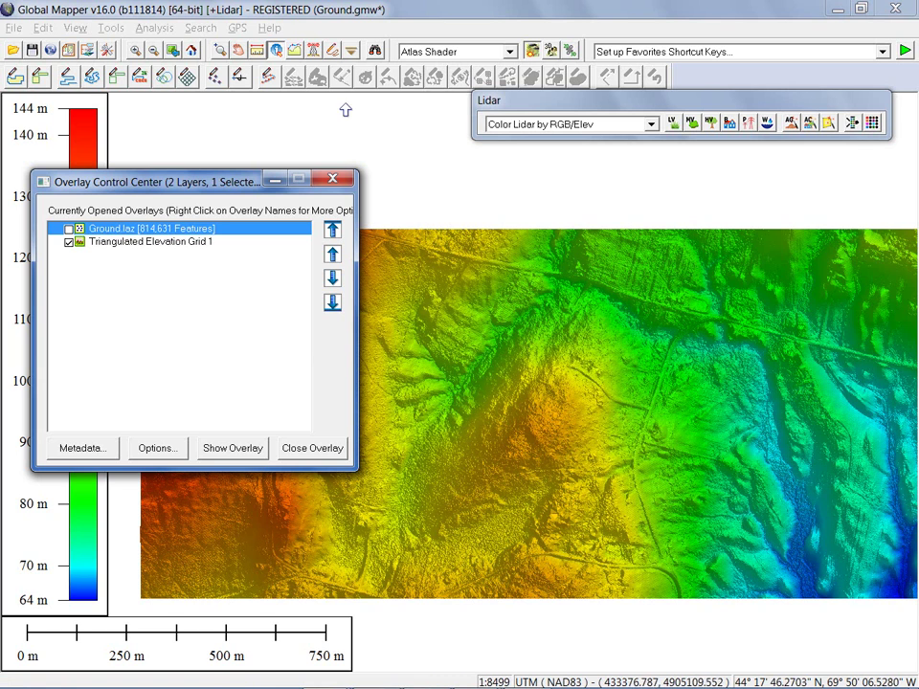
left_click(220, 50)
left_click(579, 400)
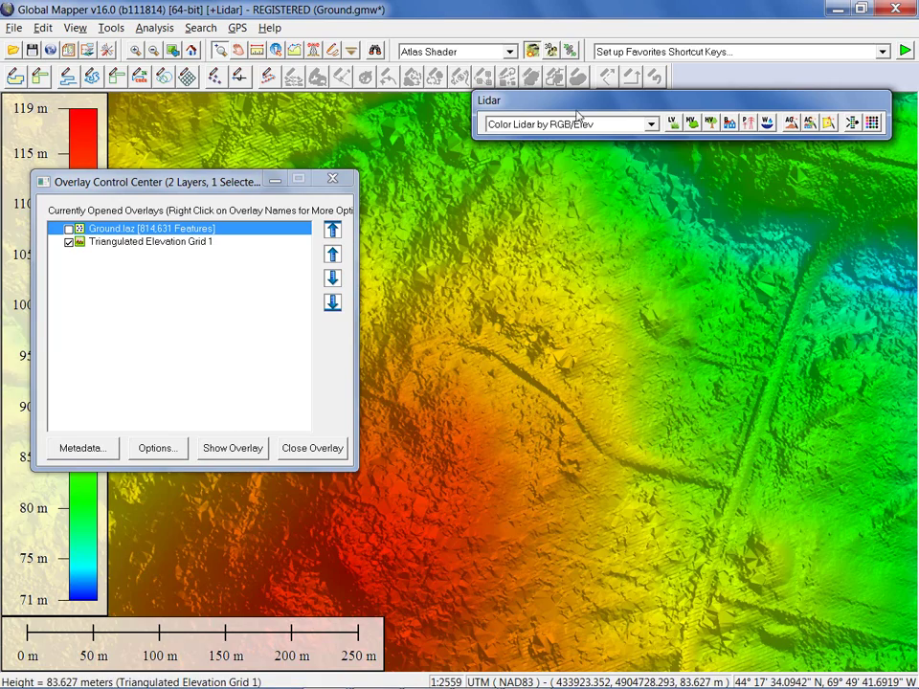
Examine the gridded hill and its tracks in 3D from several angles, close the 3D view, and show the Ground.laz layer again.
left_click(553, 52)
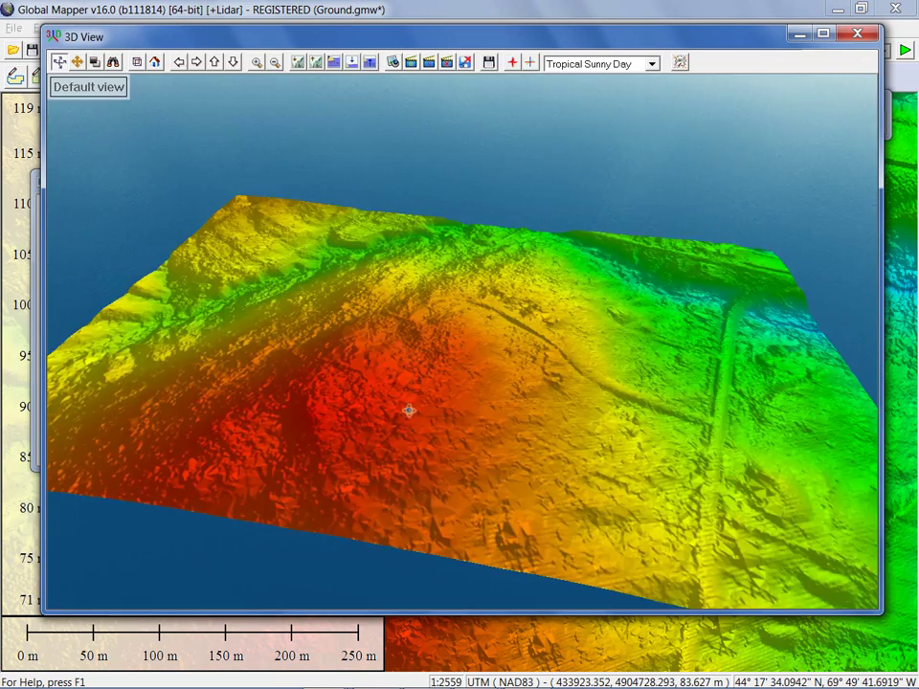
left_click_drag(408, 409, 476, 410)
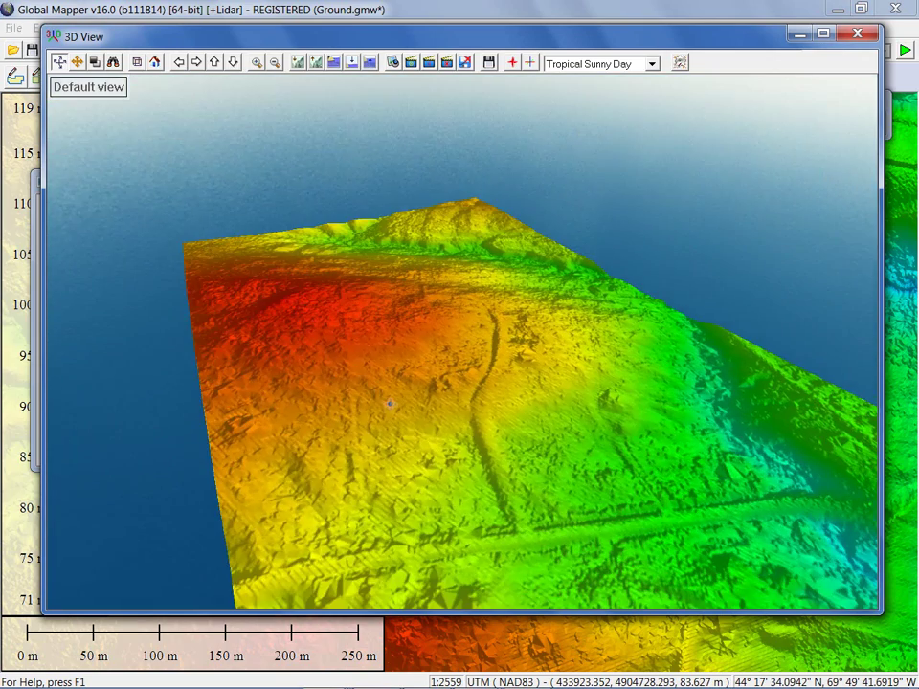
scroll(472, 404, "up", 2)
scroll(464, 432, "up", 2)
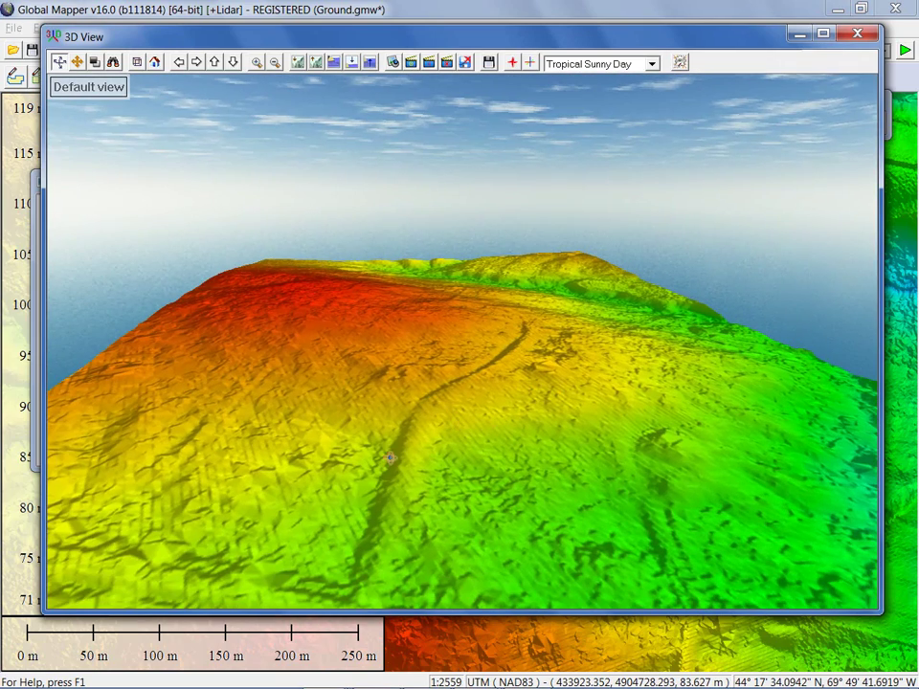
left_click_drag(504, 311, 494, 392)
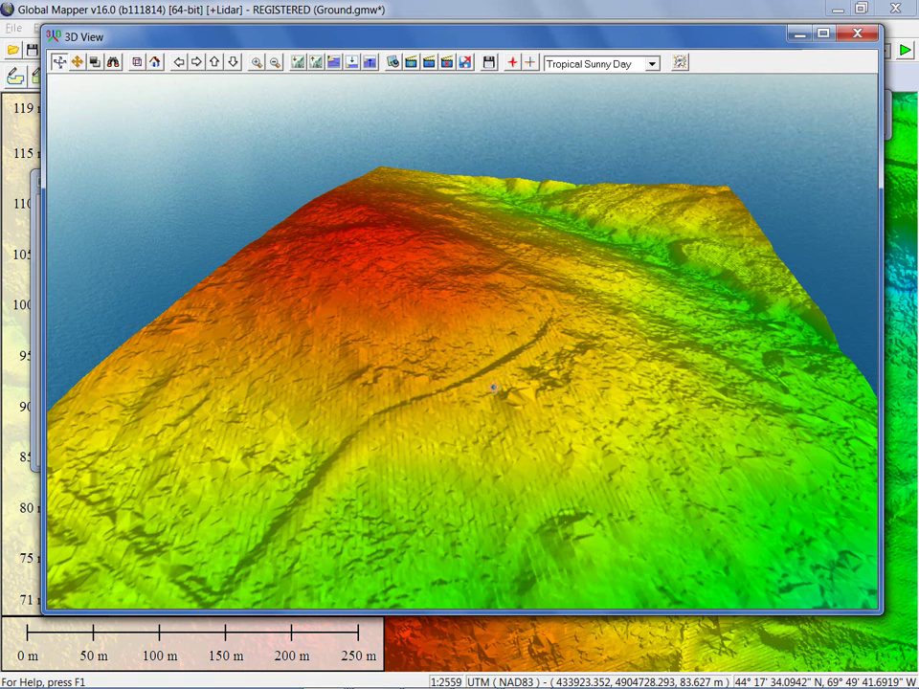
left_click_drag(493, 387, 370, 402)
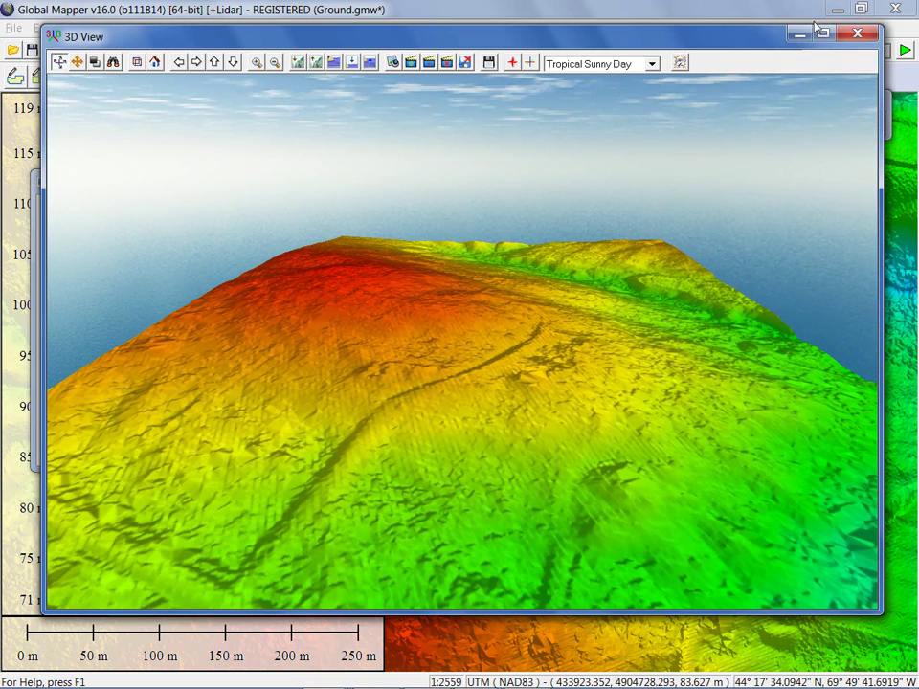
left_click(857, 34)
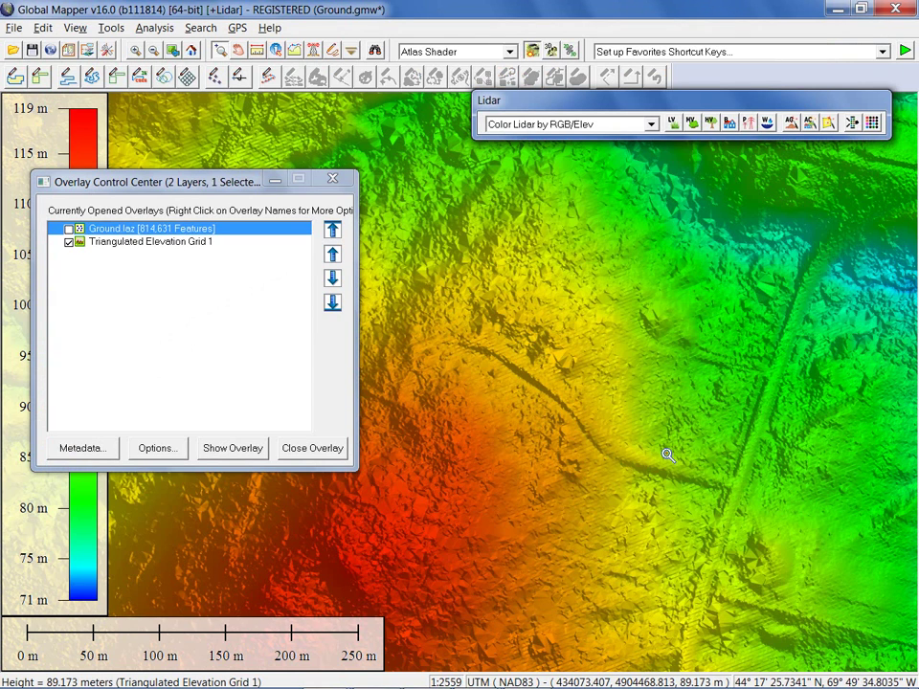
left_click(68, 228)
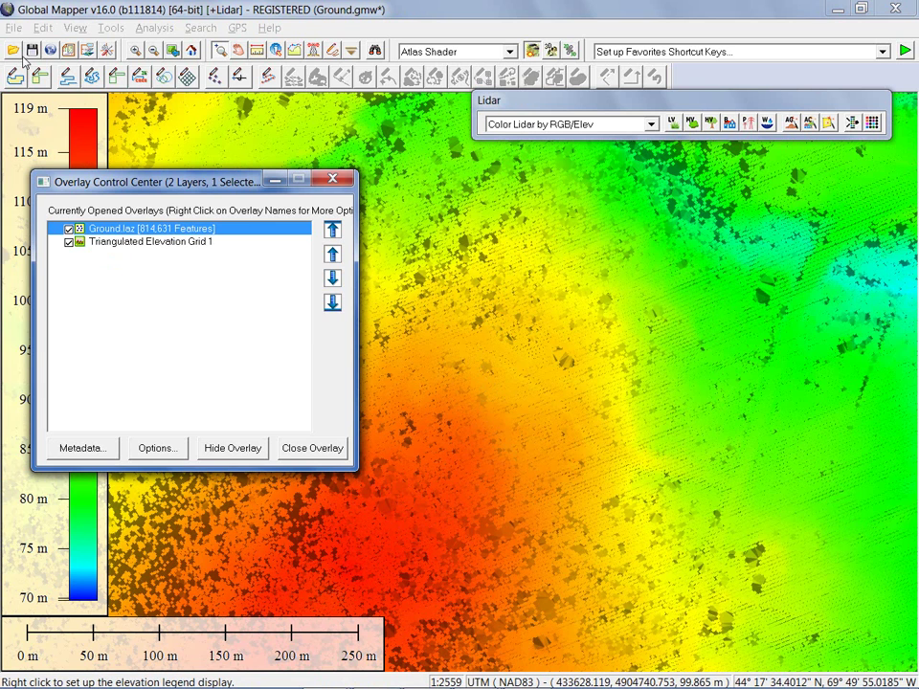
Review the vector/lidar export options for a Lidar LAS file, and close them without exporting.
left_click(14, 28)
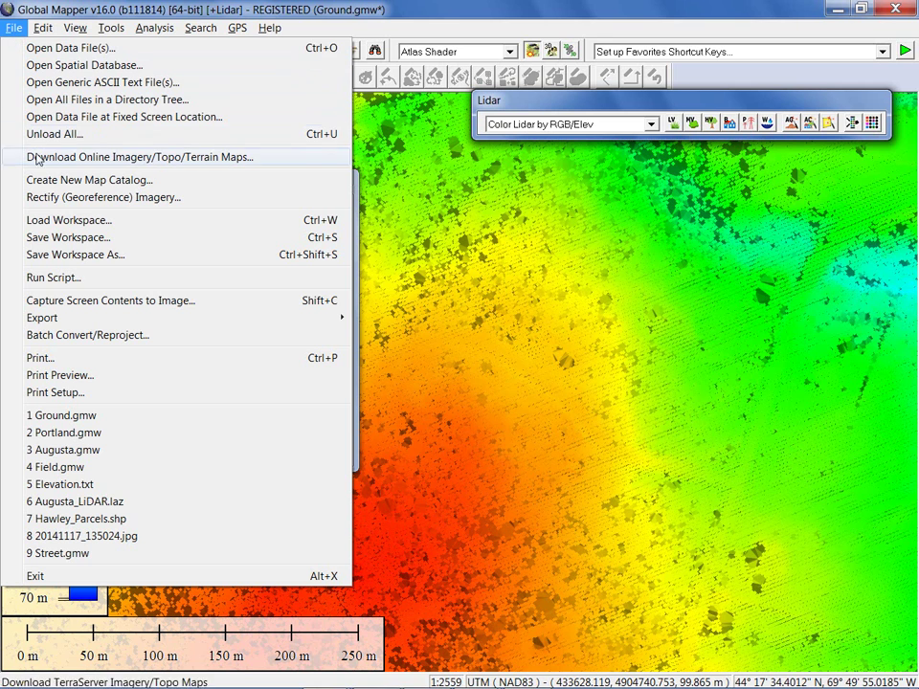
mouse_move(64, 326)
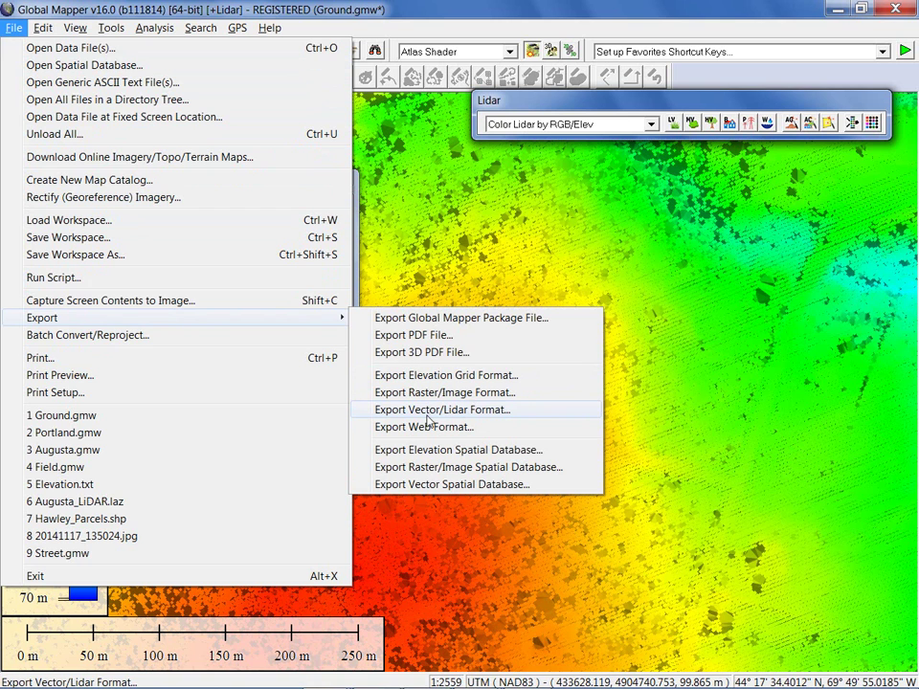
left_click(467, 411)
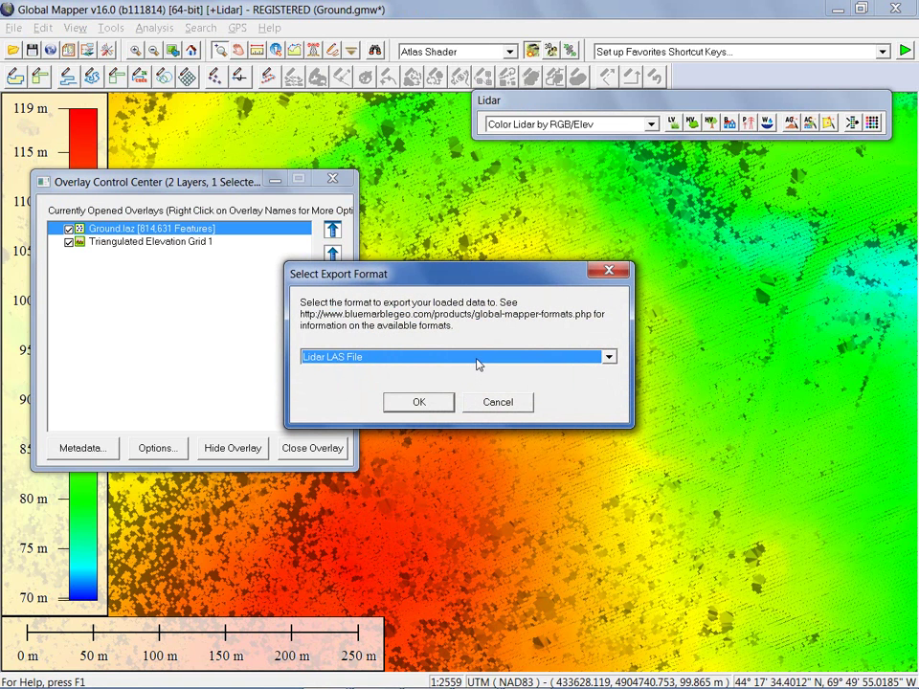
left_click(477, 359)
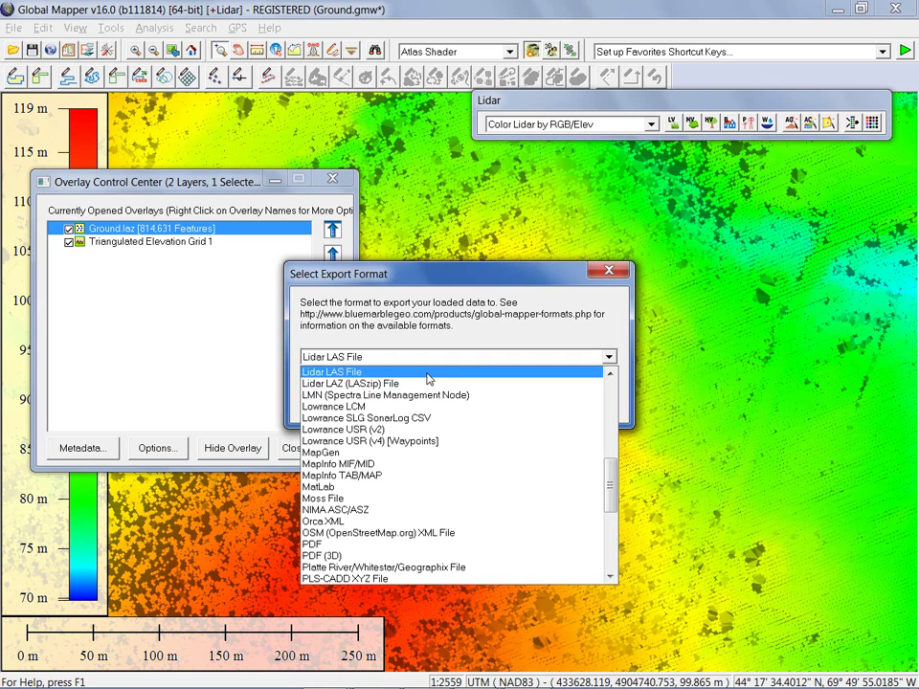
left_click(429, 373)
left_click(421, 402)
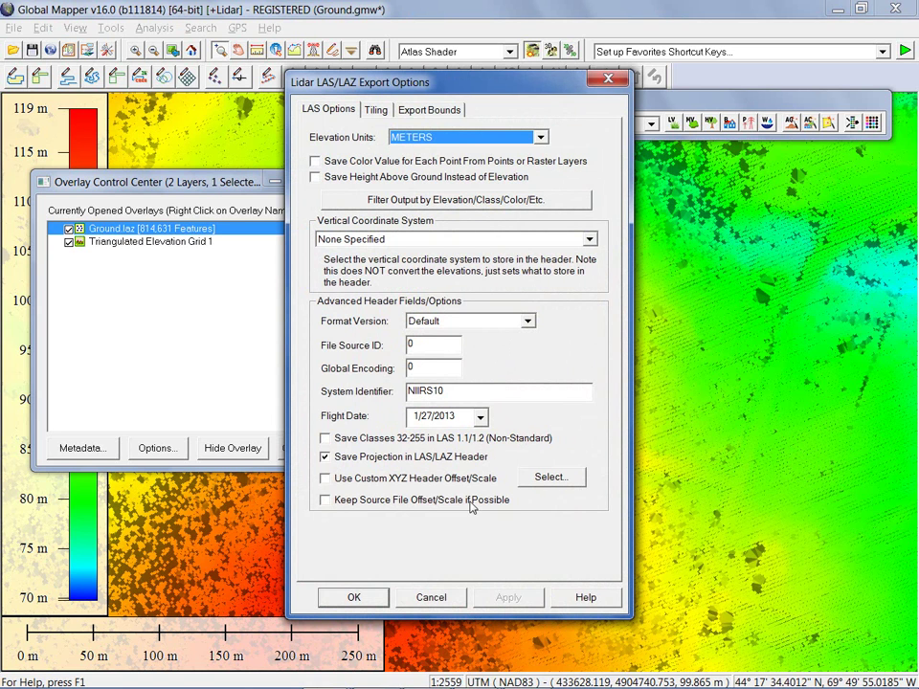
left_click(423, 598)
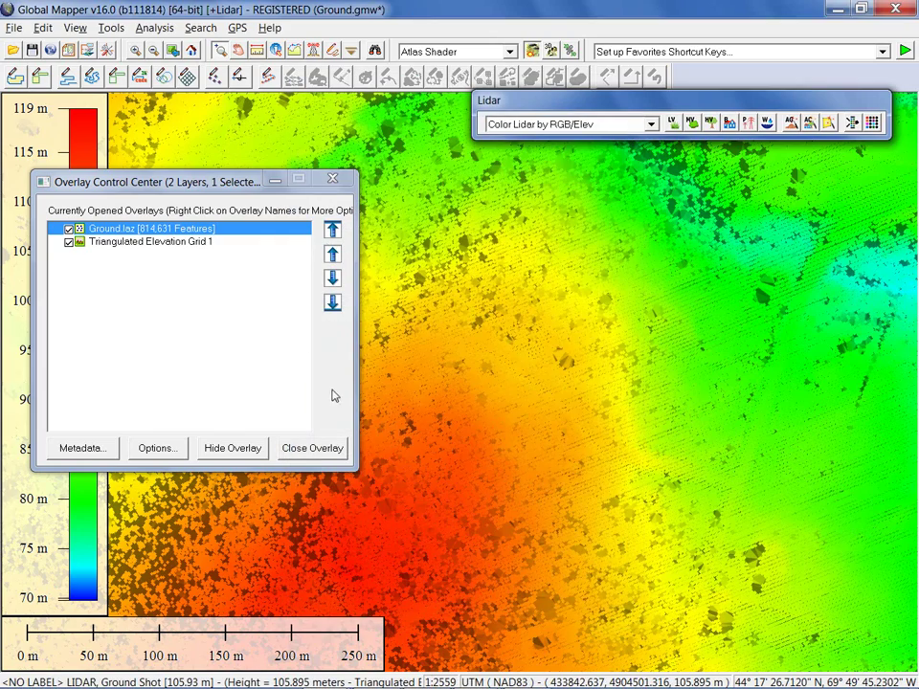
Hide the Ground.laz layer and review the elevation grid export options for the Lidar LAS File format without exporting.
left_click(68, 229)
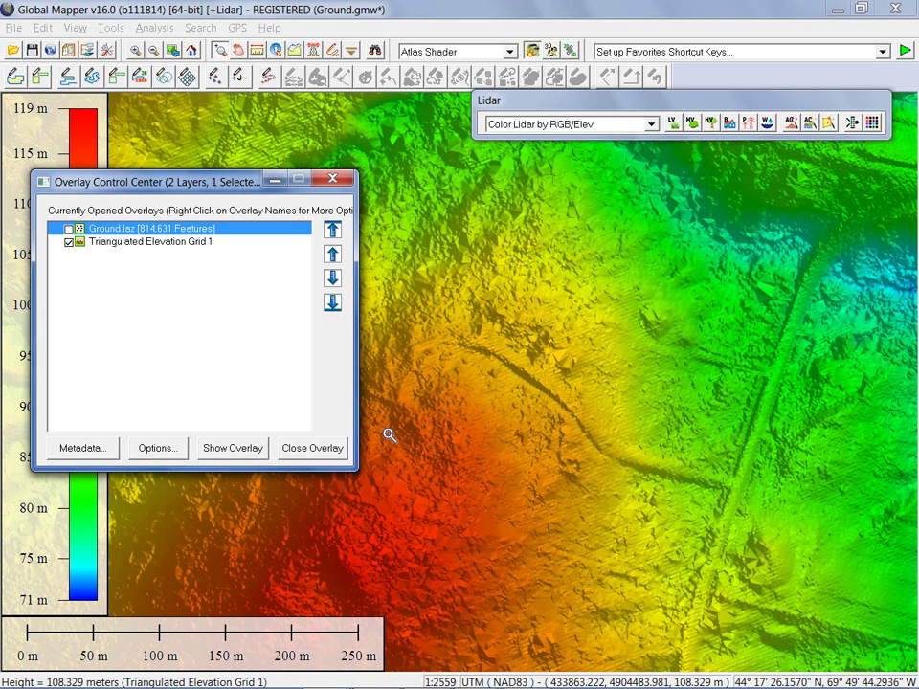
left_click(13, 27)
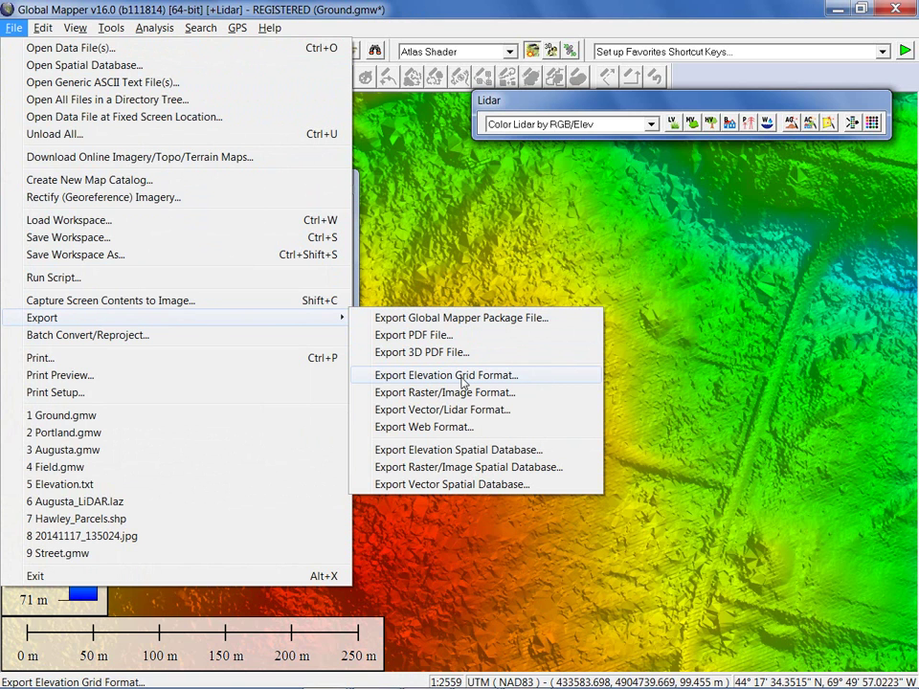
left_click(463, 381)
left_click(459, 357)
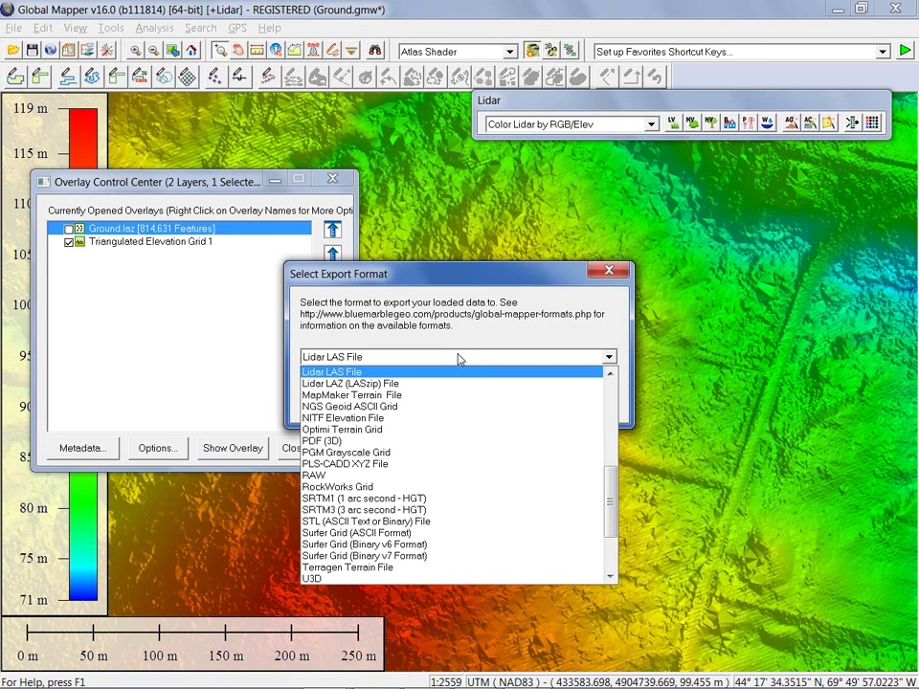
scroll(411, 388, "up", 1)
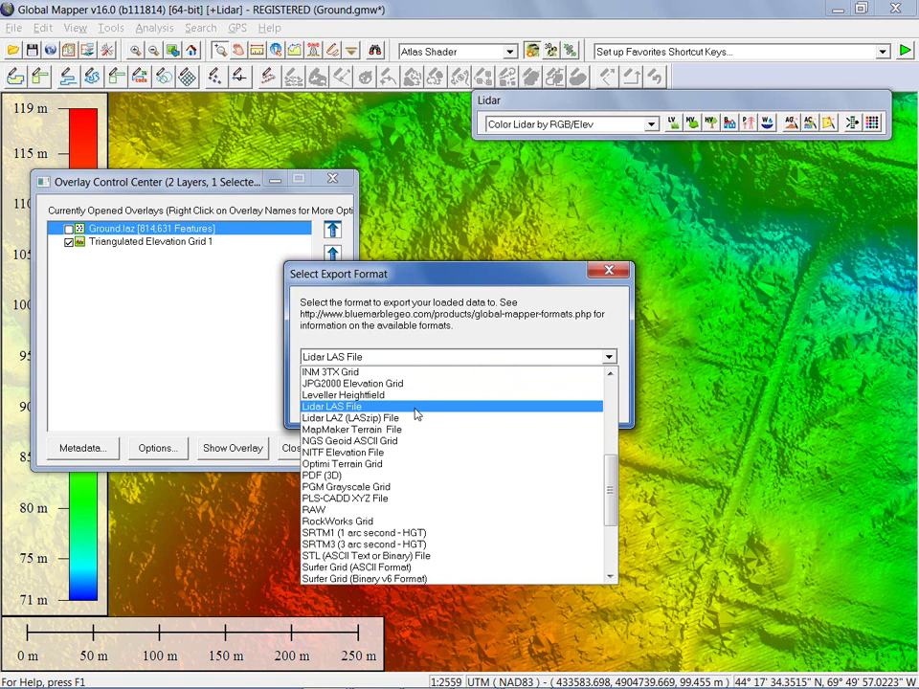
left_click(416, 407)
left_click(417, 403)
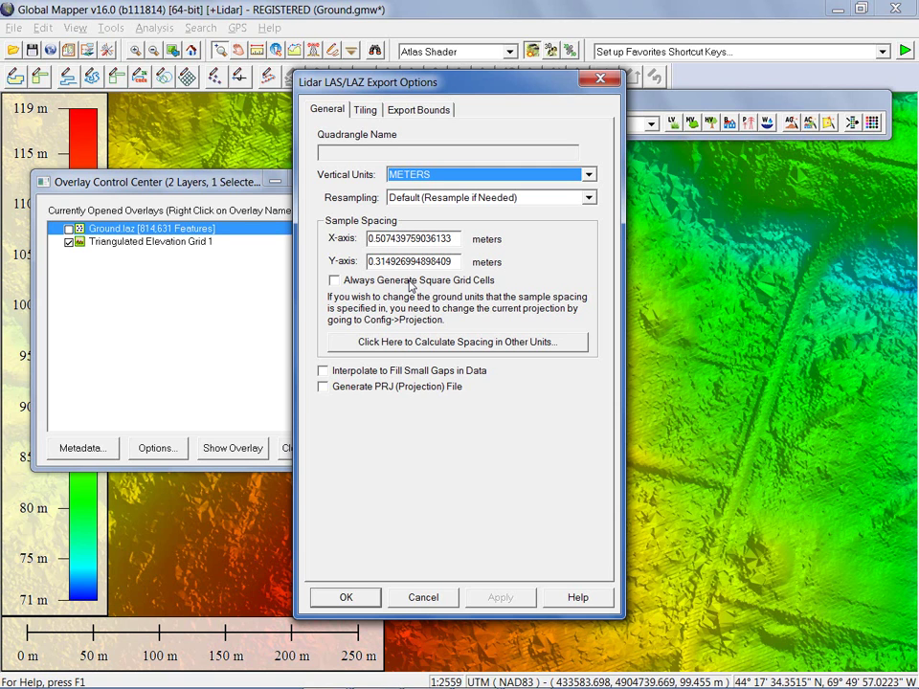
left_click(421, 597)
key("alt+Tab")
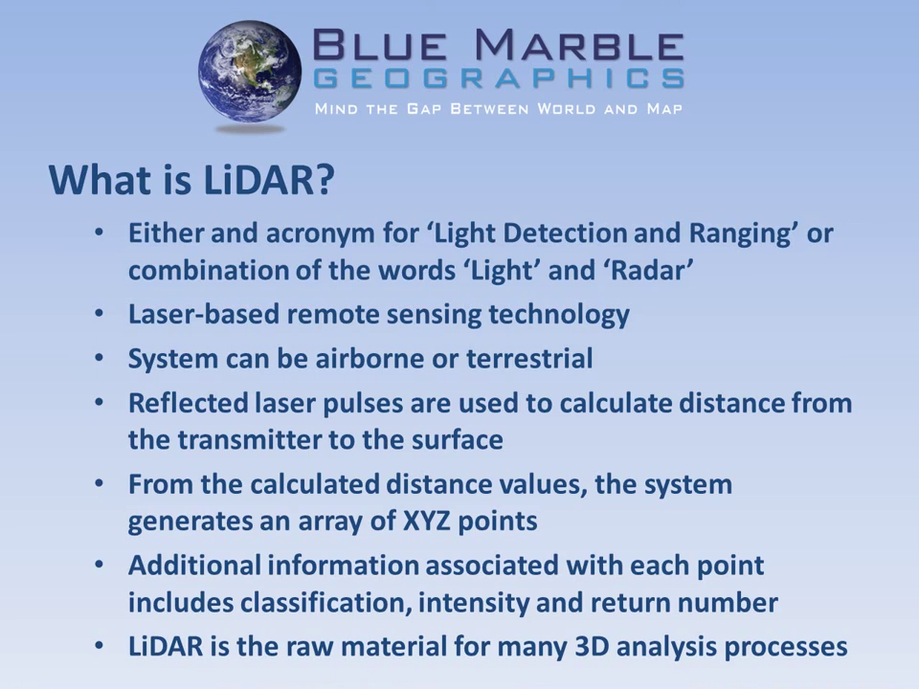
key("Right")
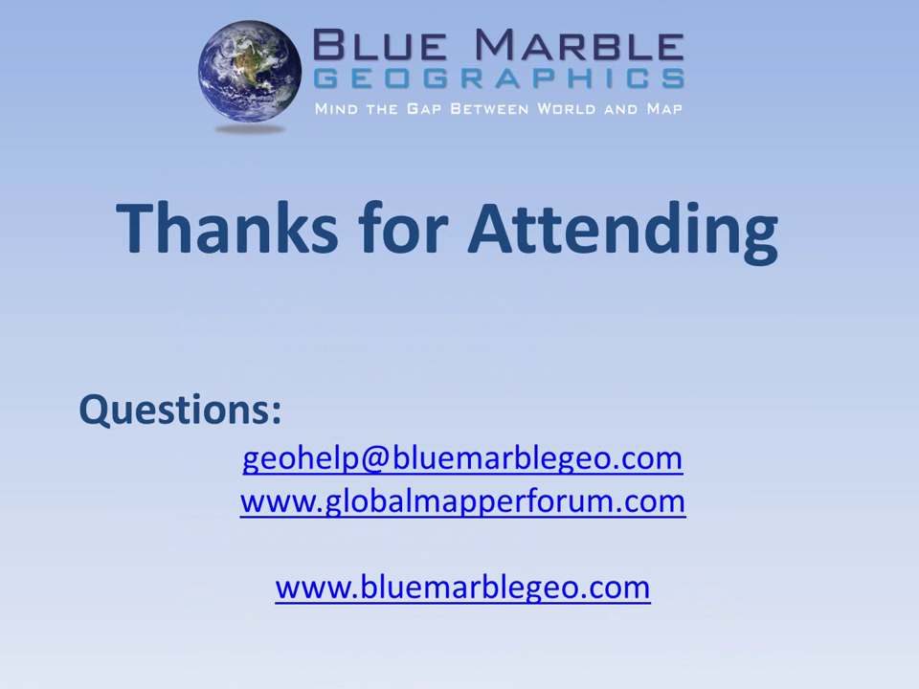